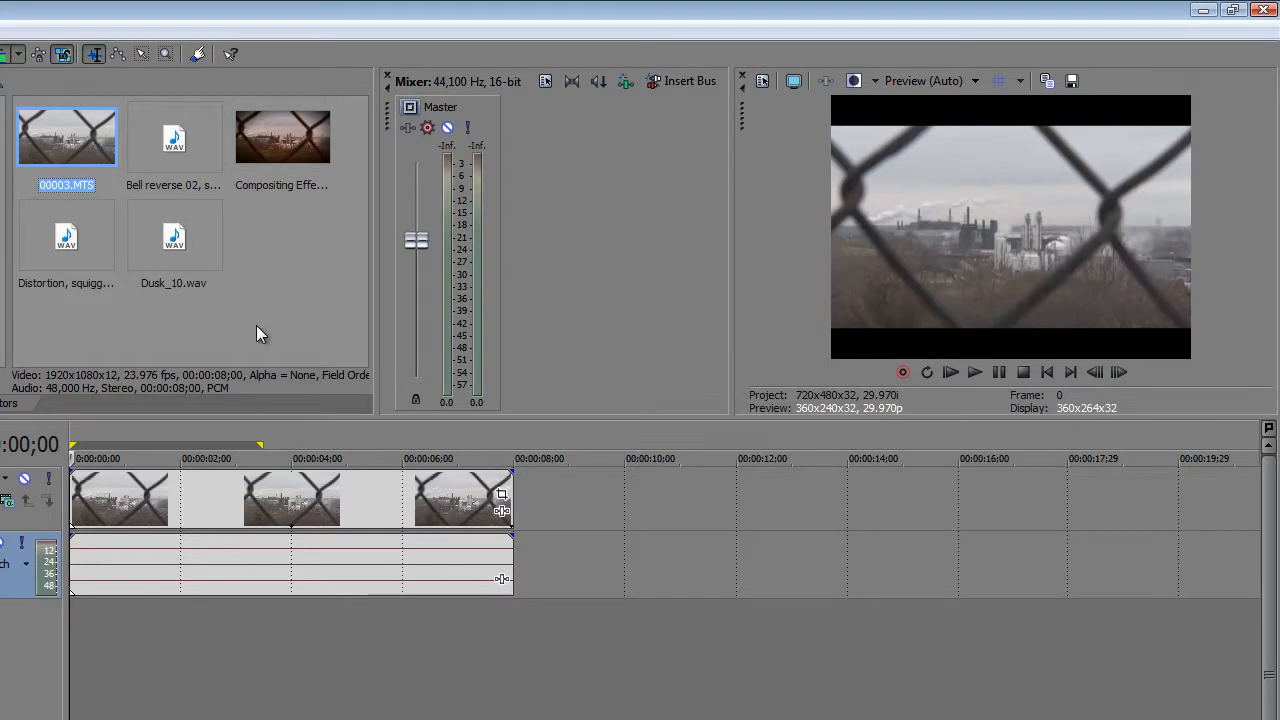
Step: Match the project's video properties to the media settings of 00003.MTS
left_click(762, 81)
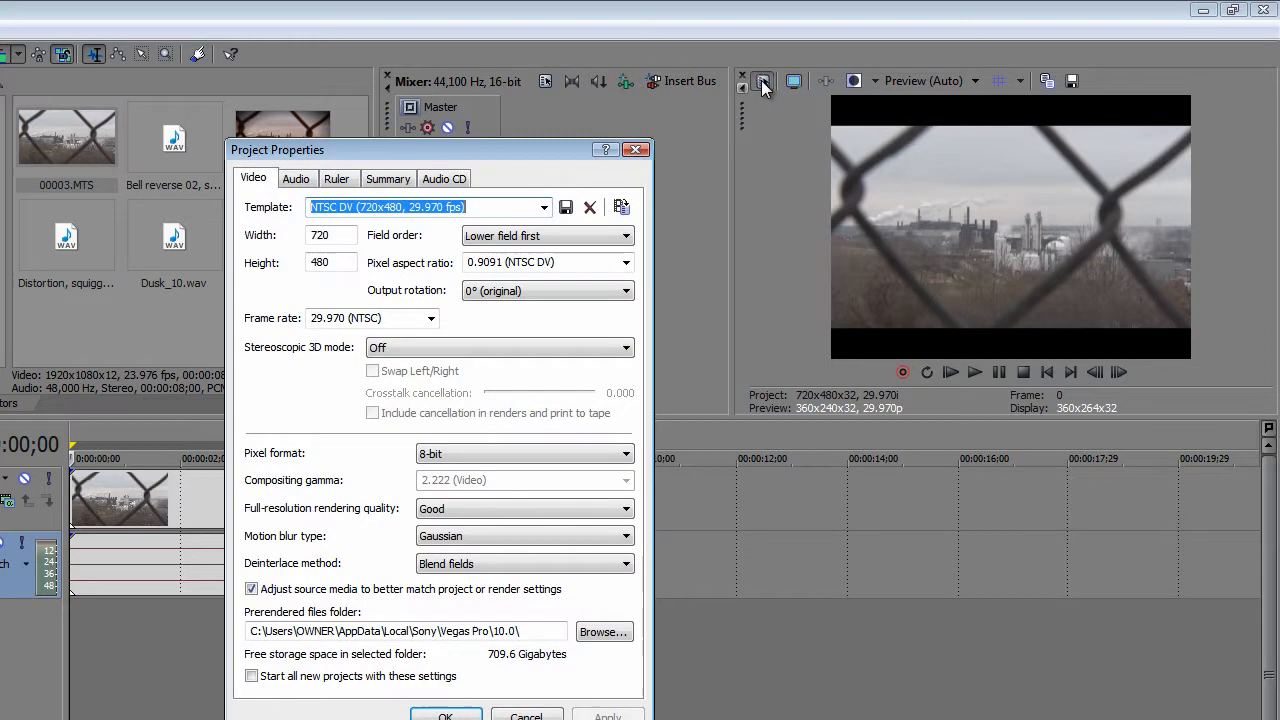
left_click(621, 207)
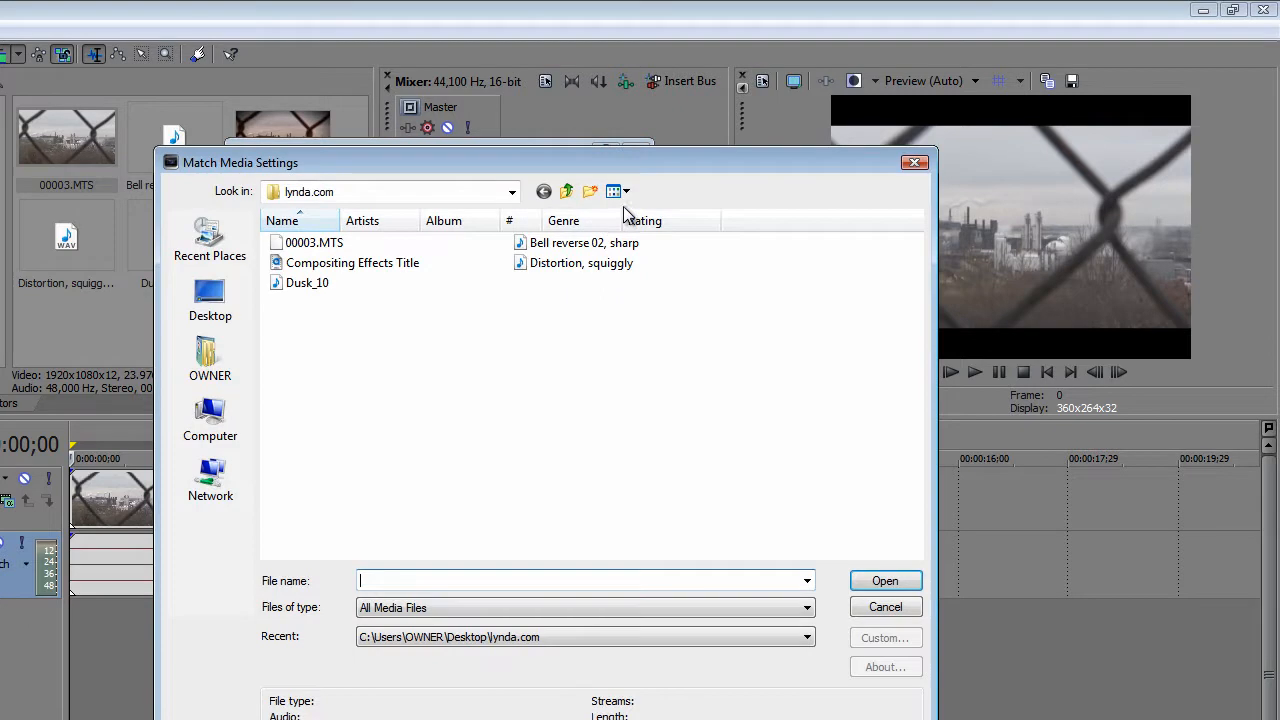
left_click(319, 247)
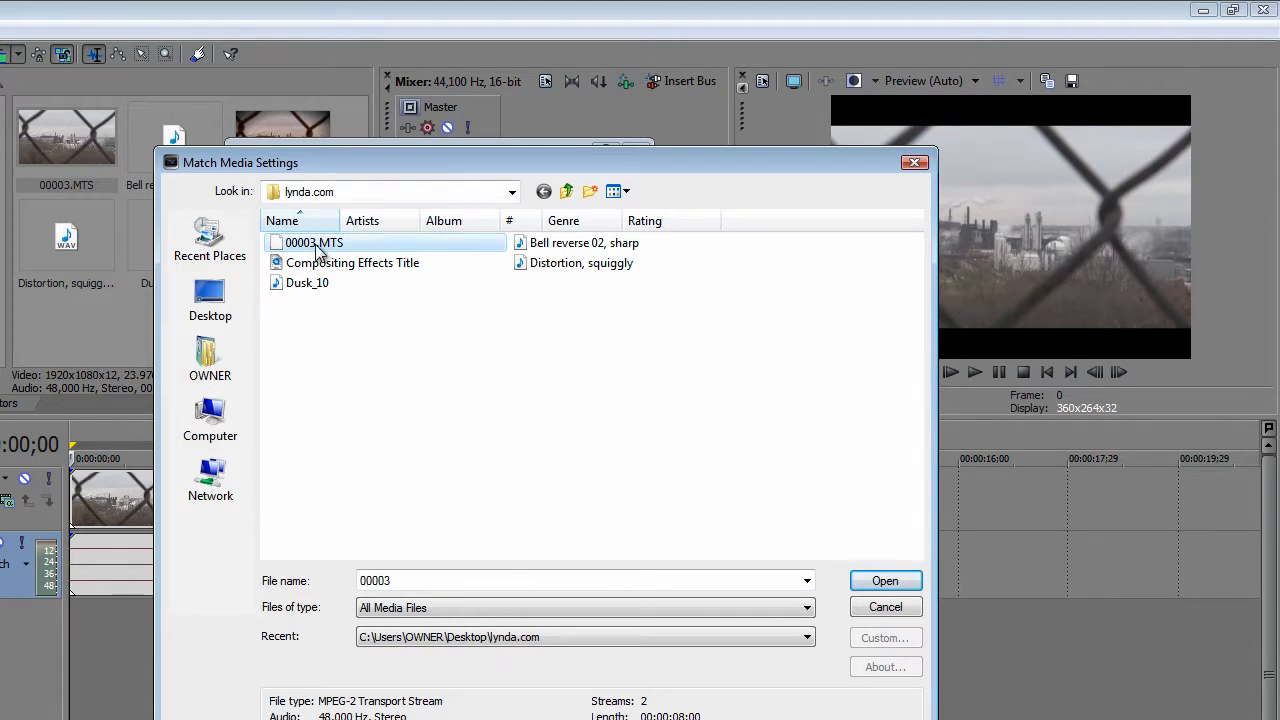
double_click(319, 250)
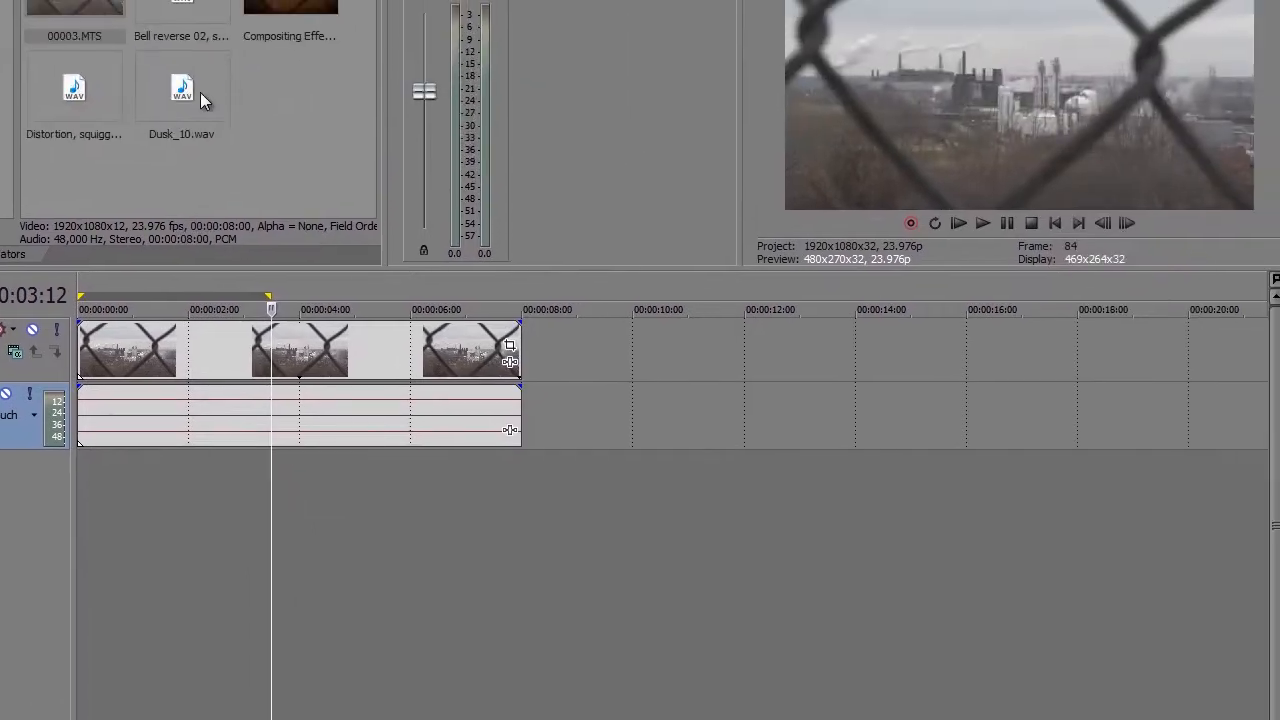
left_click(407, 0)
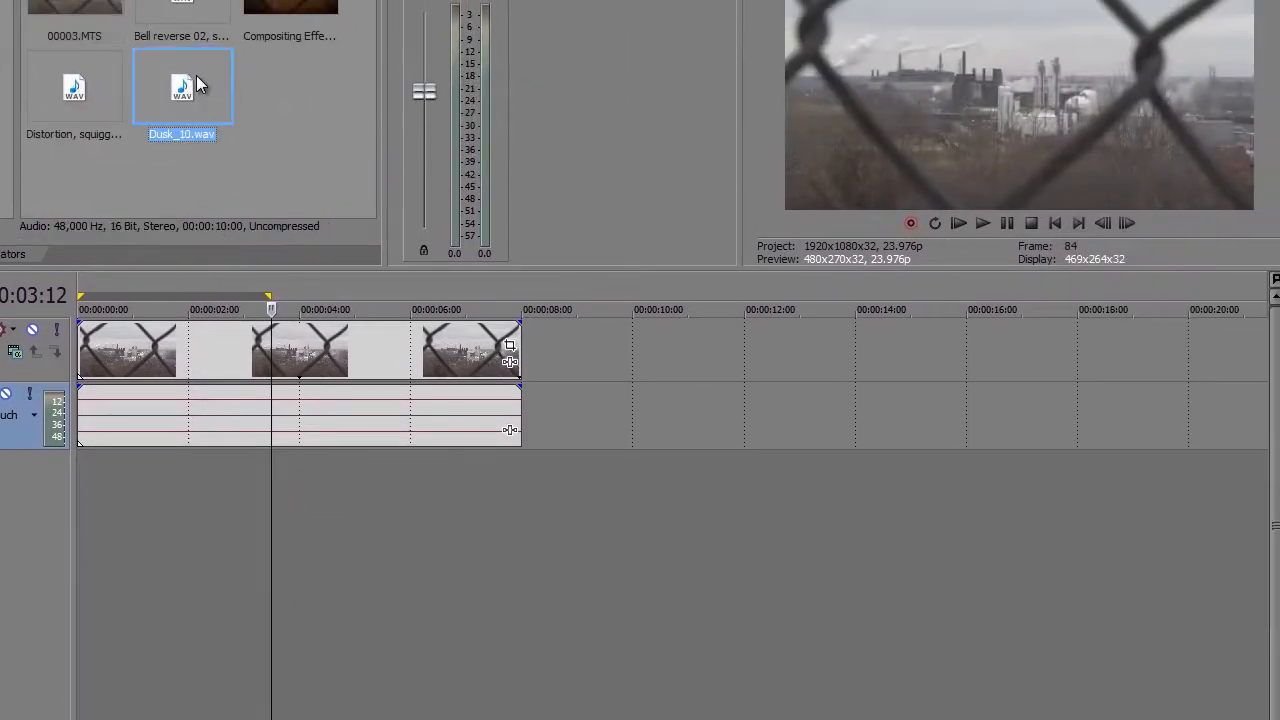
Step: Place Dusk_10.wav on a new audio track, aligned with the start of the timeline
left_click(183, 6)
left_click(73, 91)
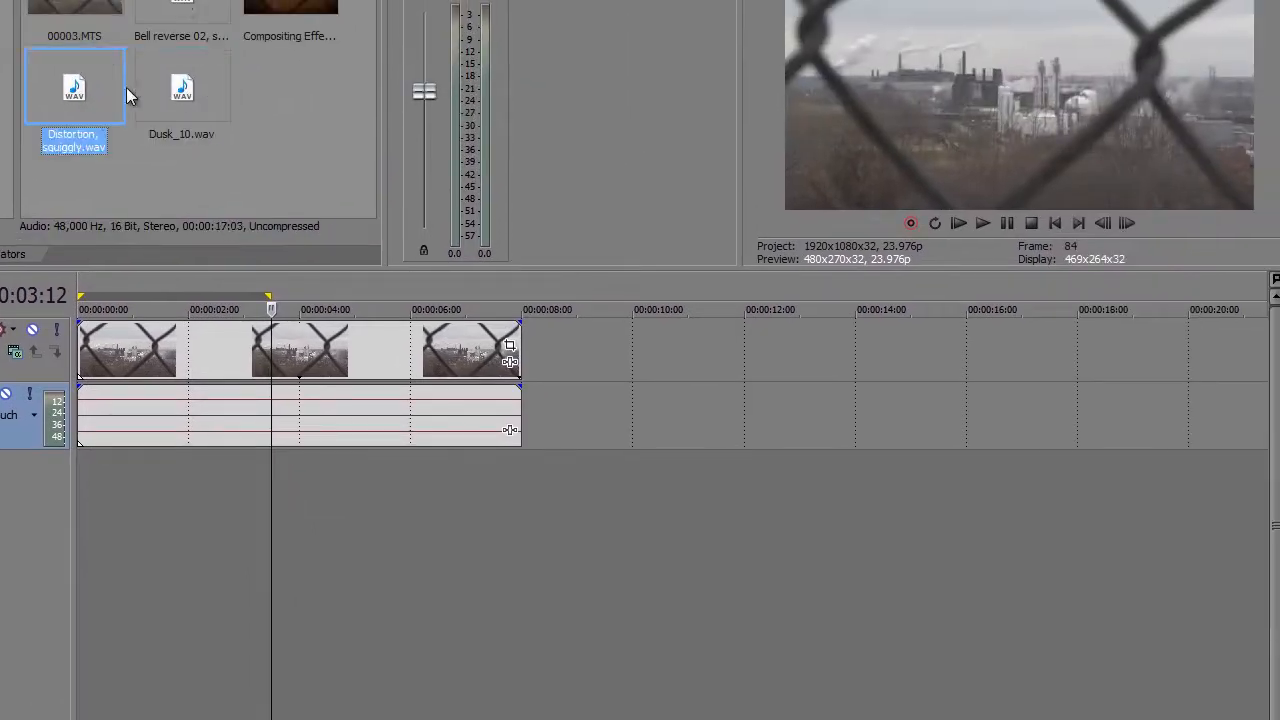
left_click(218, 88)
left_click_drag(220, 73, 234, 506)
left_click_drag(118, 521, 72, 528)
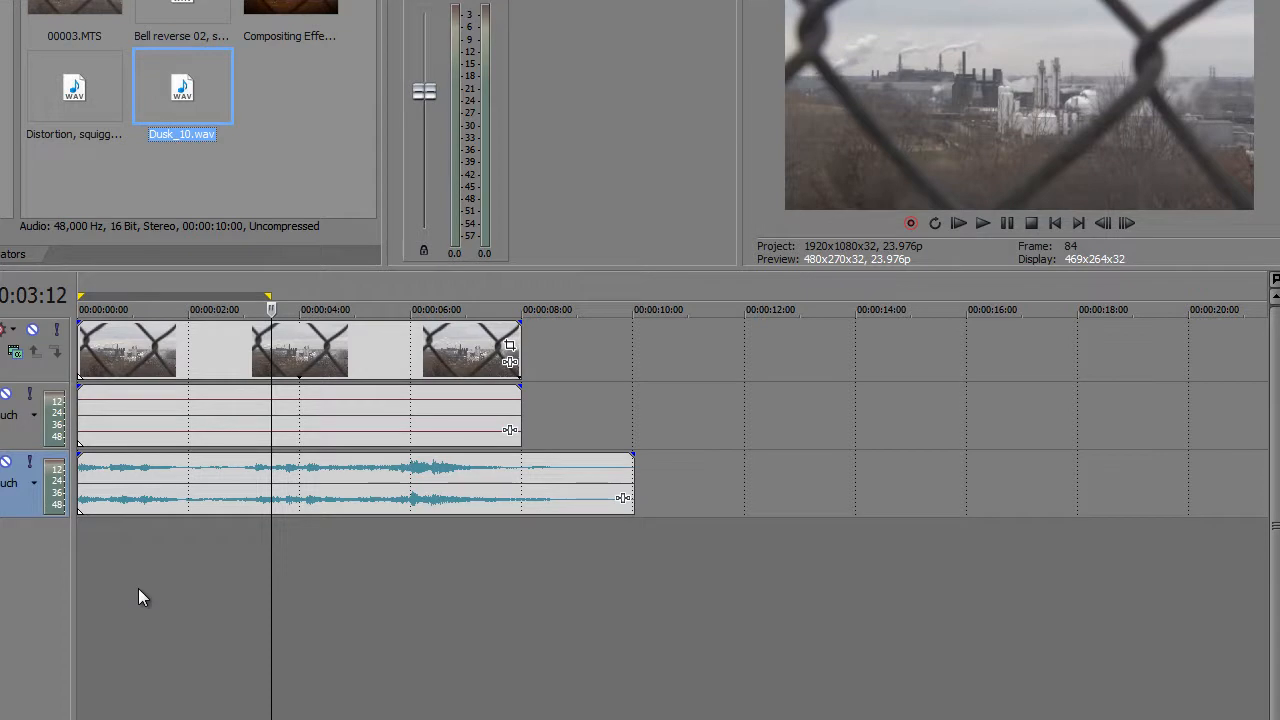
Step: Add Distortion, squiggly.wav and Bell reverse 02, sharp.wav on separate new audio tracks starting at the beginning of the timeline
left_click(108, 71)
mouse_move(110, 77)
left_mouse_down()
mouse_move(197, 512)
mouse_move(137, 600)
mouse_move(76, 584)
left_mouse_up()
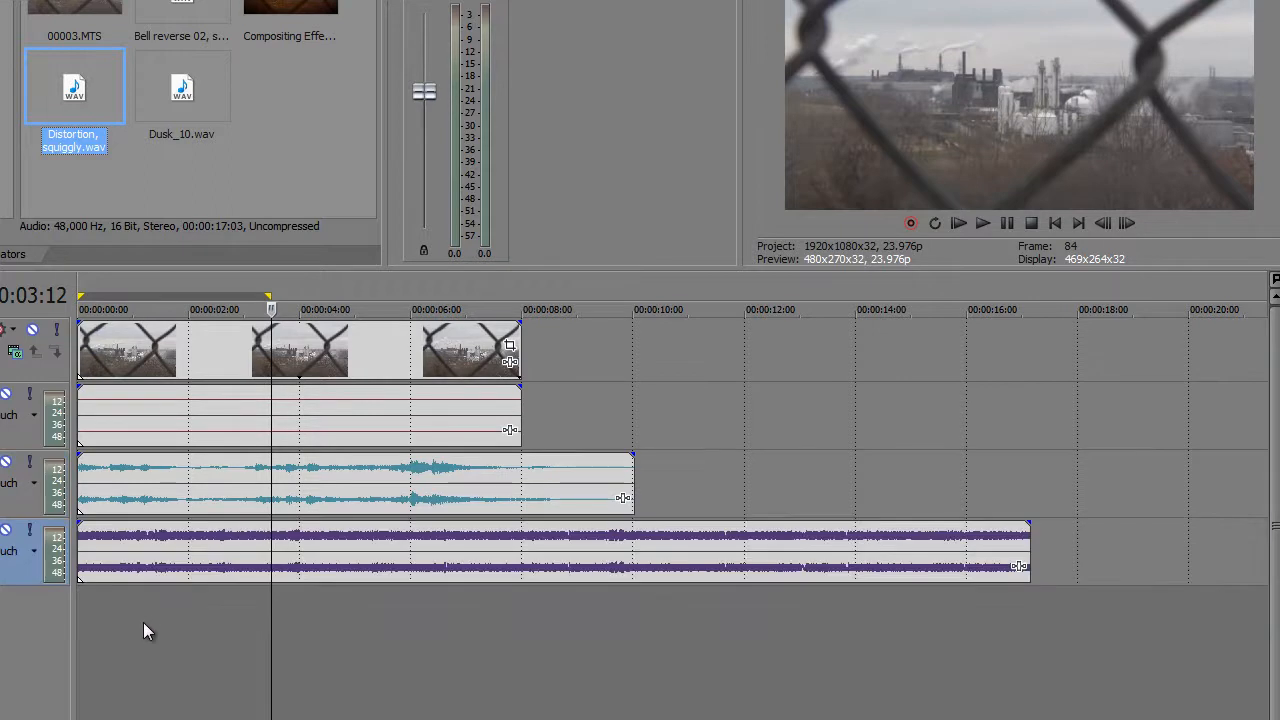
left_click(216, 4)
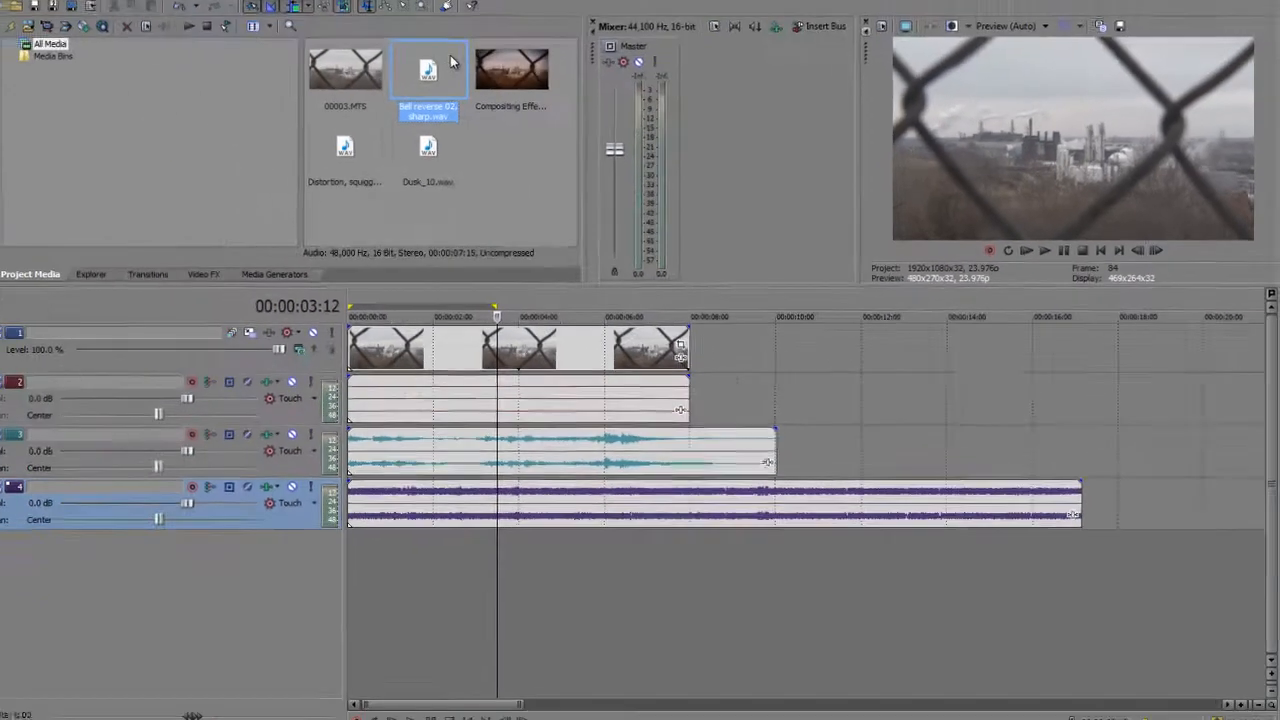
left_click_drag(216, 2, 300, 577)
left_click_drag(527, 518, 365, 600)
left_click(424, 631)
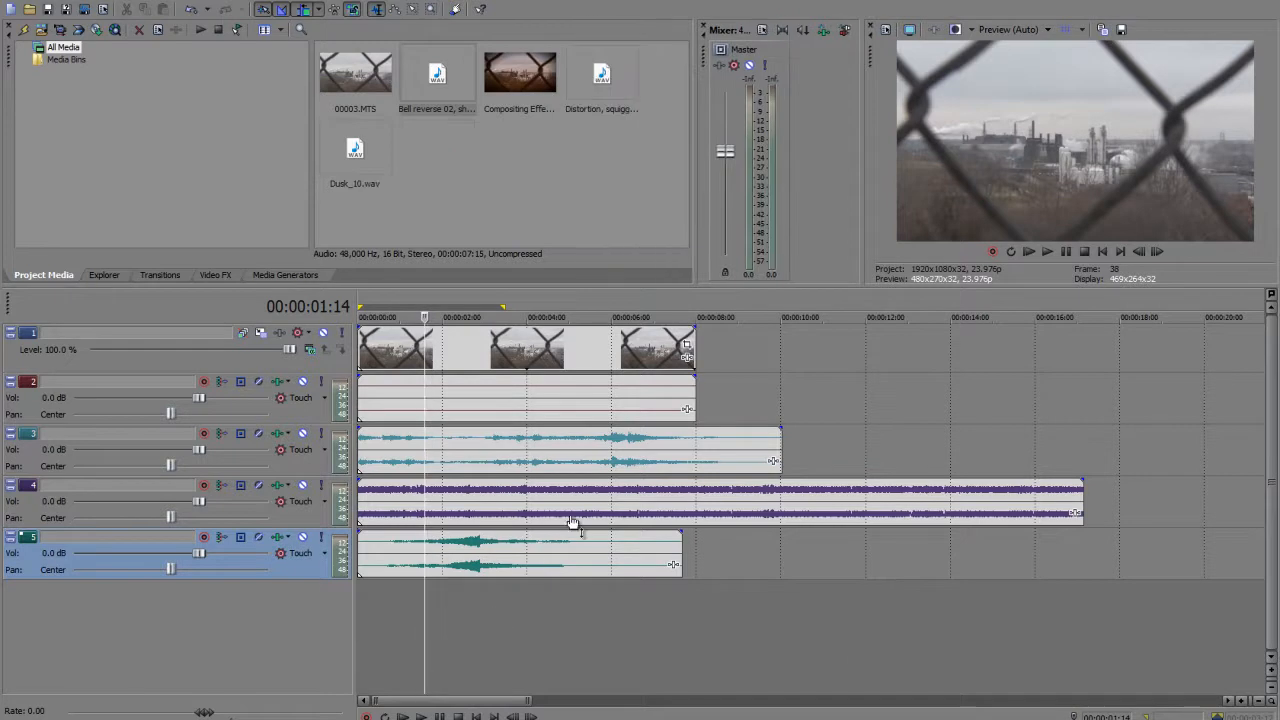
Step: Move the distortion event on track 4 along the timeline to start just after 10 seconds, clear of the other audio
left_click(603, 80)
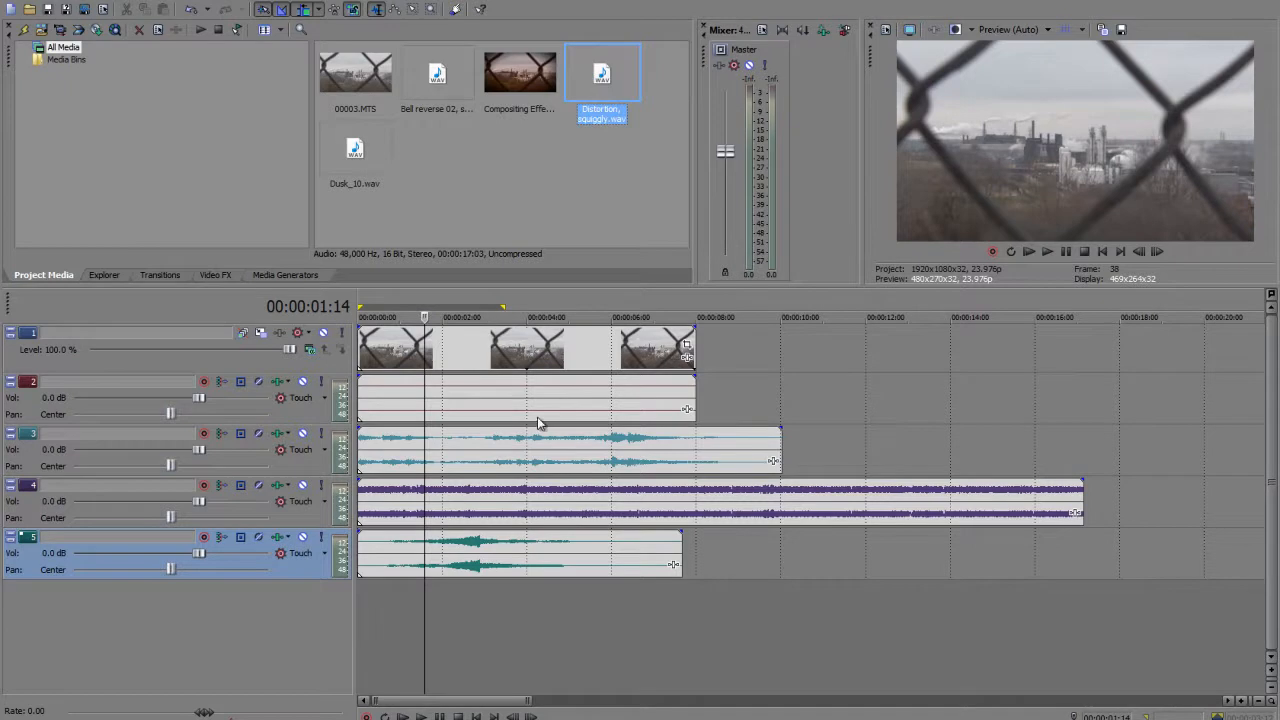
left_click_drag(518, 505, 791, 501)
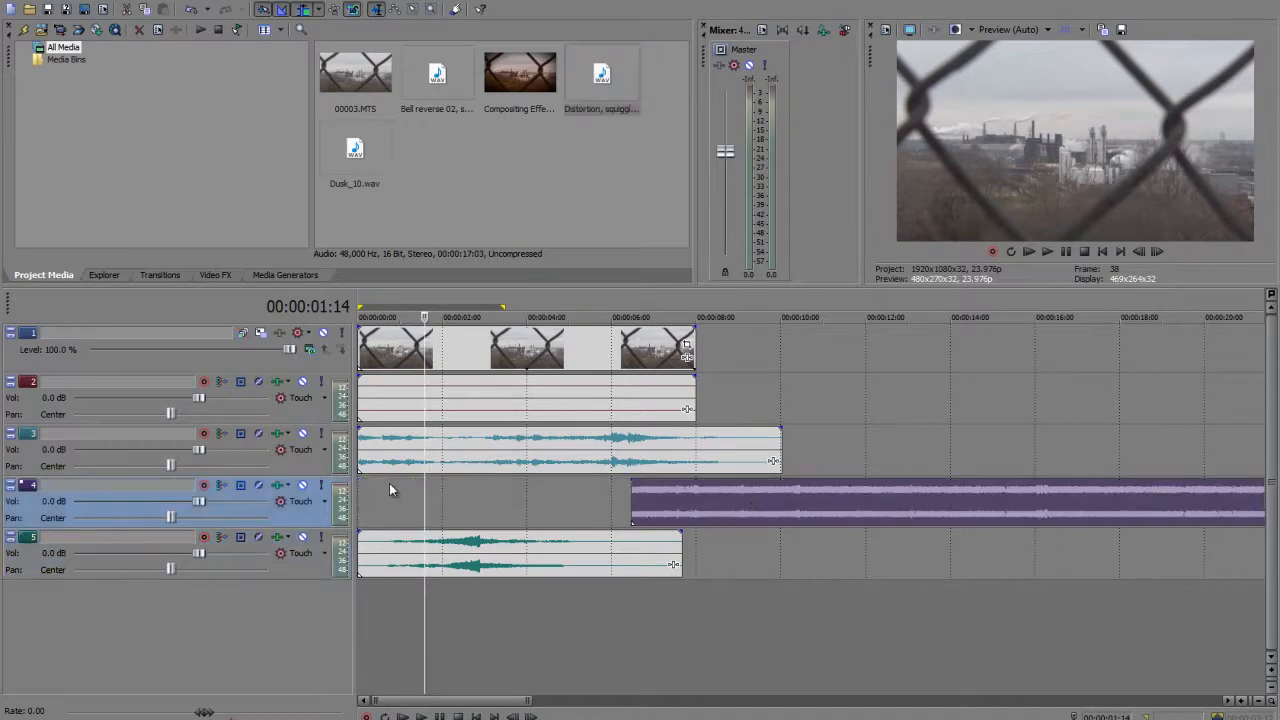
left_click(418, 497)
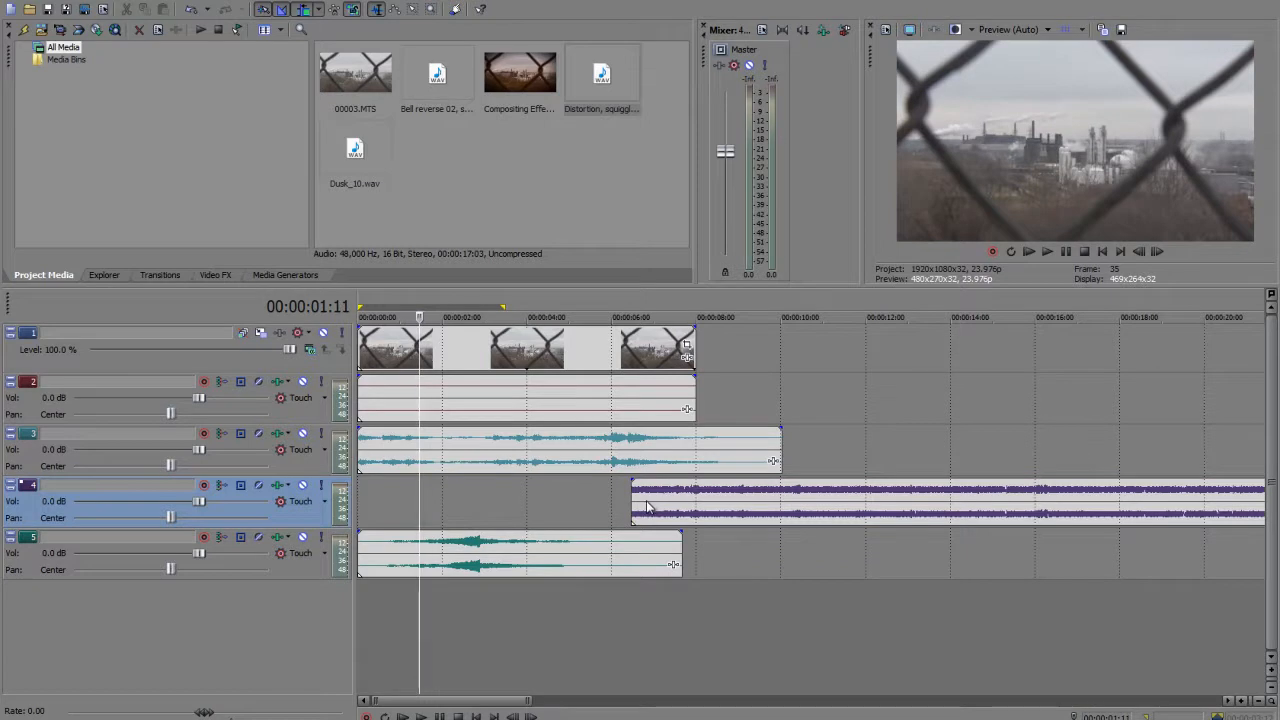
left_click_drag(633, 497, 815, 503)
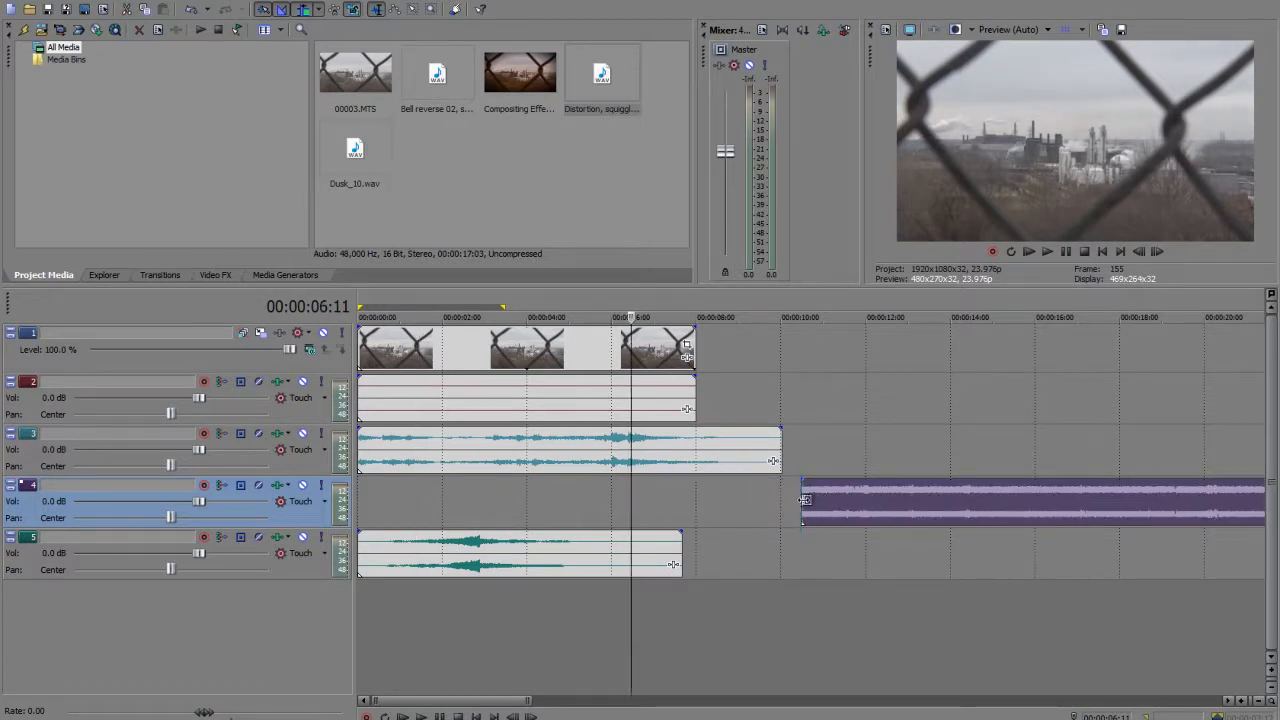
Step: Audition the distortion event, split off a short burst at its start, and delete the remainder
key("space")
key("Return")
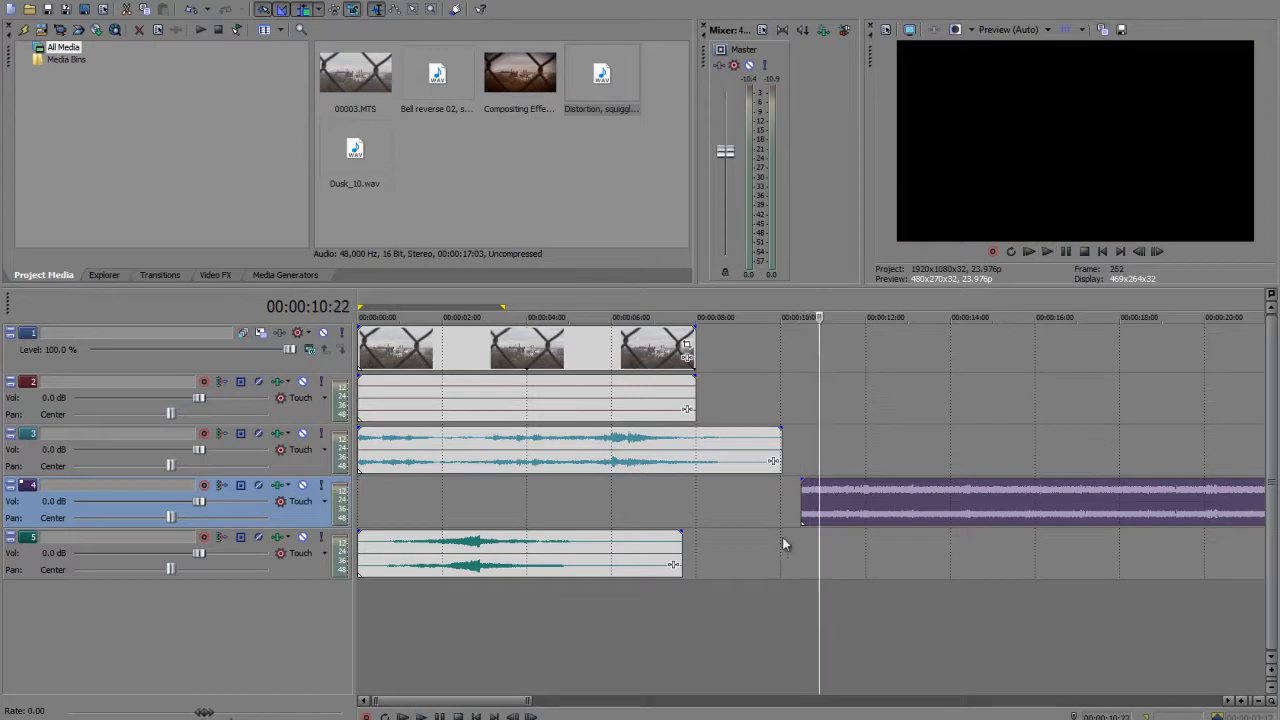
left_click(801, 500)
key("Return")
key("Return")
key("s")
left_click_drag(828, 500, 848, 500)
left_click(858, 498)
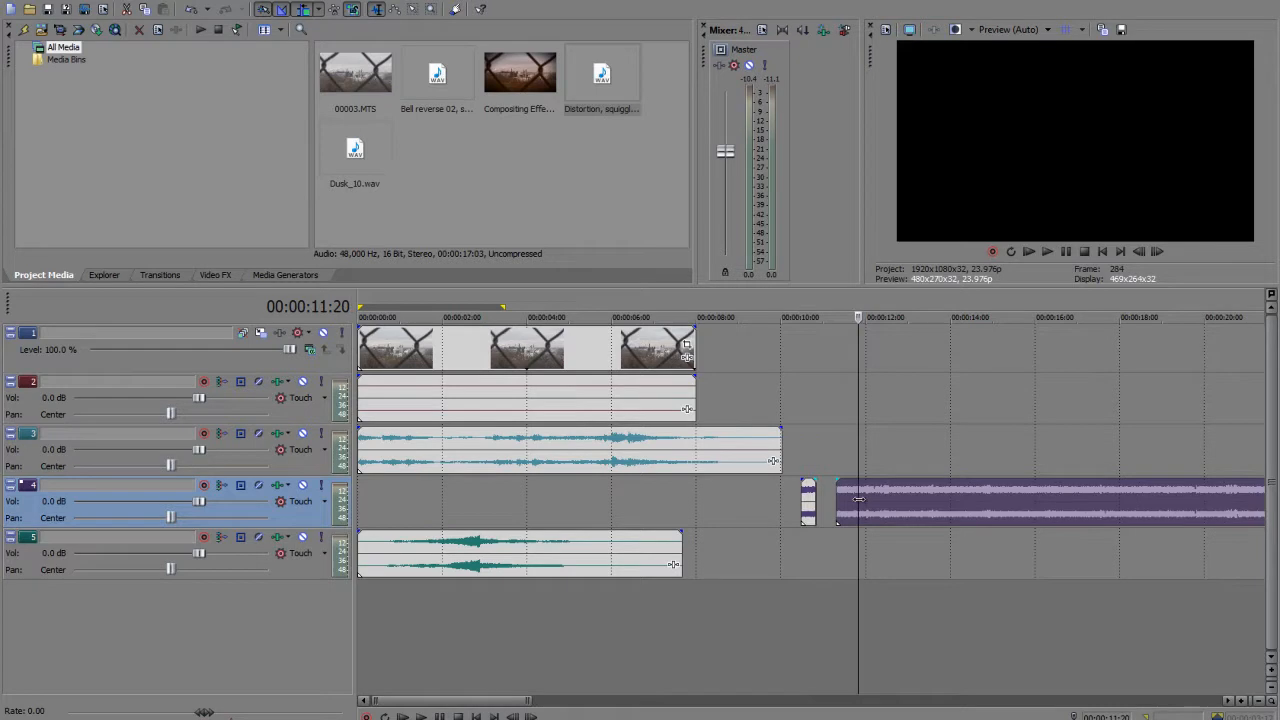
key("Delete")
Step: Copy the short distortion burst, paste it twice after the original on track 4, and leave a gap before the last copy
left_click(805, 495)
right_click(807, 488)
left_click(856, 267)
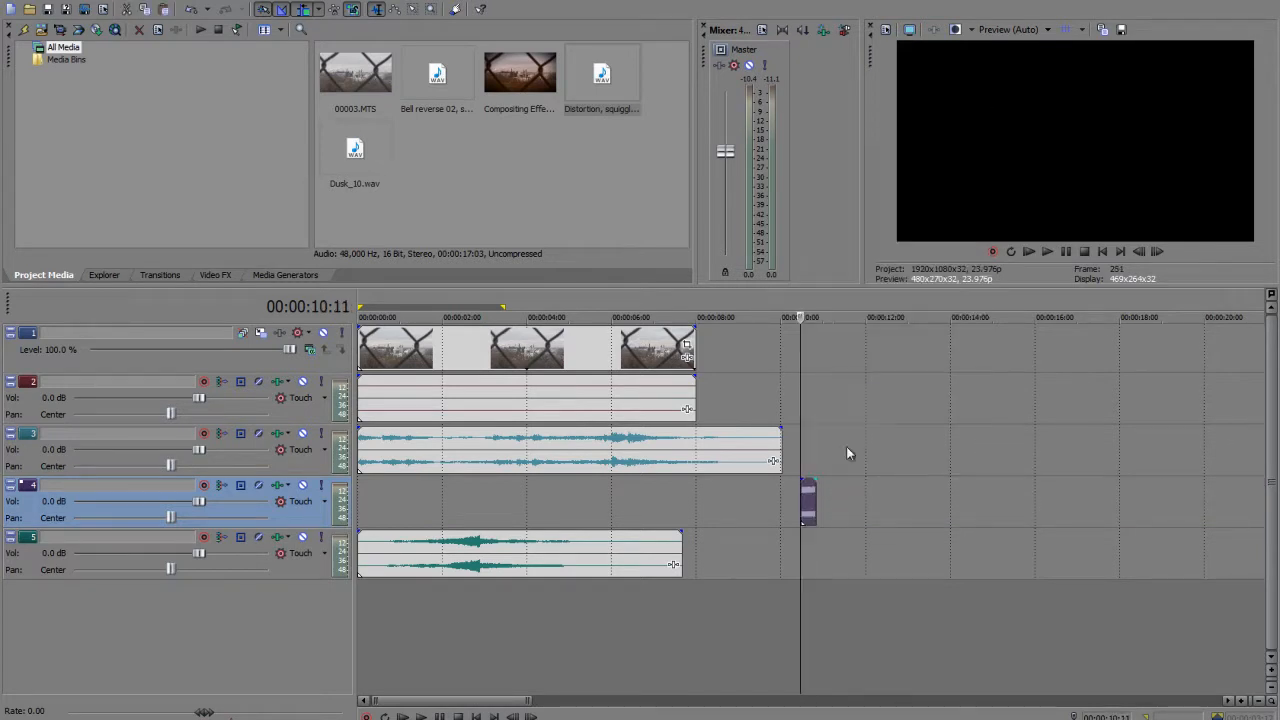
right_click(848, 493)
left_click(877, 500)
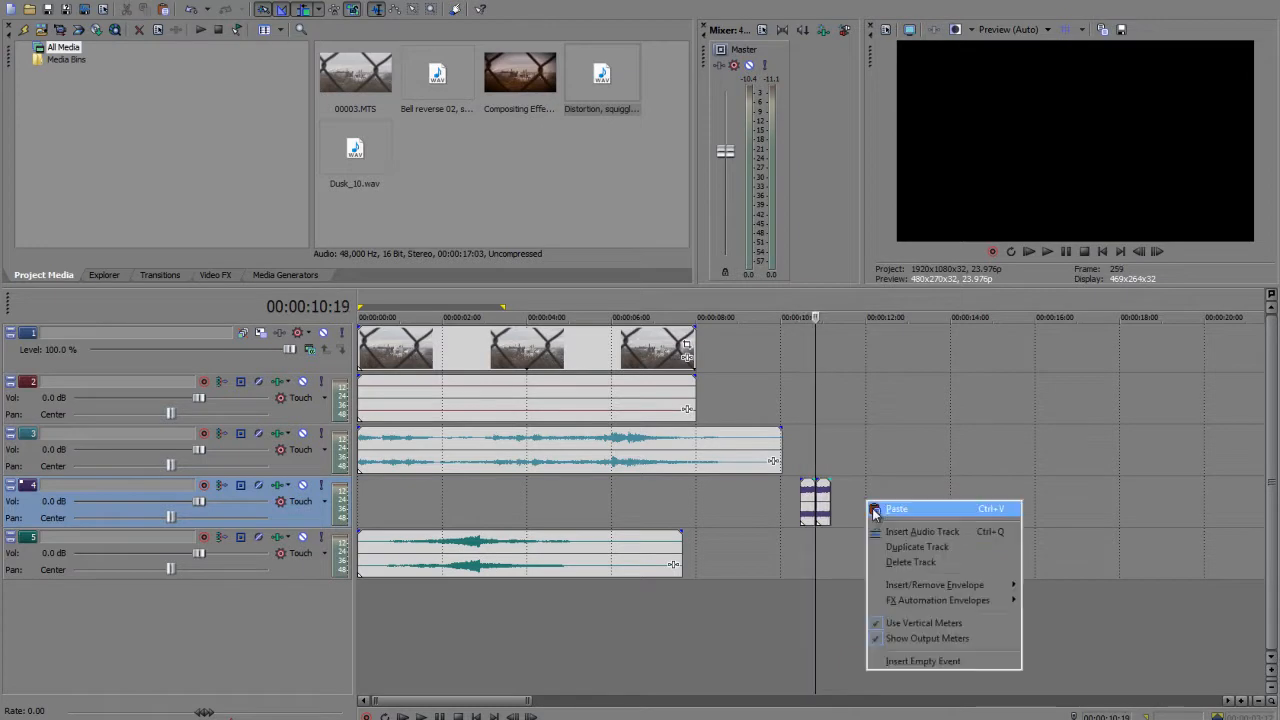
right_click(869, 505)
left_click(874, 509)
left_click_drag(838, 500, 854, 500)
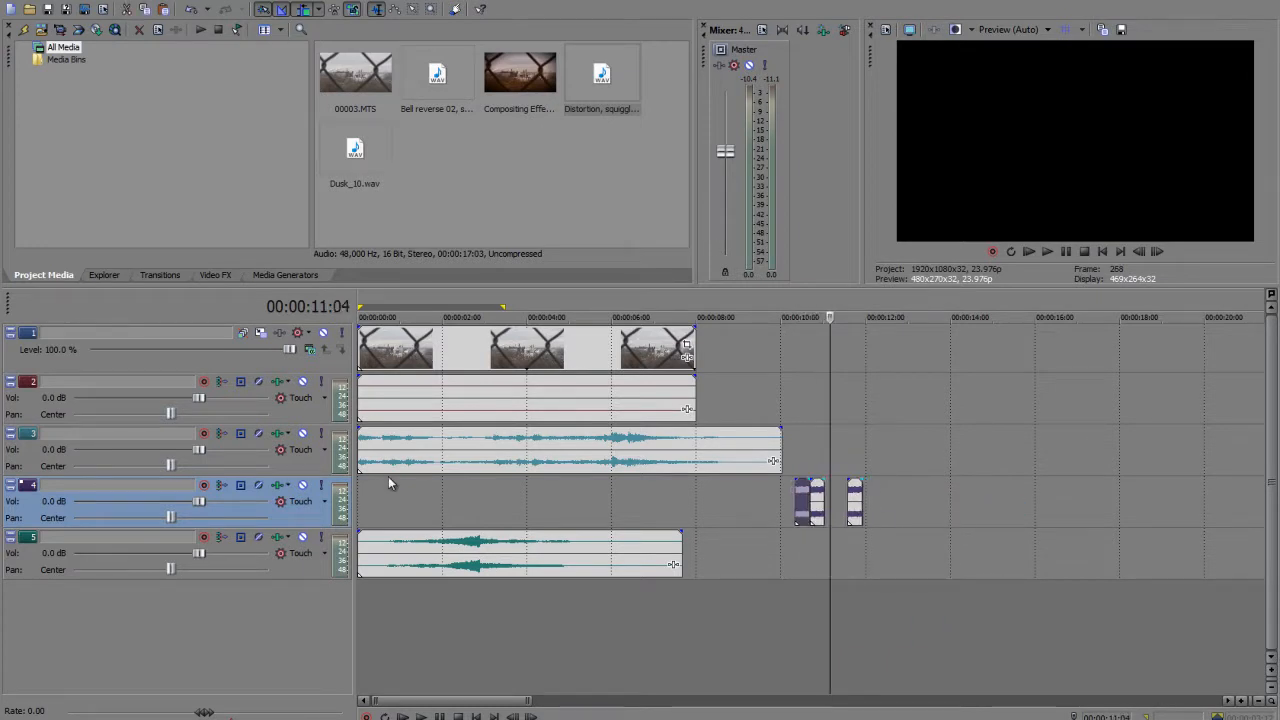
Step: Move the three distortion bursts to begin shortly before 4 seconds, and separate the second burst from the first
left_click(437, 657)
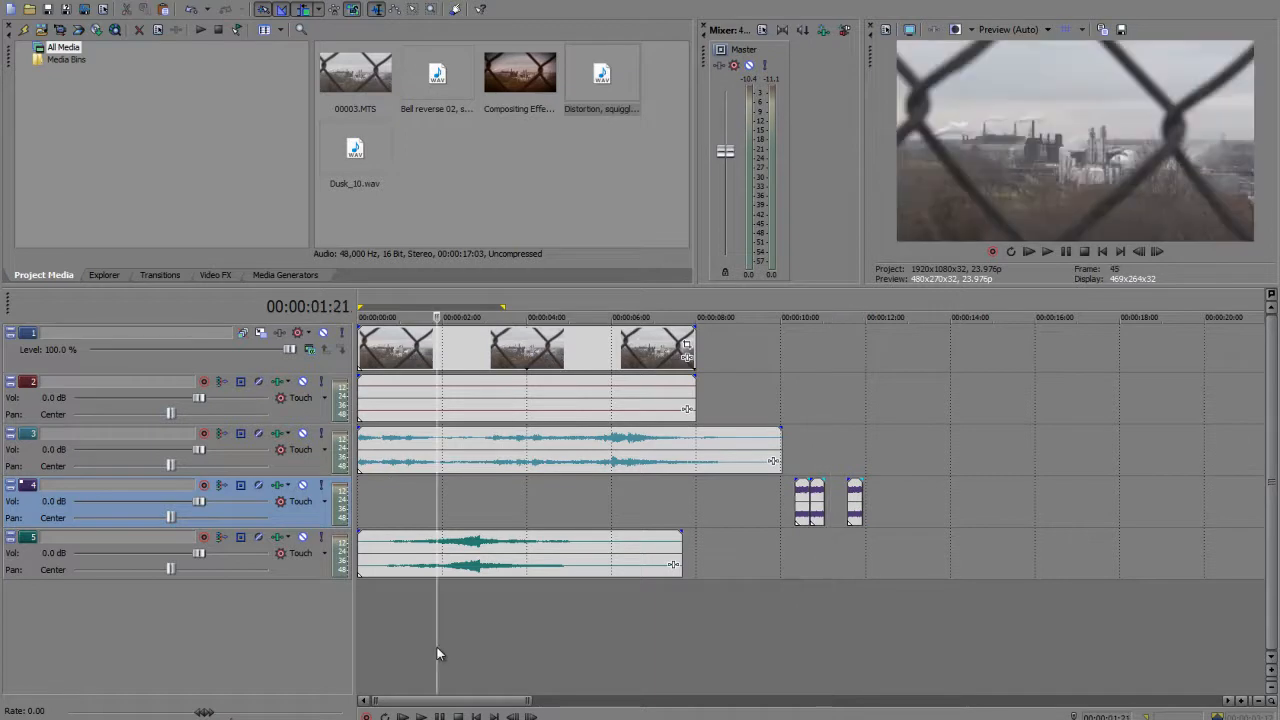
left_click_drag(806, 500, 523, 500)
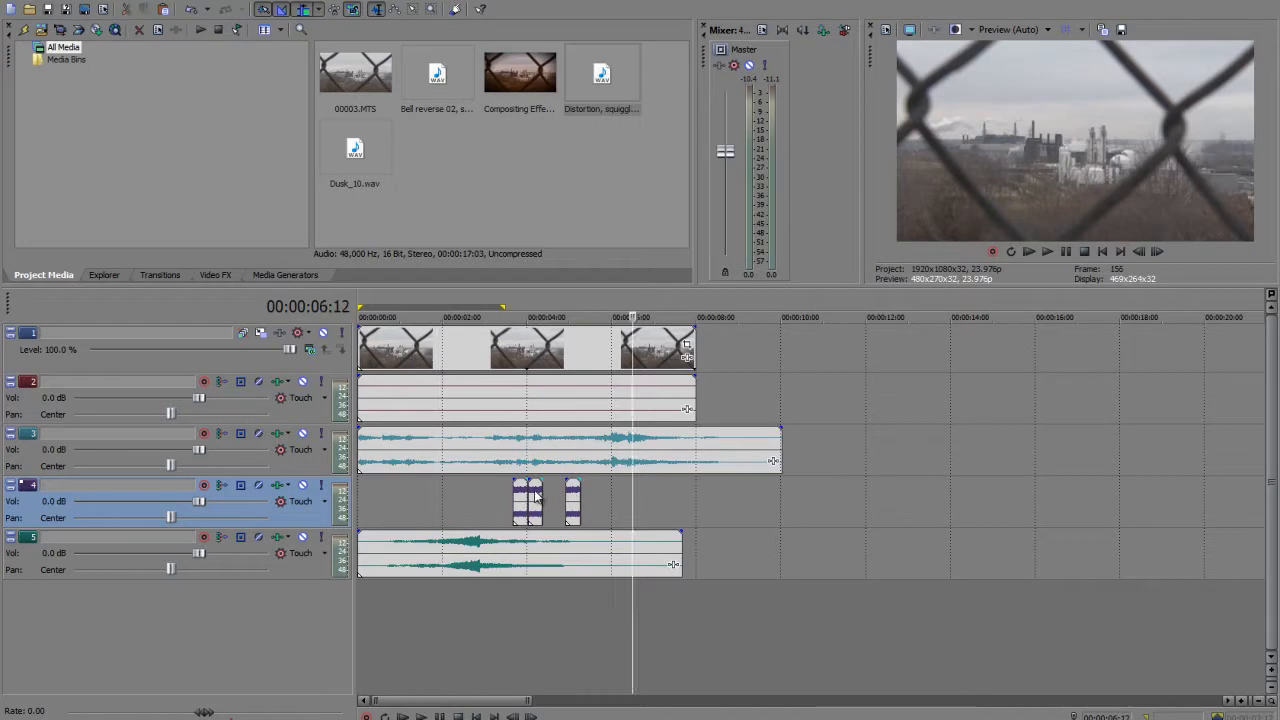
left_click_drag(536, 493, 543, 493)
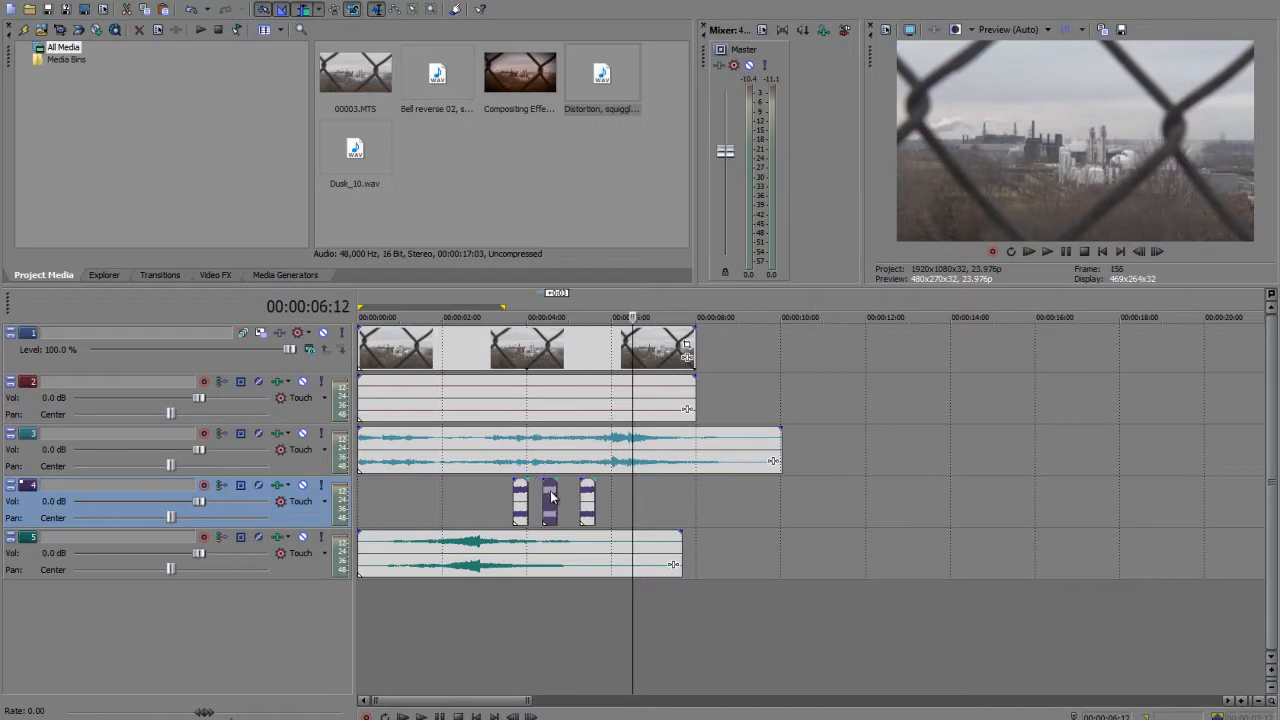
Step: Play back the combined audio mix from near the start of the timeline
left_click(380, 625)
key("space")
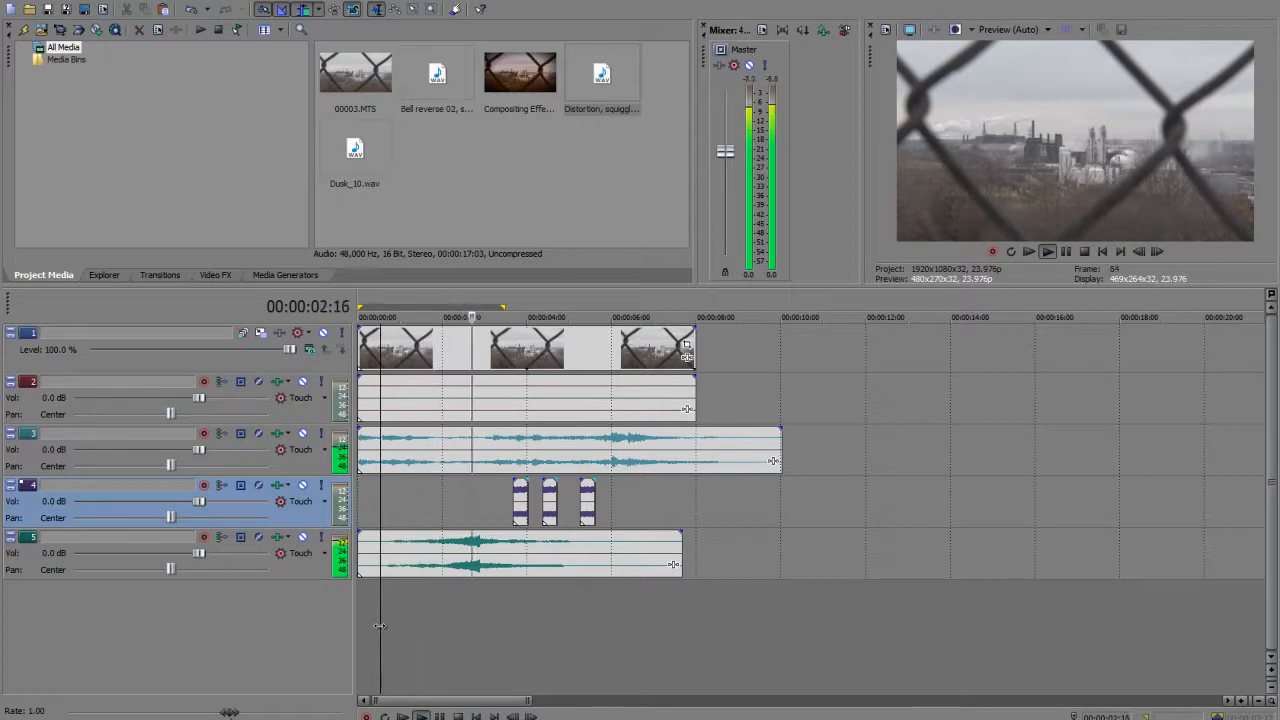
key("Return")
left_click(450, 605)
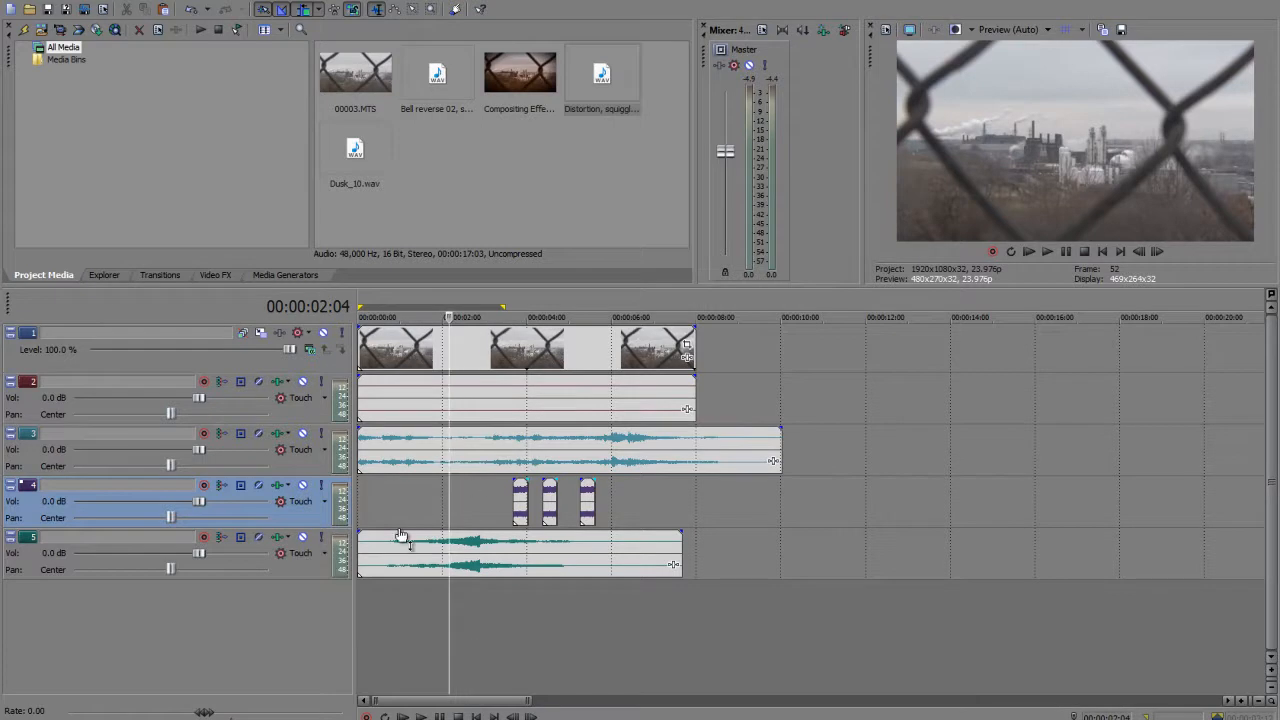
Step: Solo the Bell reverse track and play it back from near the start
left_click(321, 538)
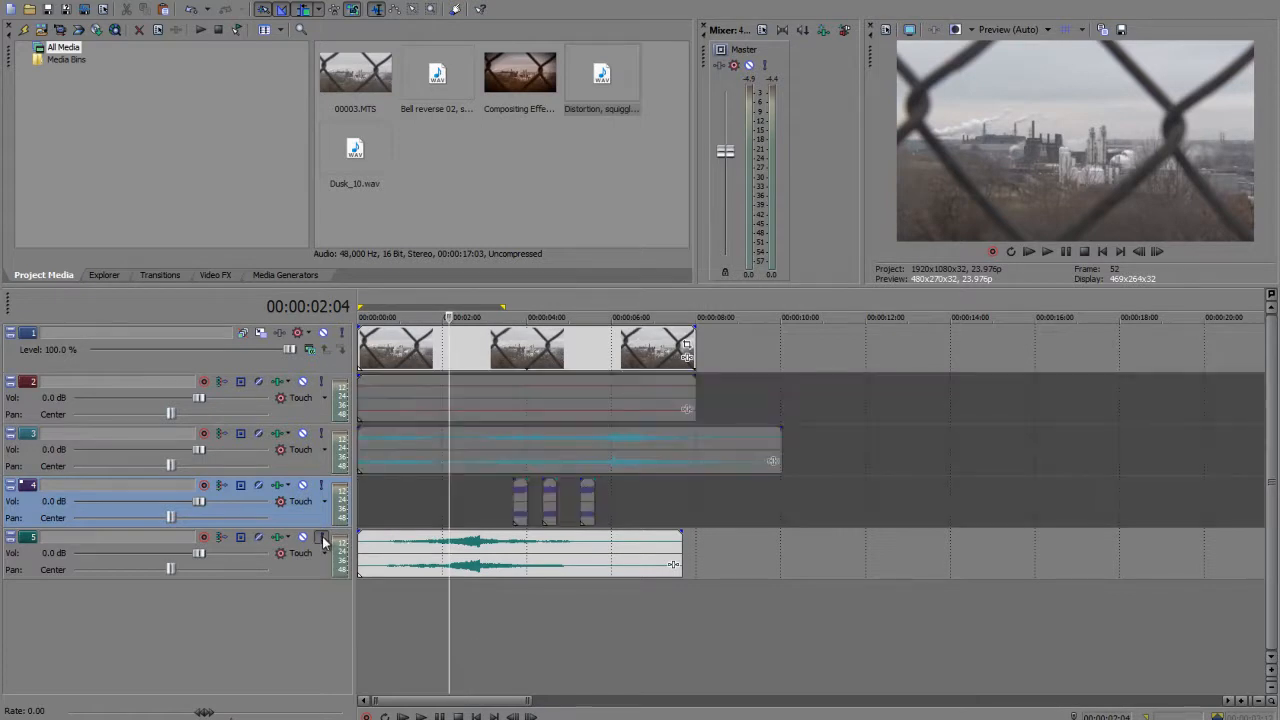
left_click(388, 626)
key("space")
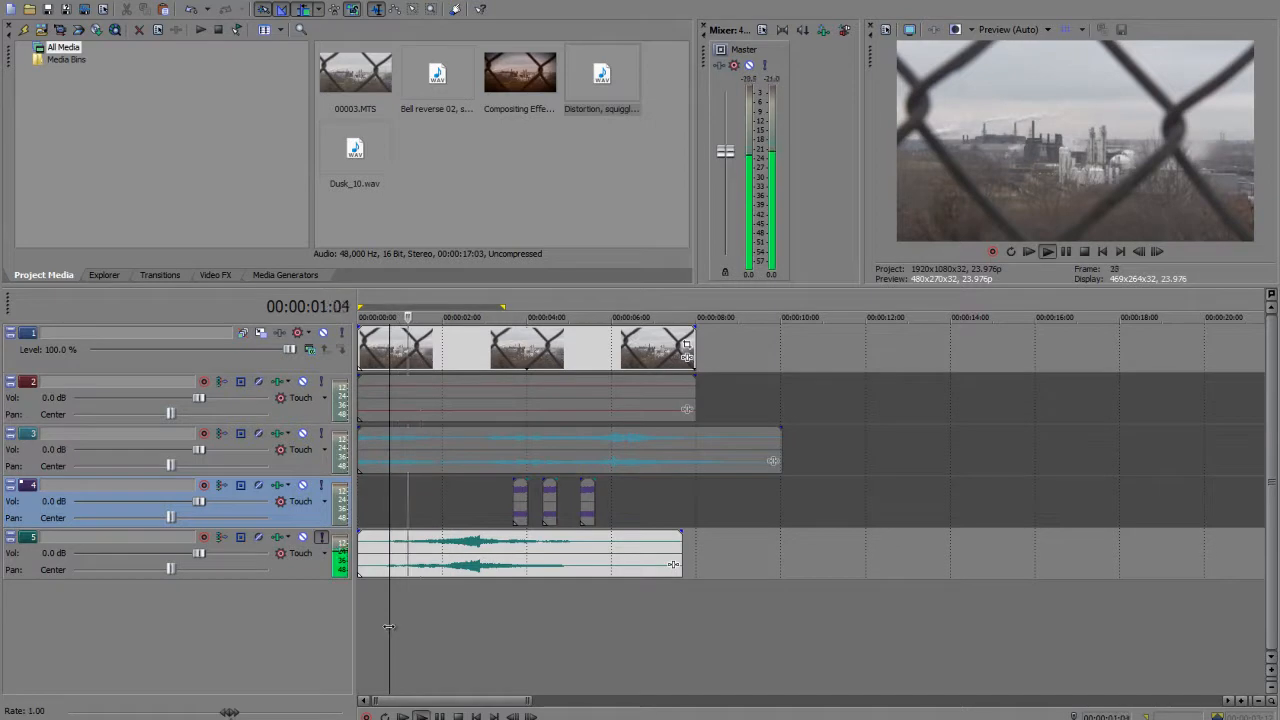
key("Return")
Step: Widen the mixer, add a volume envelope to the Bell reverse track, and lower it to -5.2 dB
left_click_drag(699, 150, 506, 160)
left_click(451, 606)
left_click(296, 556)
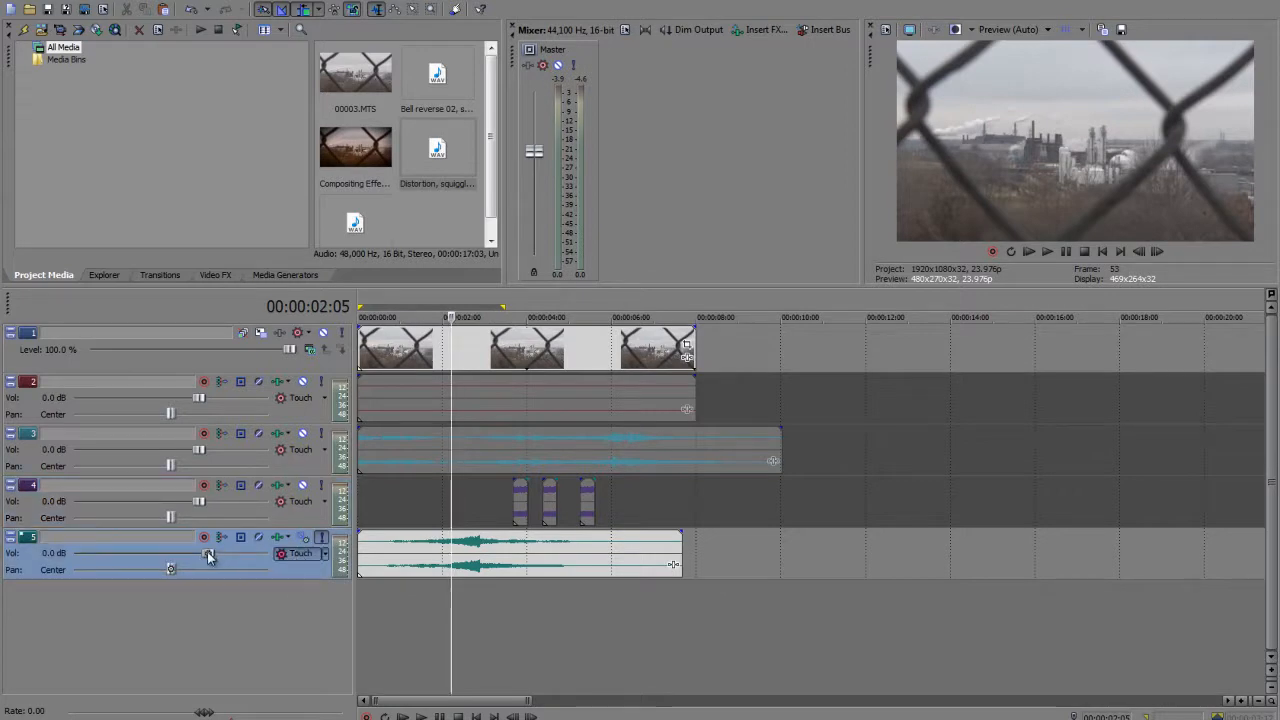
key("v")
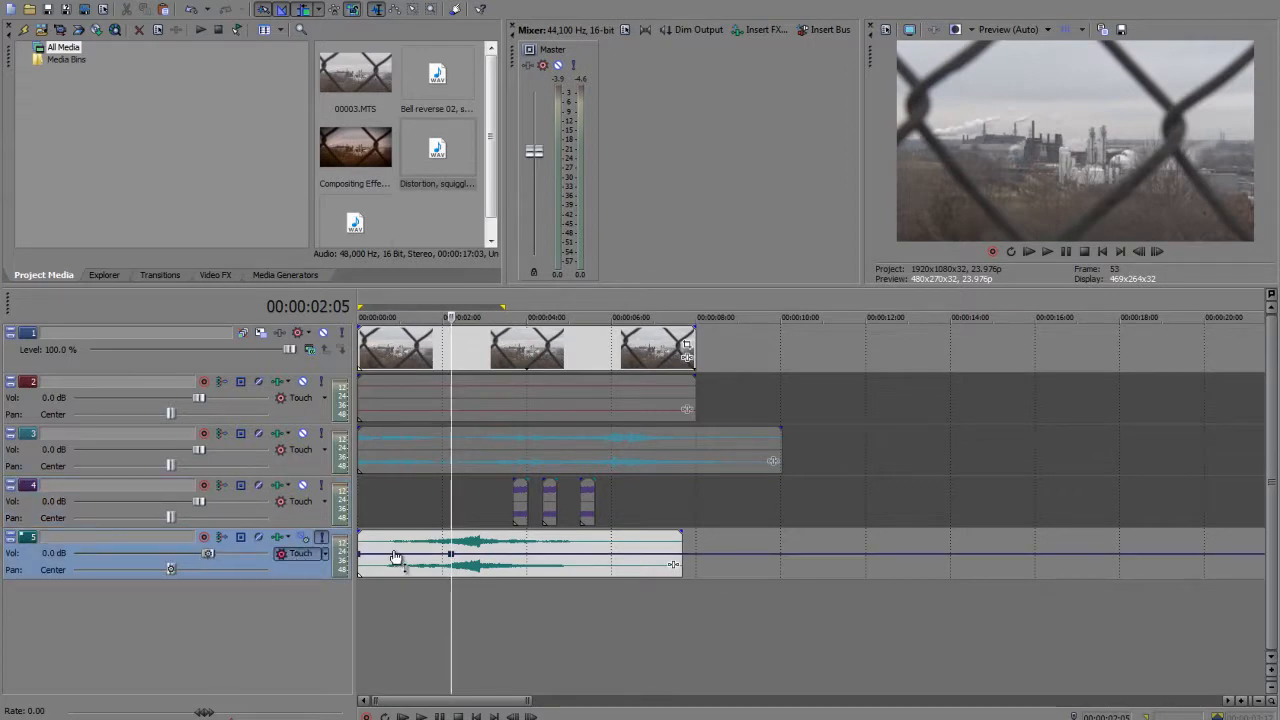
left_click_drag(396, 560, 394, 567)
Step: Play back the soloed Bell reverse track around 2 seconds to check its level on the master meters, narrowing the mixer slightly
left_click(426, 623)
key("space")
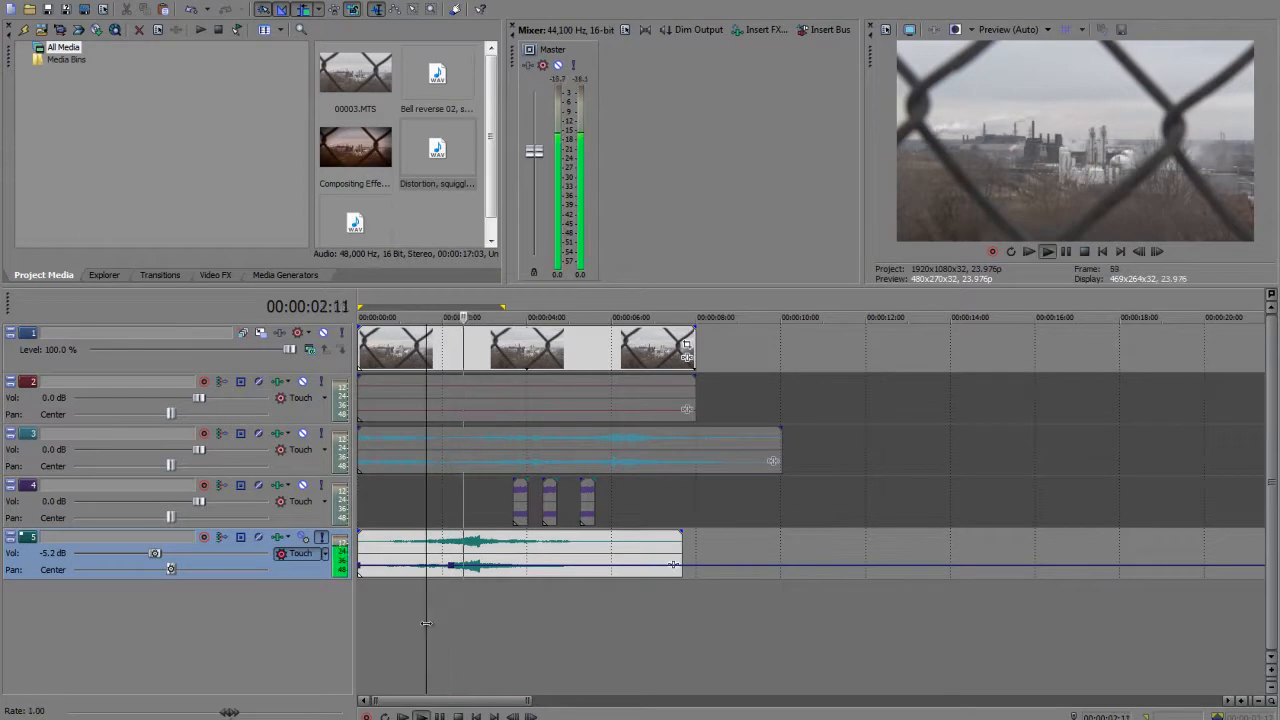
key("Return")
left_click(458, 622)
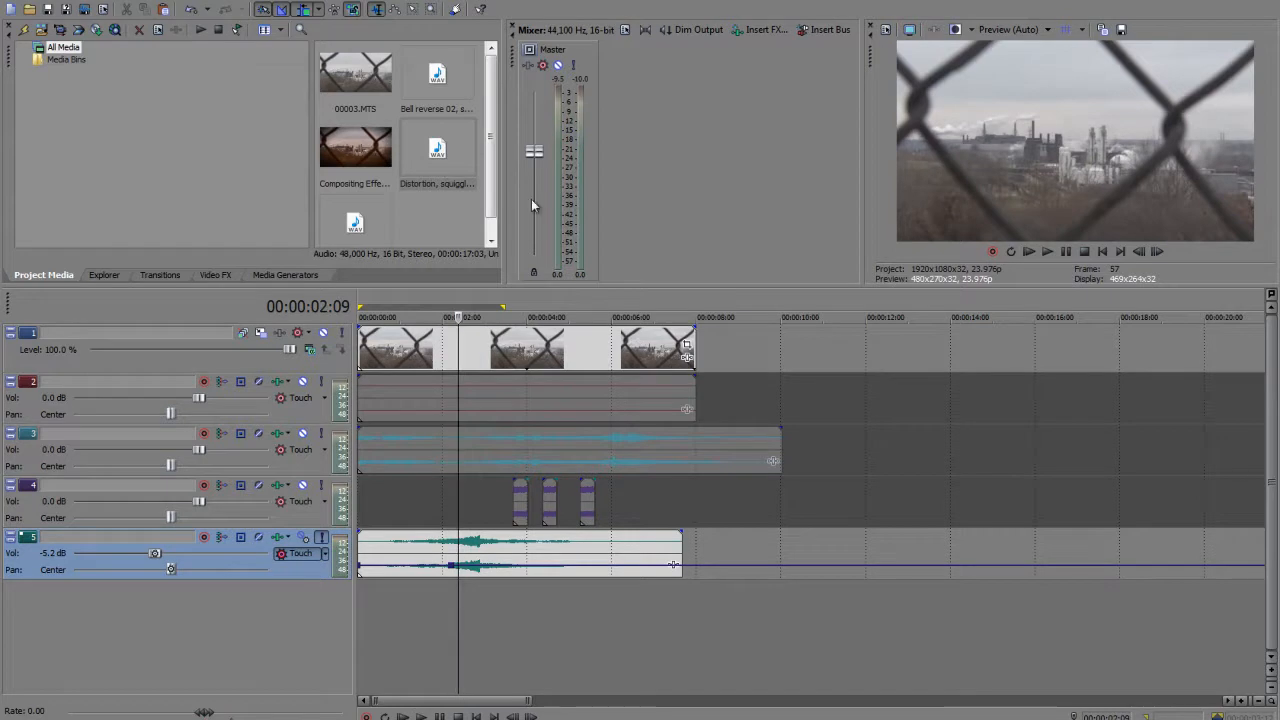
left_click_drag(502, 181, 532, 181)
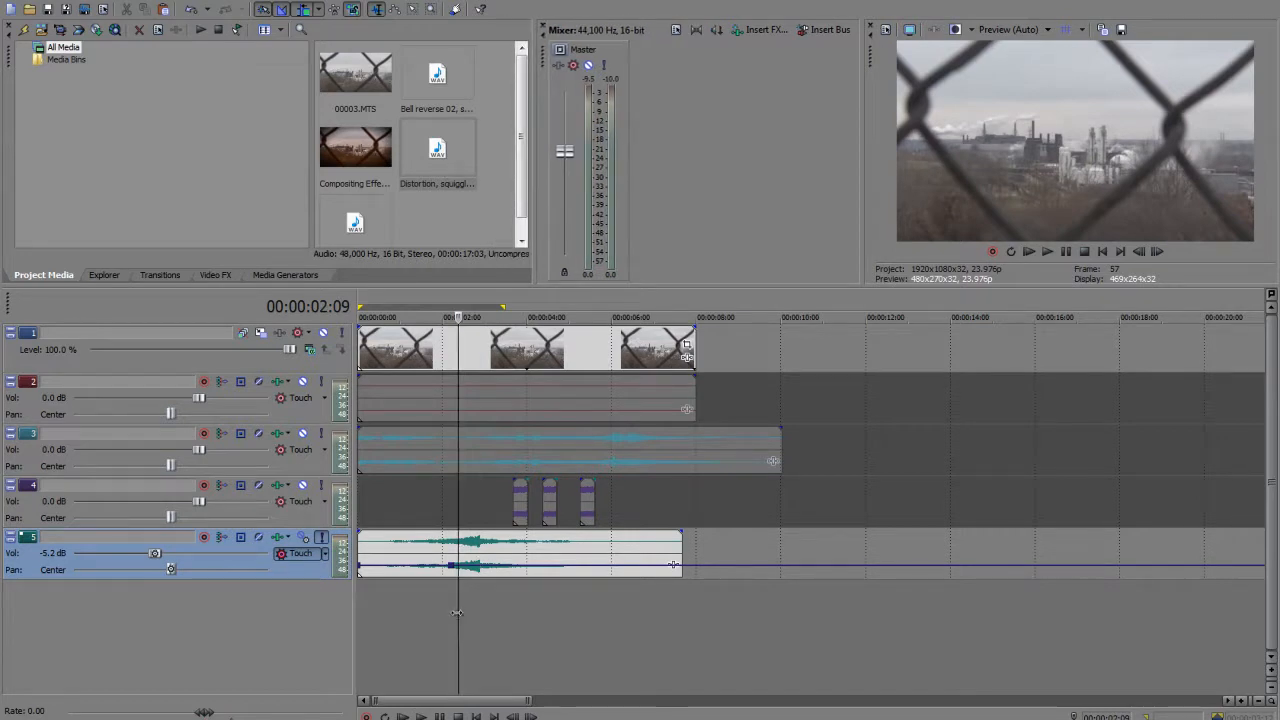
key("Return")
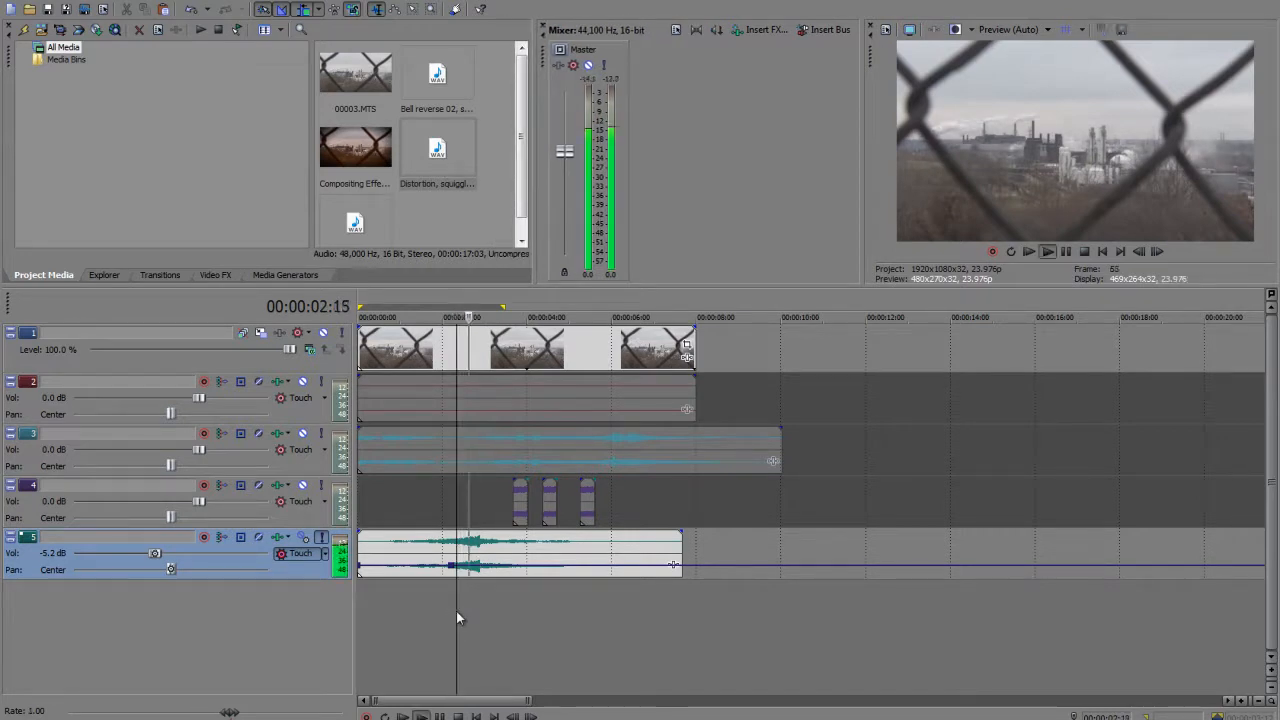
key("Return")
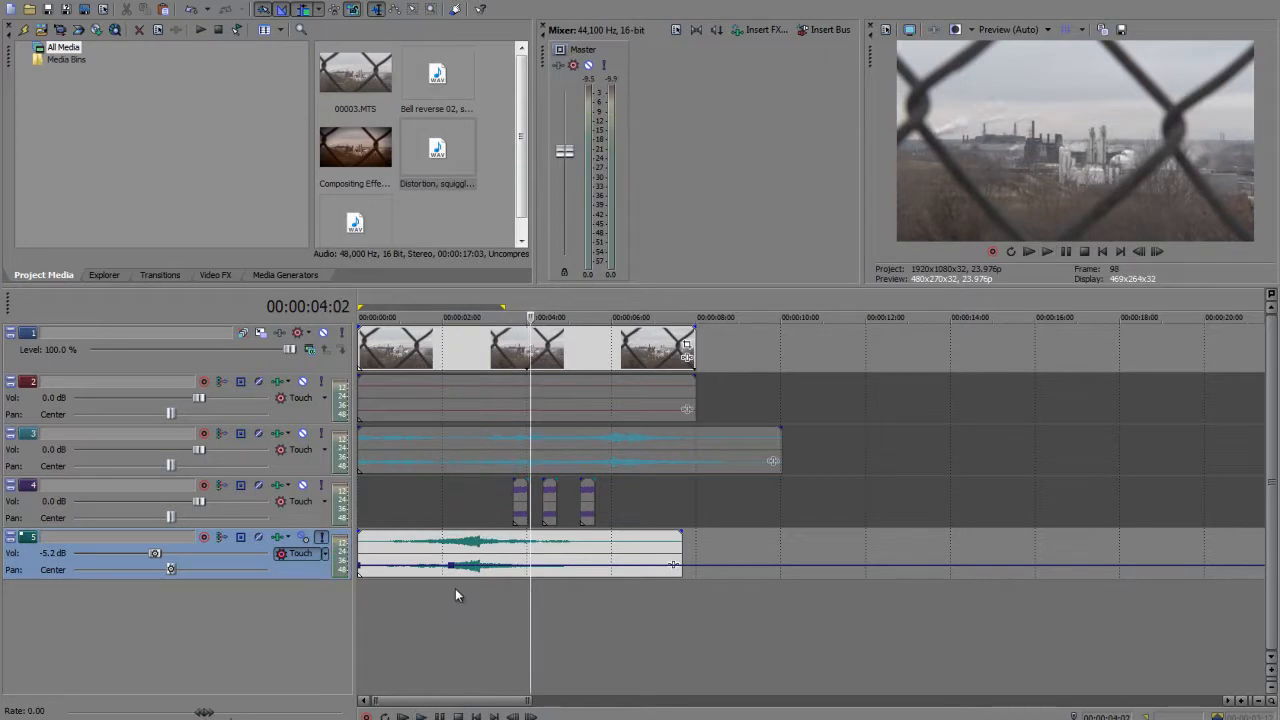
Step: Raise the Bell reverse track's volume envelope to -4.3 dB and play back from just after 2 seconds
left_click_drag(446, 568, 450, 565)
left_click(462, 633)
key("Return")
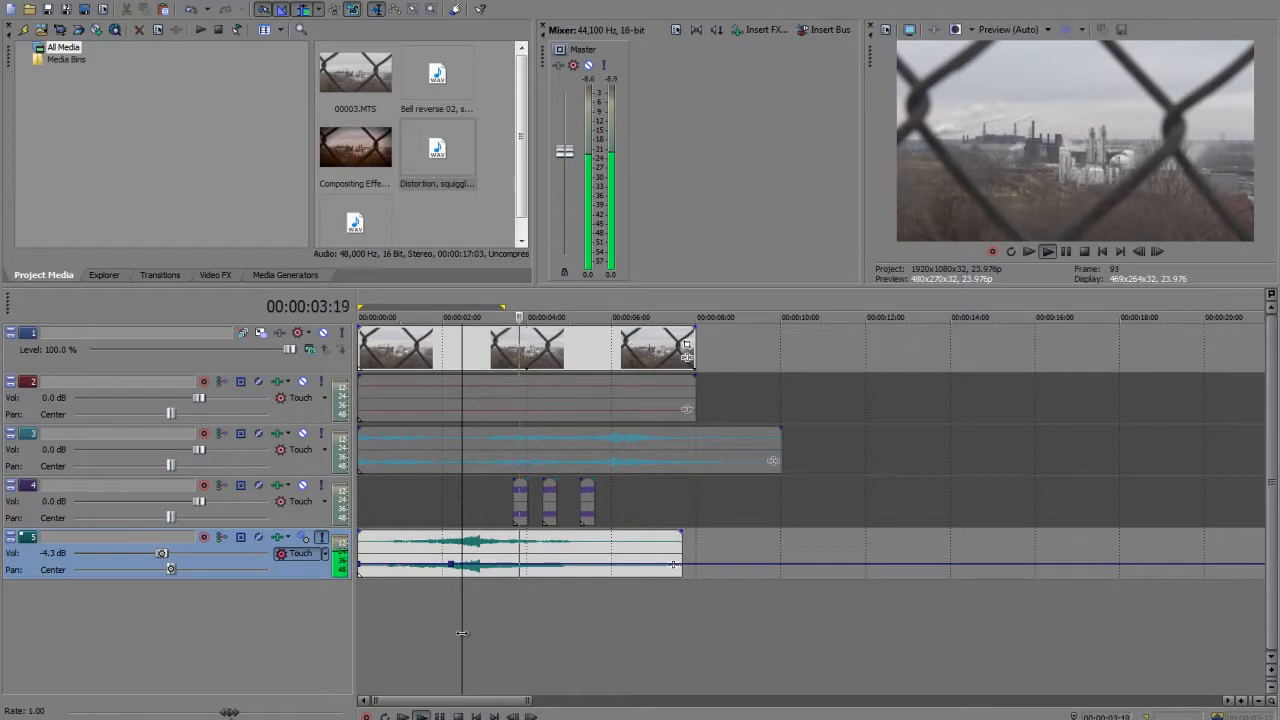
key("Return")
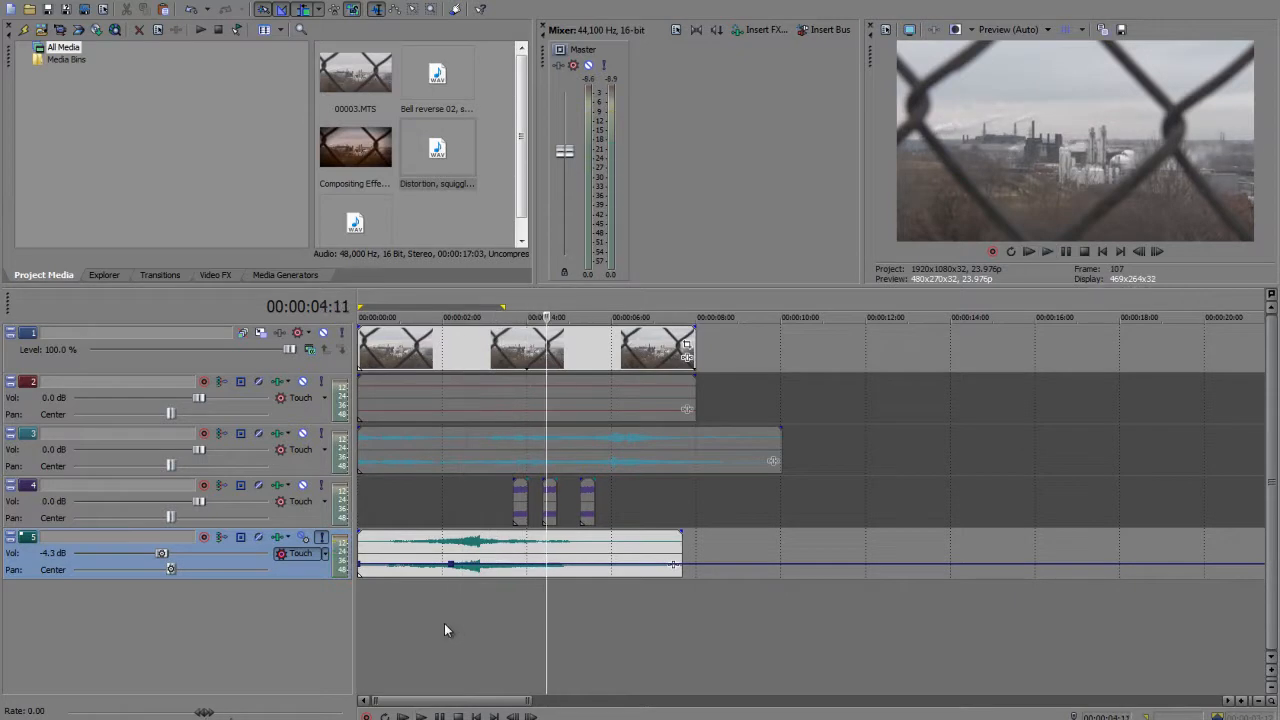
Step: Solo the fourth track instead of the Bell reverse track and play it back from the start of its first short clip
left_click(322, 487)
left_click(321, 538)
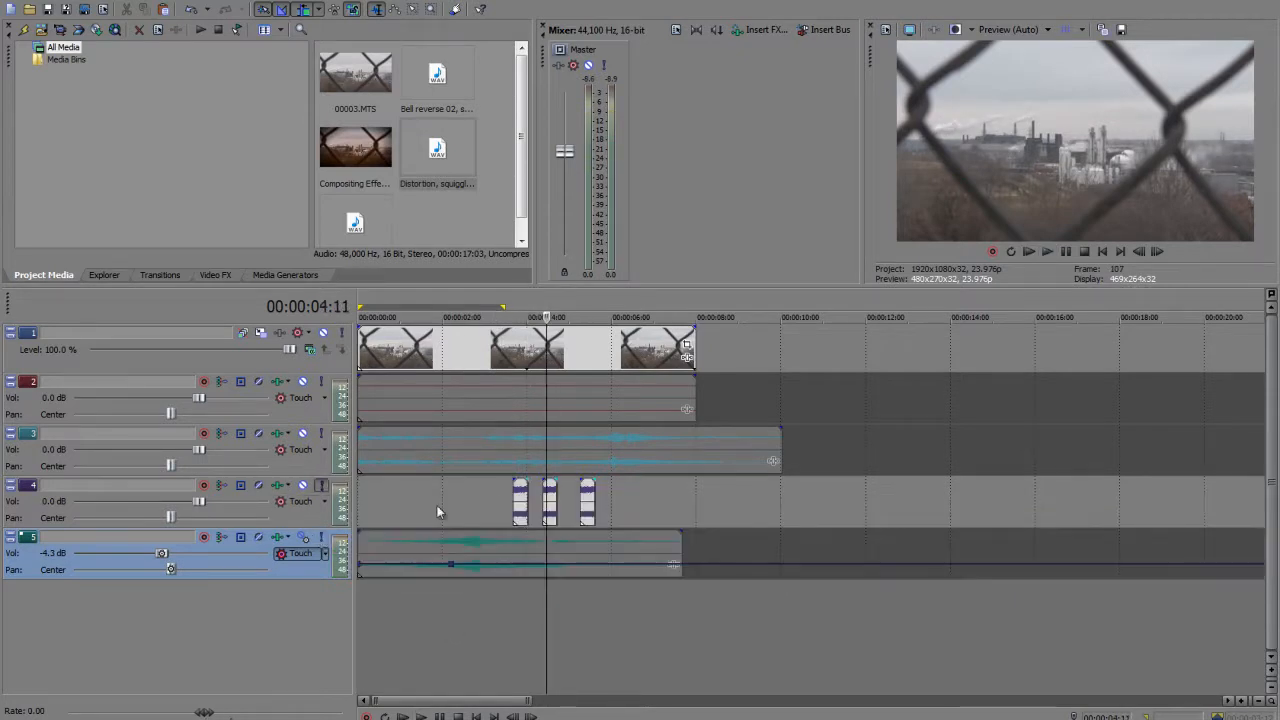
left_click(508, 505)
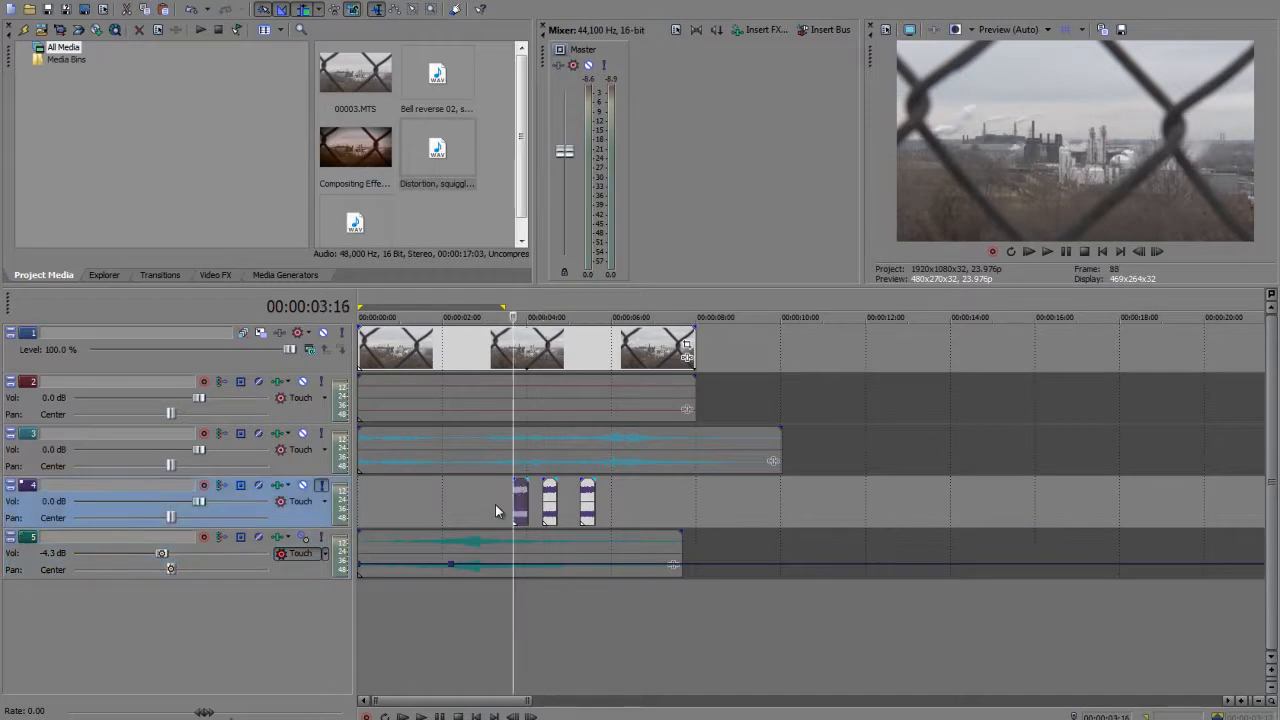
key("Return")
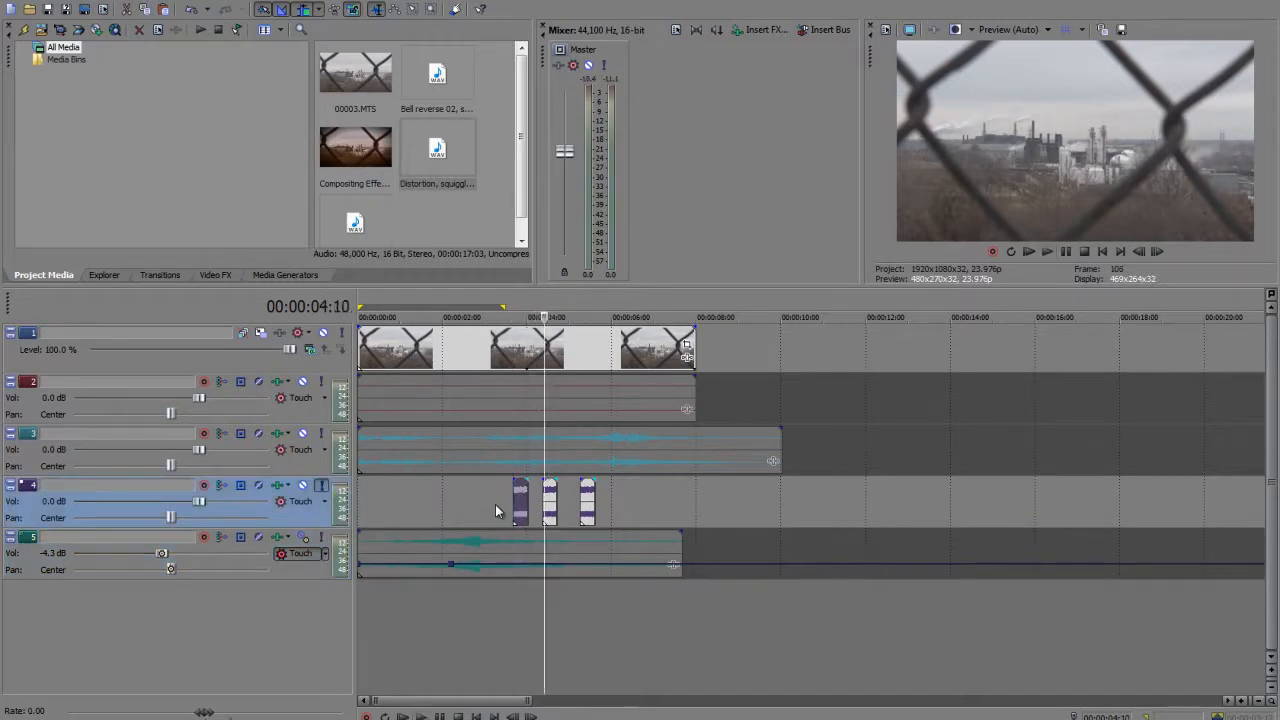
key("Return")
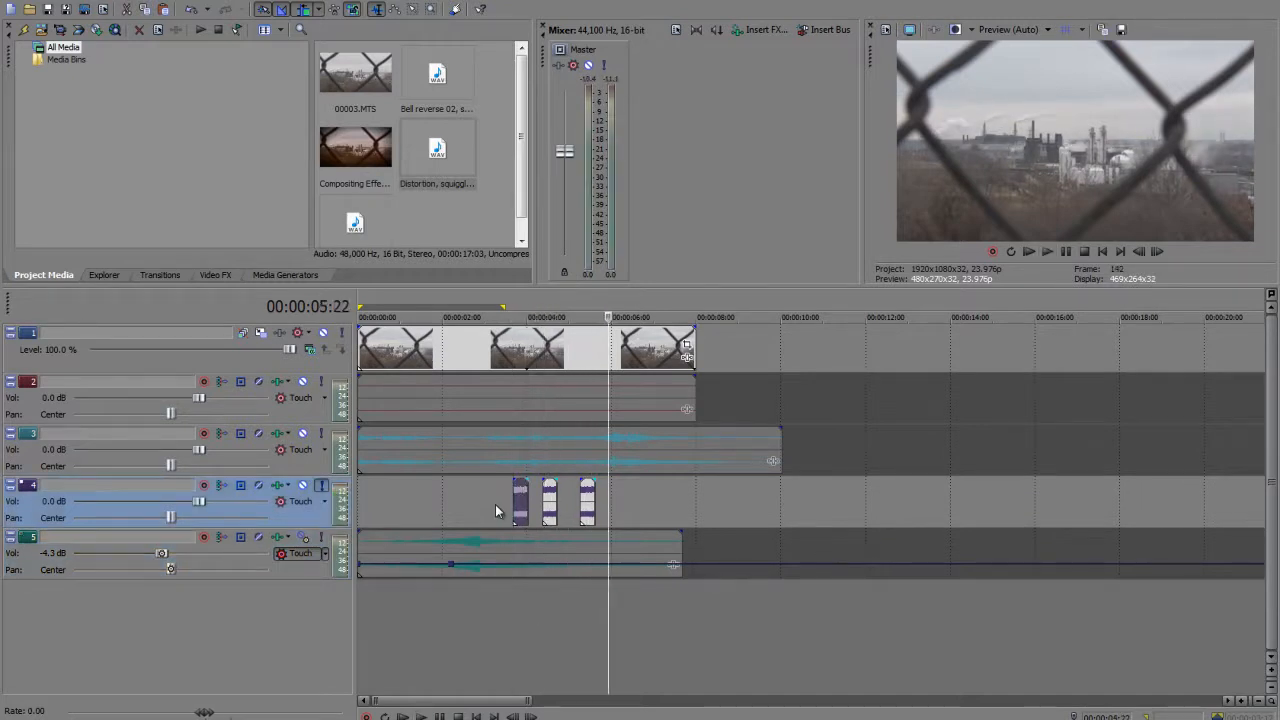
left_click(510, 611)
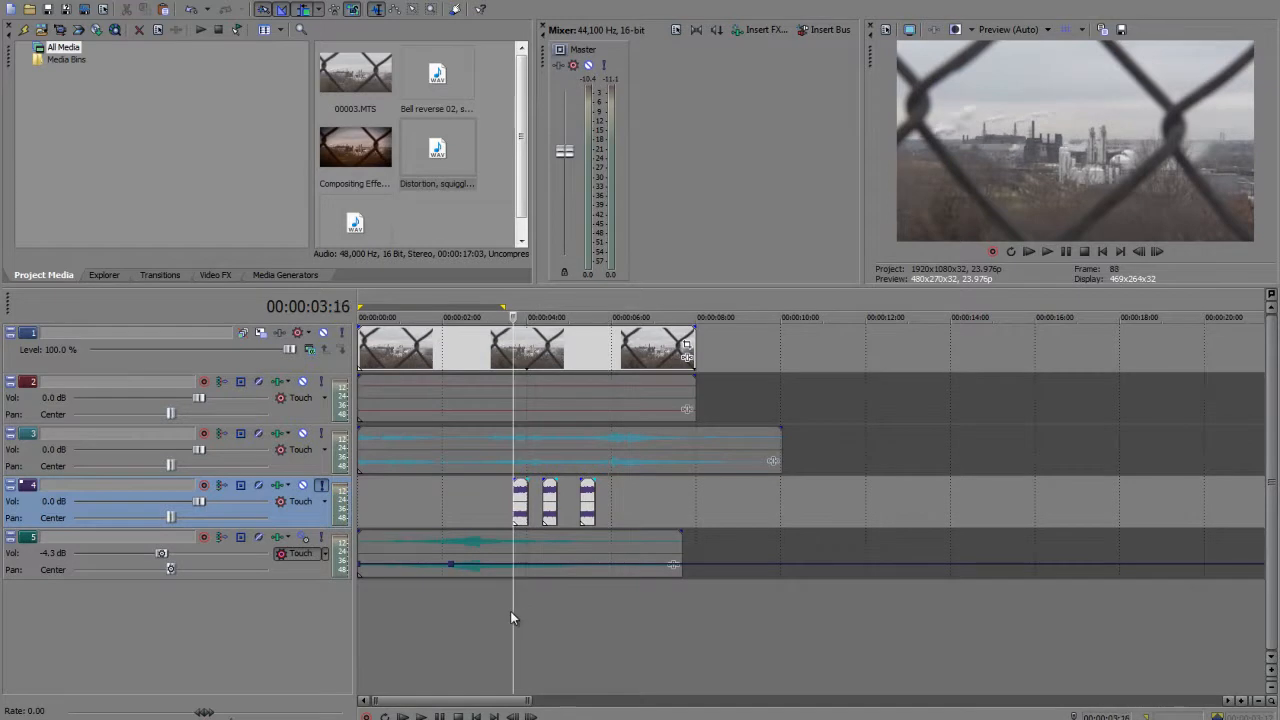
Step: Solo the third track instead of the fourth and play it back from near the start to check its peaks
left_click(323, 433)
left_click(405, 501)
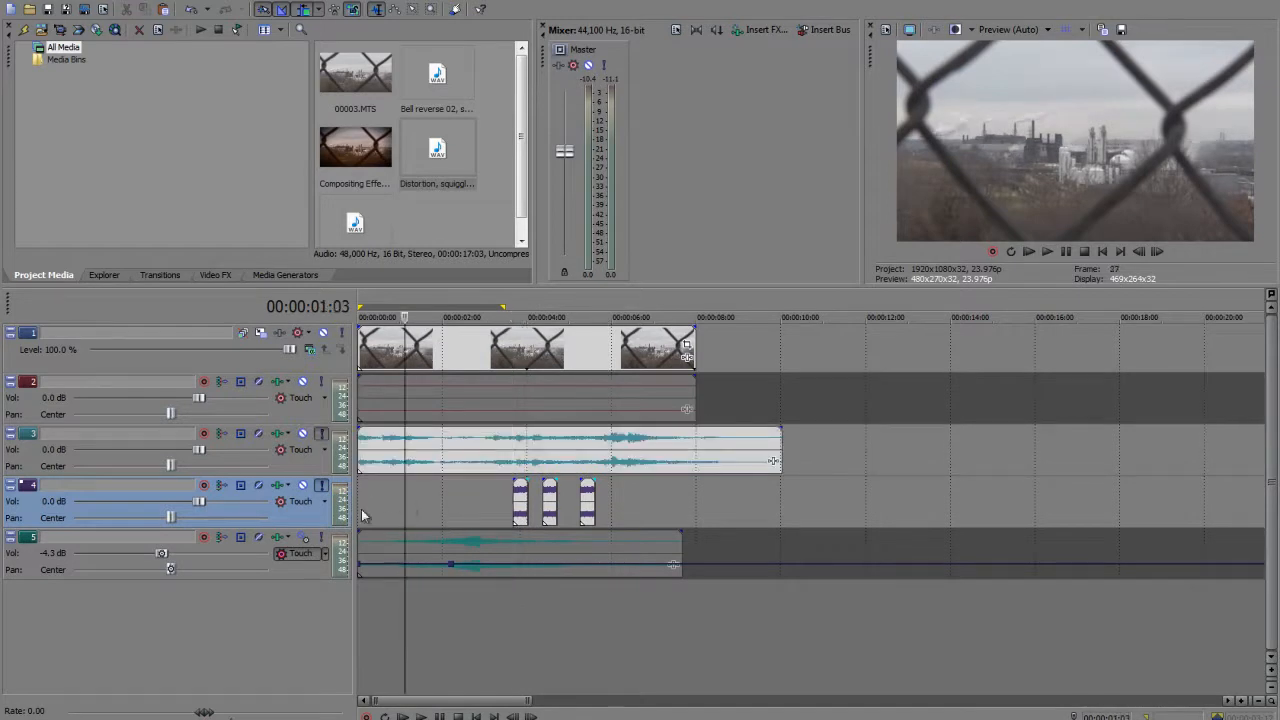
left_click(377, 515)
key("space")
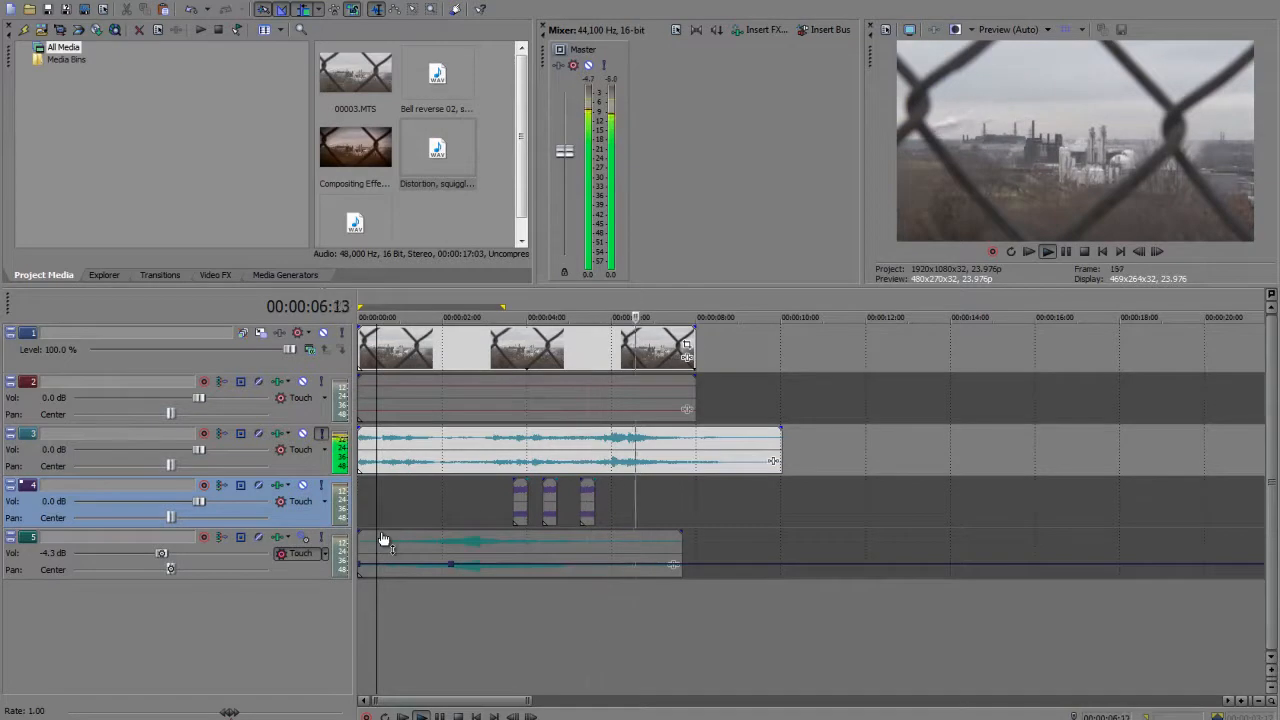
key("Return")
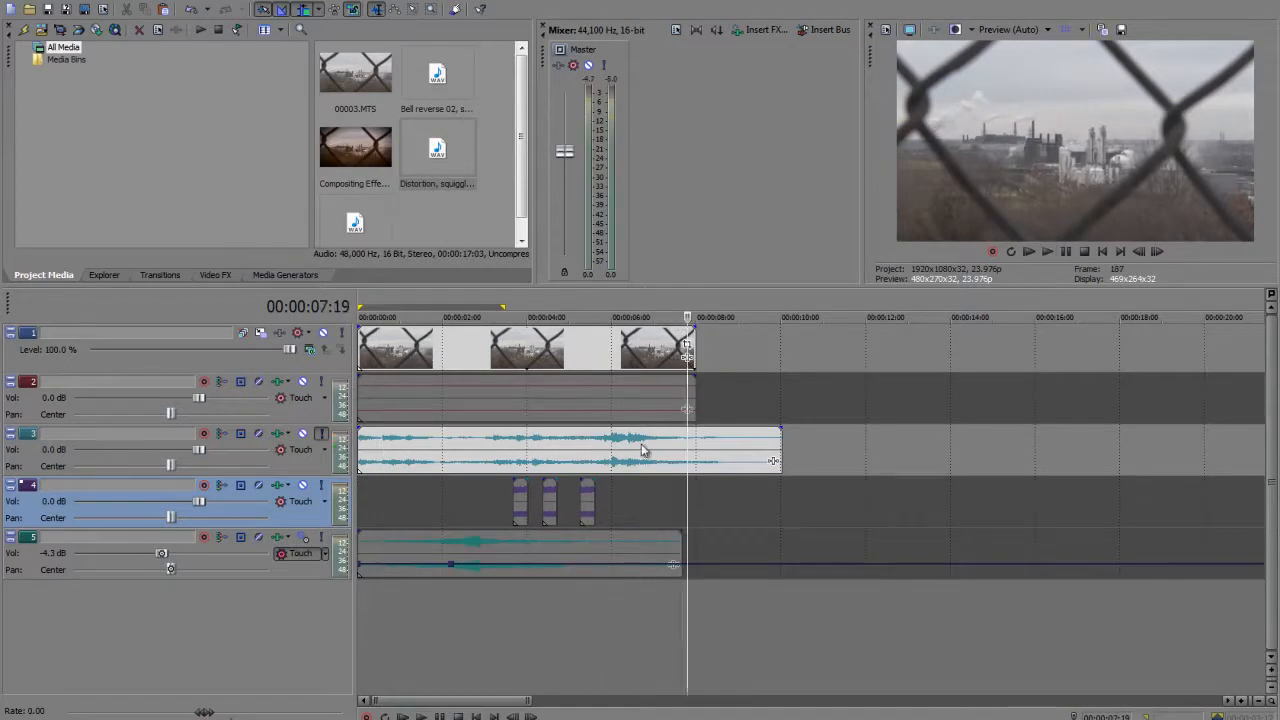
Step: Add a volume envelope with four points to the third track and lower it over the loud section between about 5.5 and 7.5 seconds
left_click(300, 449)
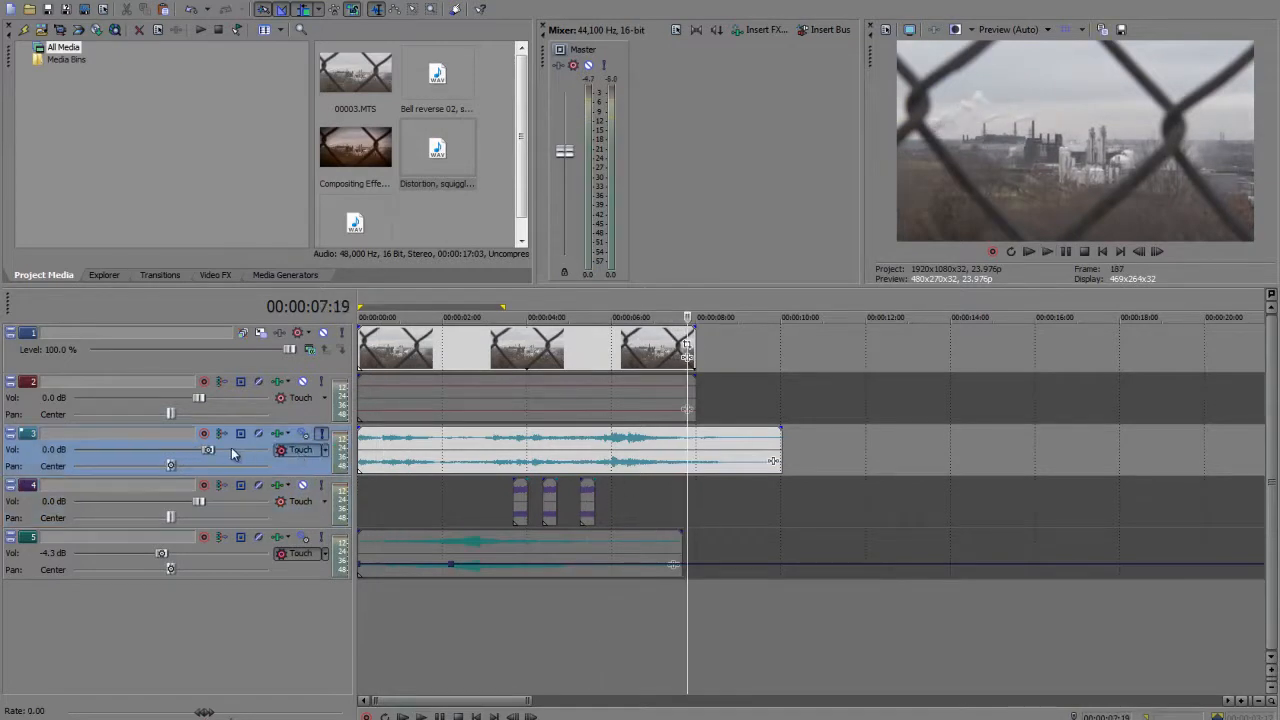
right_click(590, 456)
left_click(604, 456)
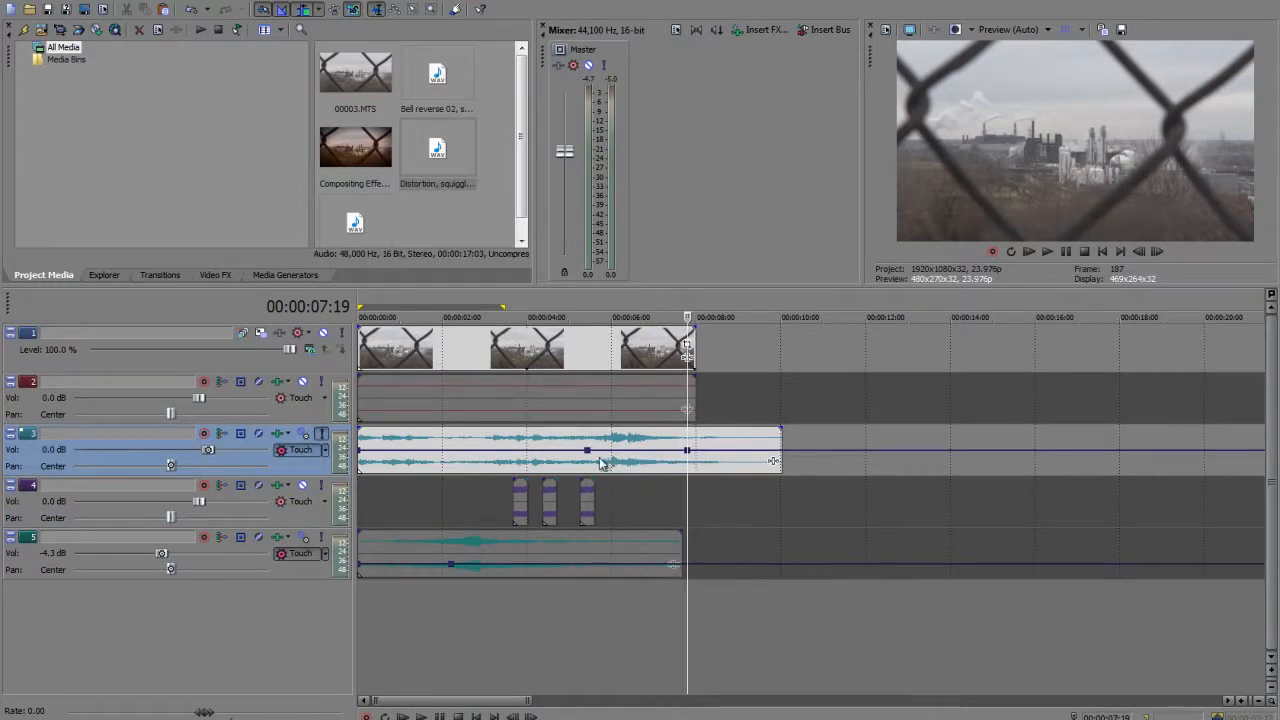
right_click(600, 458)
left_click(618, 460)
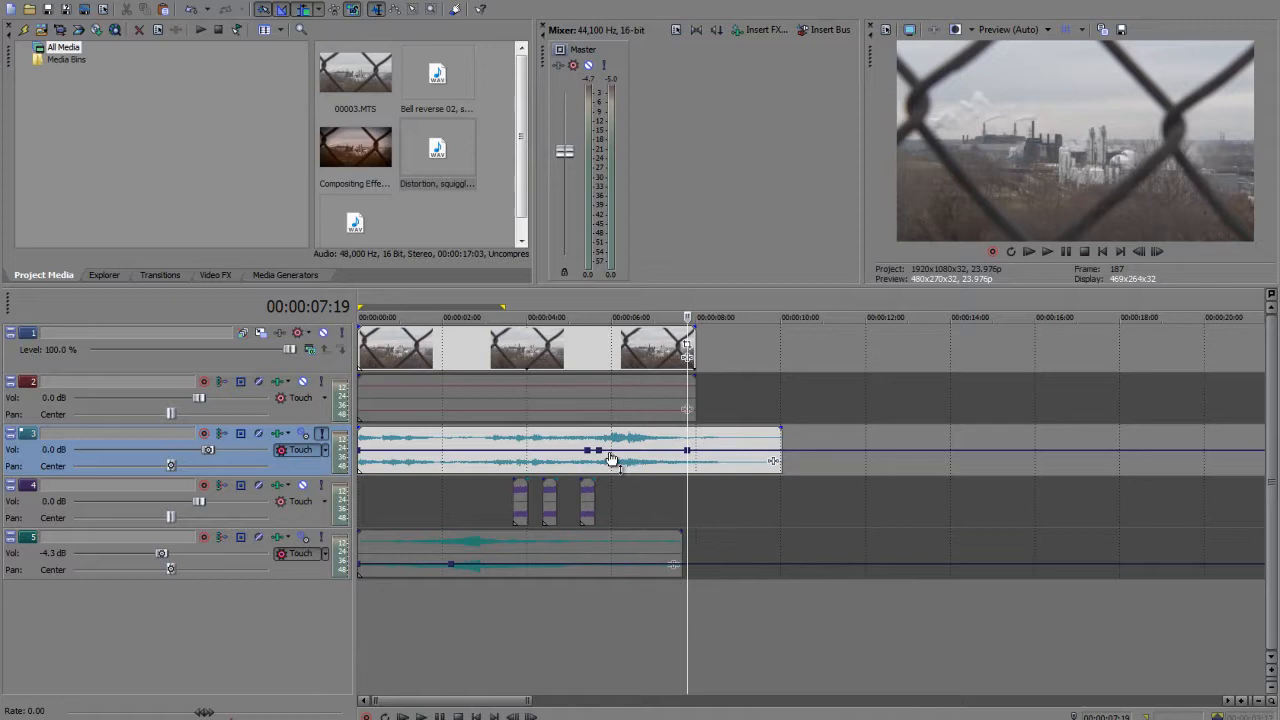
right_click(666, 456)
left_click(702, 455)
left_click_drag(628, 458, 631, 469)
Step: Play back the soloed third track from 00:00:05:00 and from about 2 seconds to check its level on the master meters
left_click(570, 461)
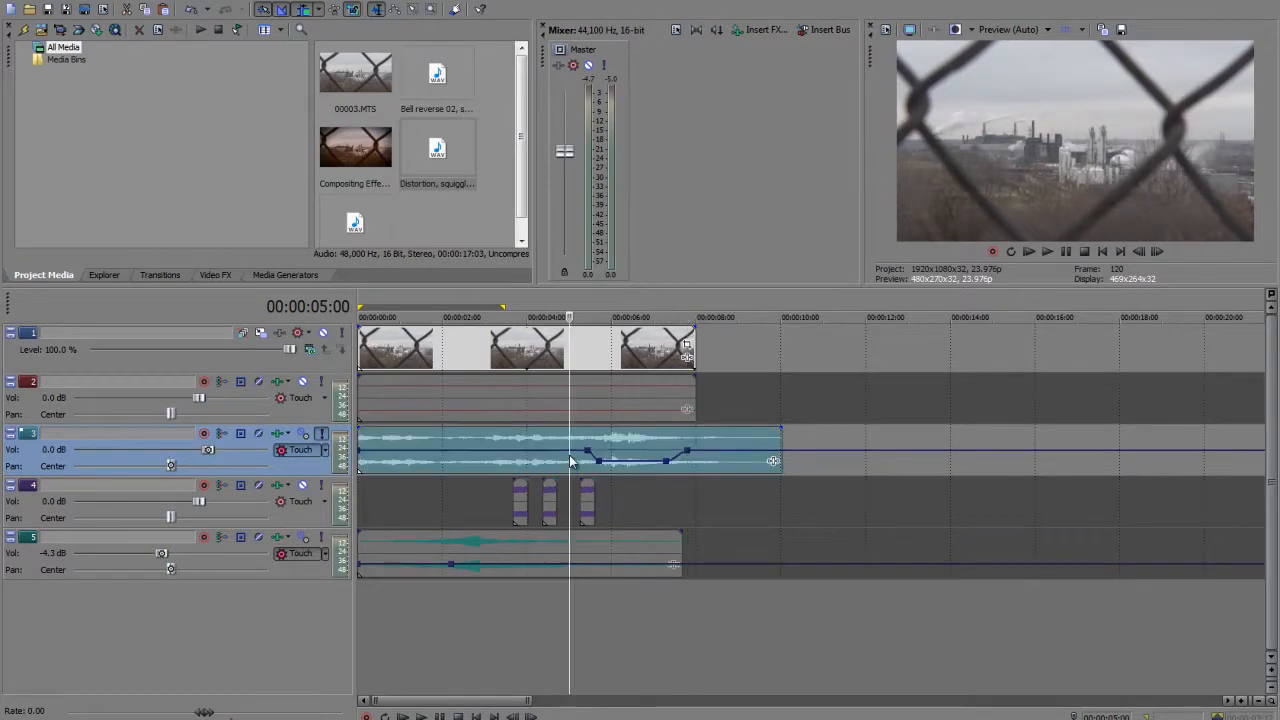
key("space")
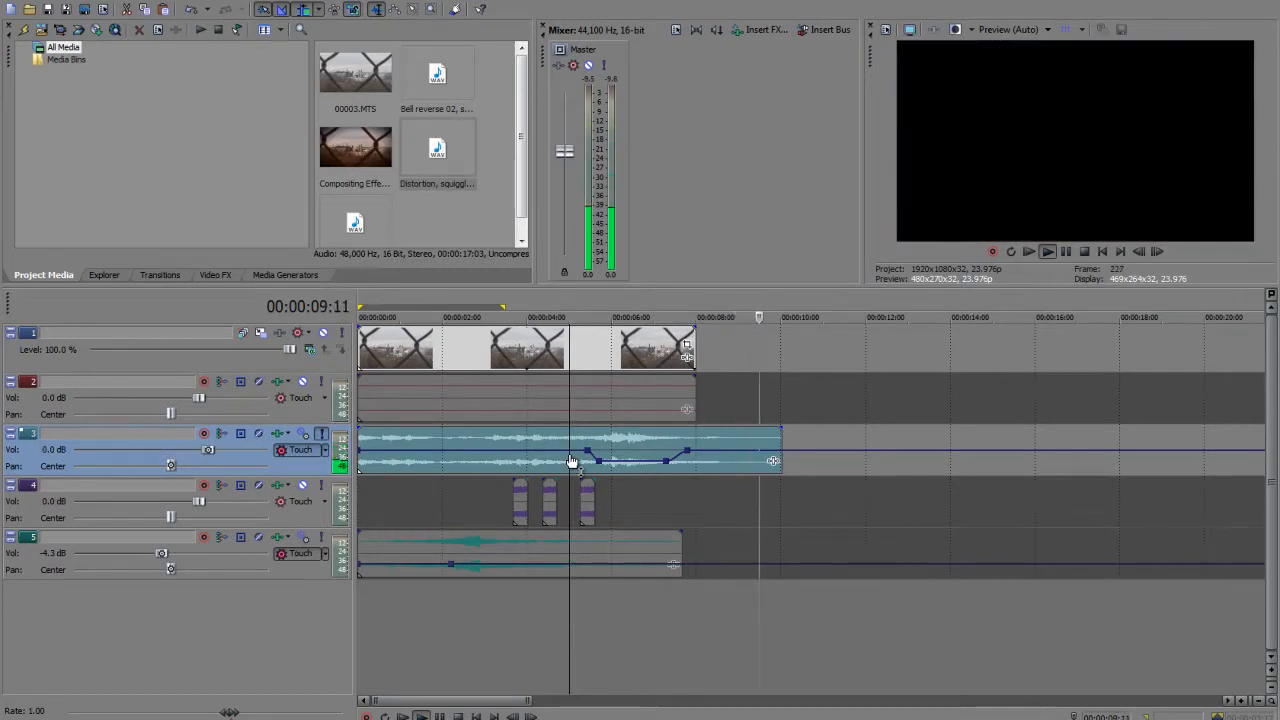
left_click(449, 503)
key("space")
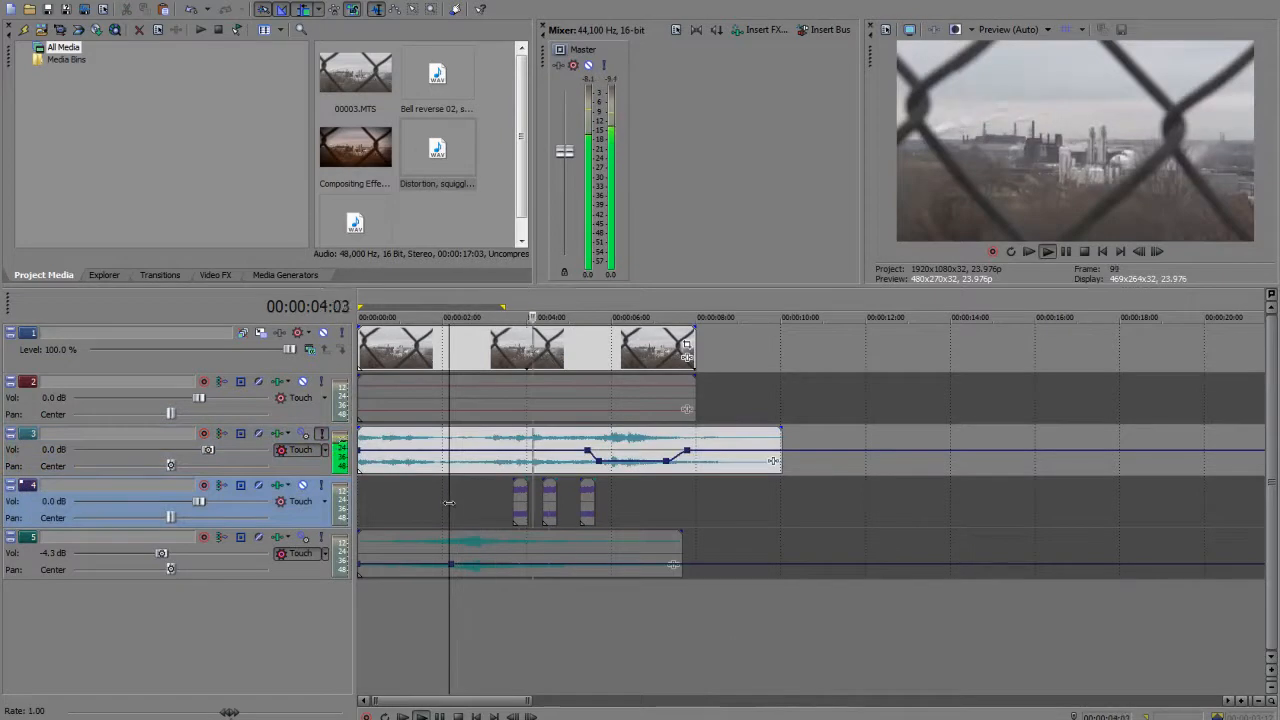
key("Return")
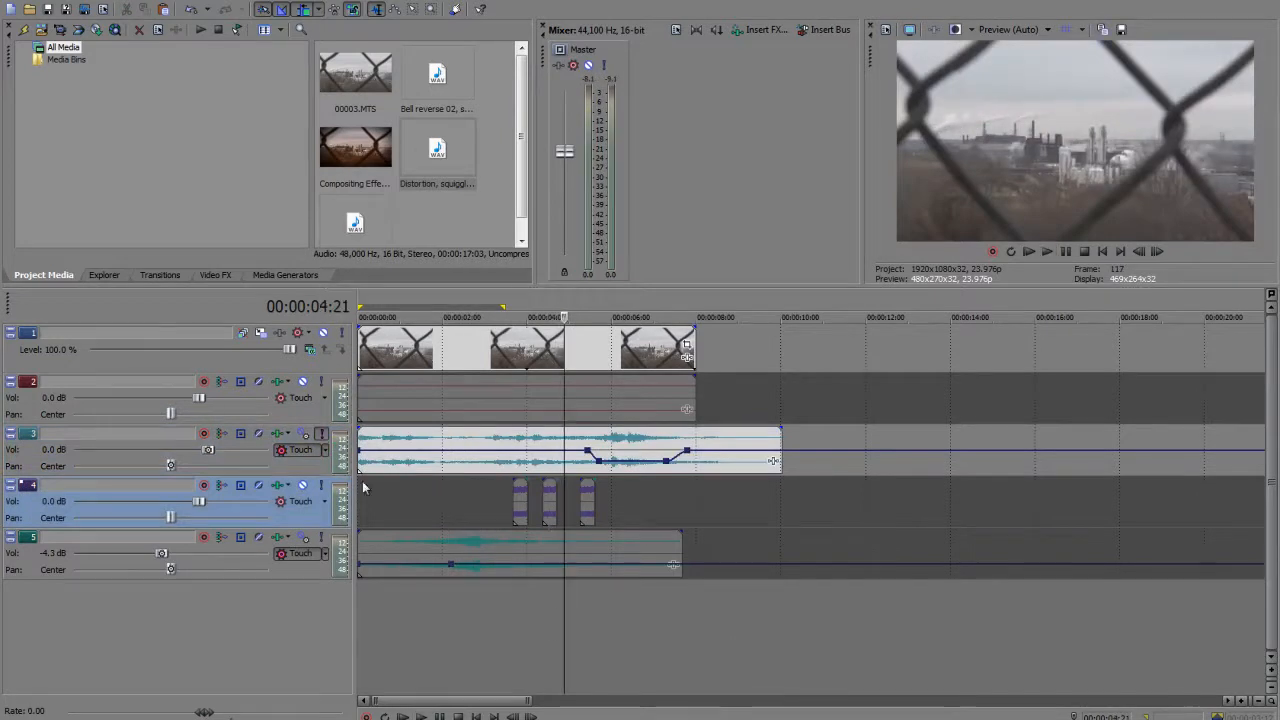
Step: Turn off soloing so all tracks are heard, and play back the full mix from 00:00:01:14
left_click(322, 435)
left_click(322, 539)
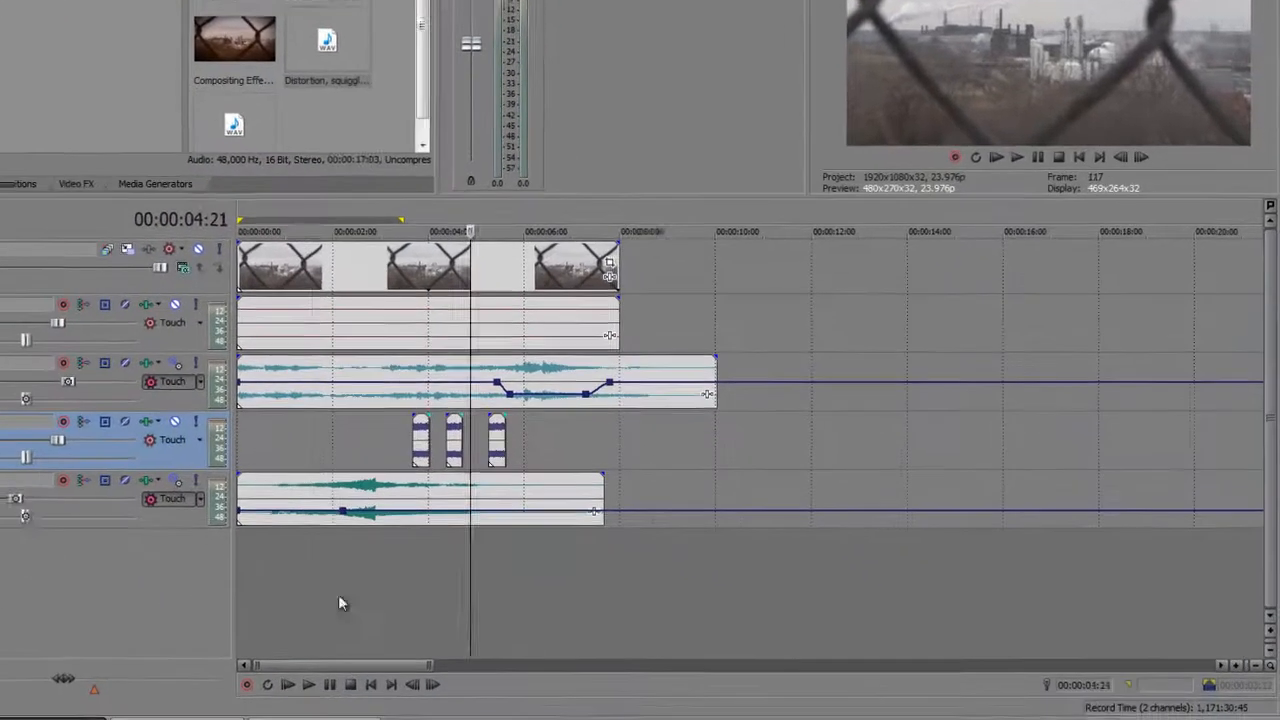
left_click(425, 657)
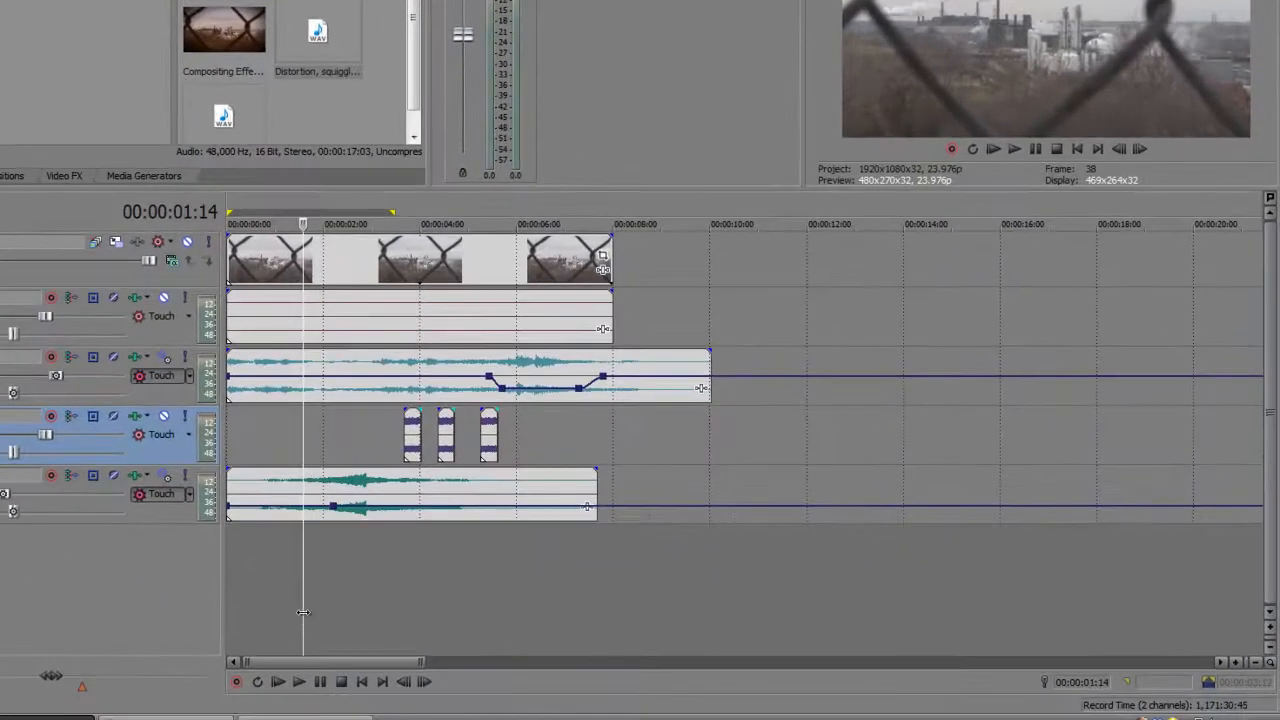
key("space")
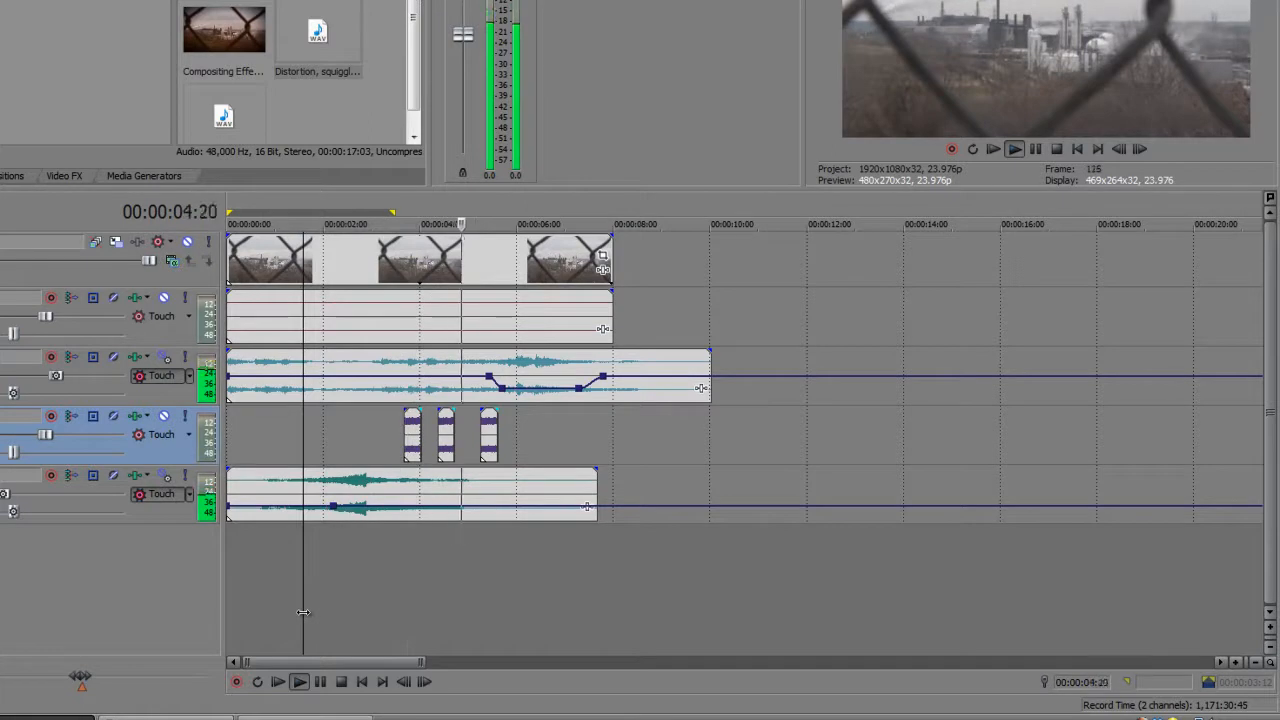
key("Return")
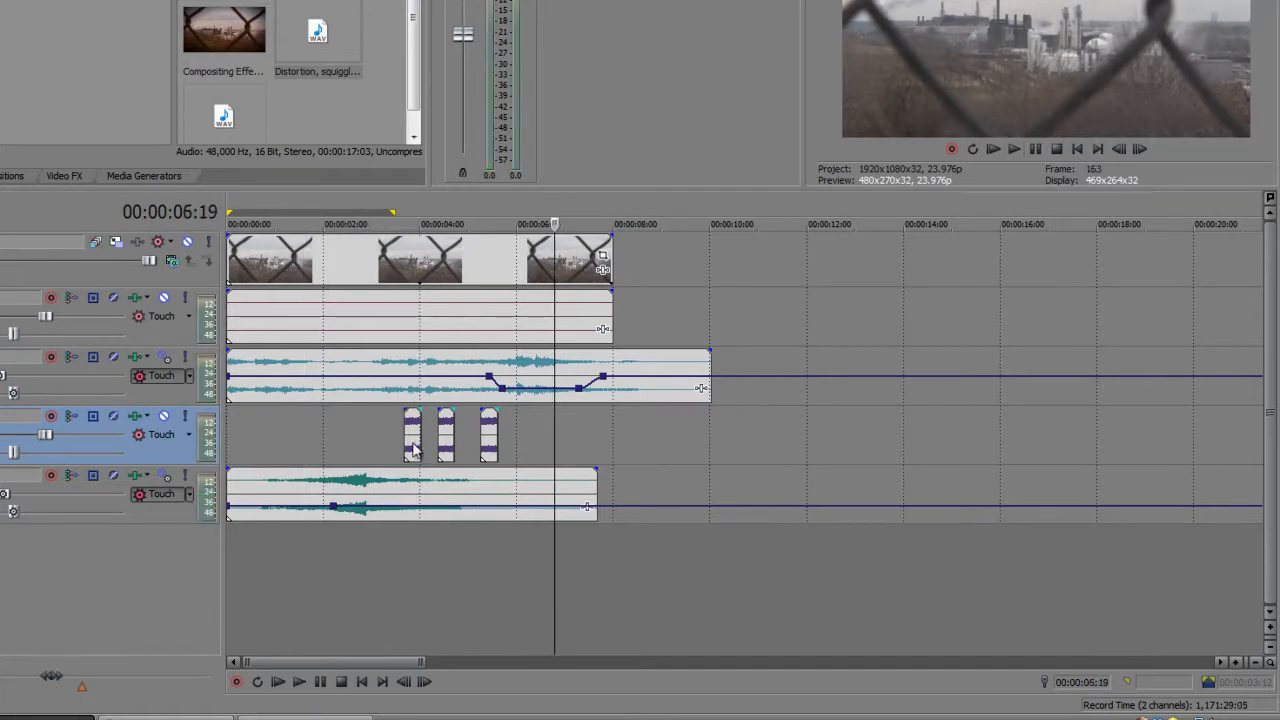
Step: Add a volume envelope to the fourth track and lower it over the first short clip, using a time selection from 00:00:03:16 to 00:00:04:01
left_click(160, 438)
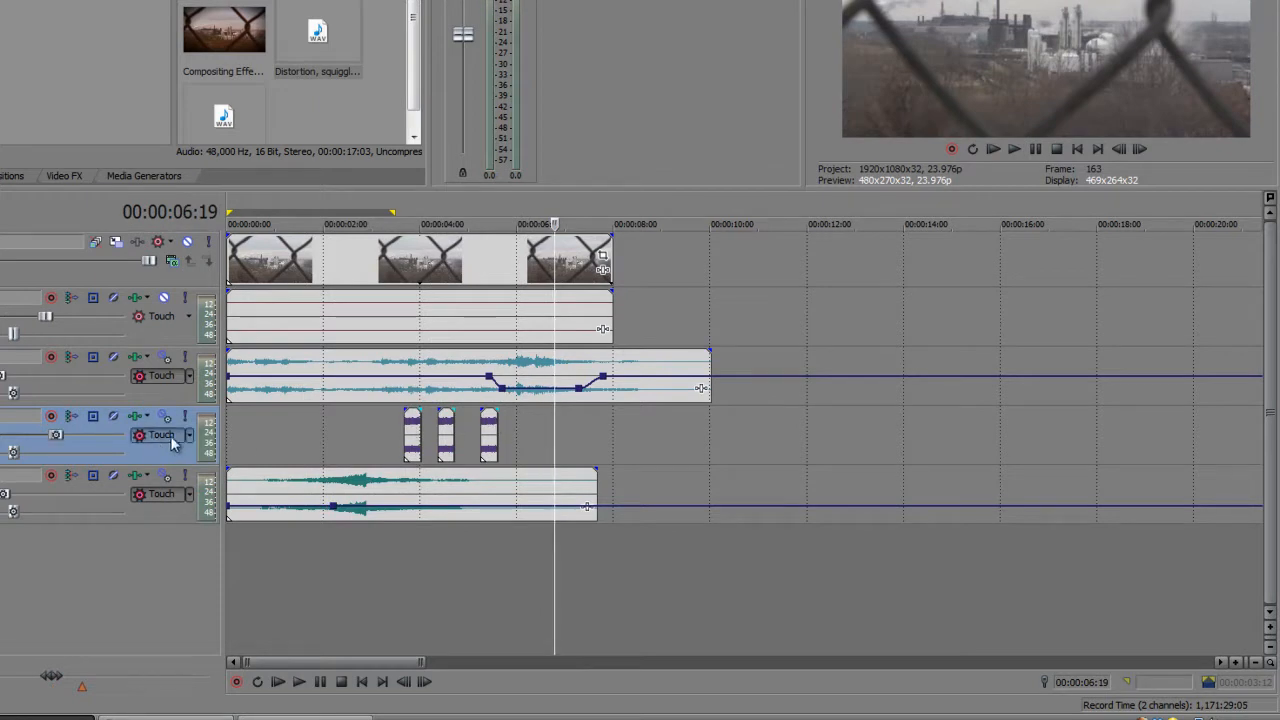
left_click(1237, 662)
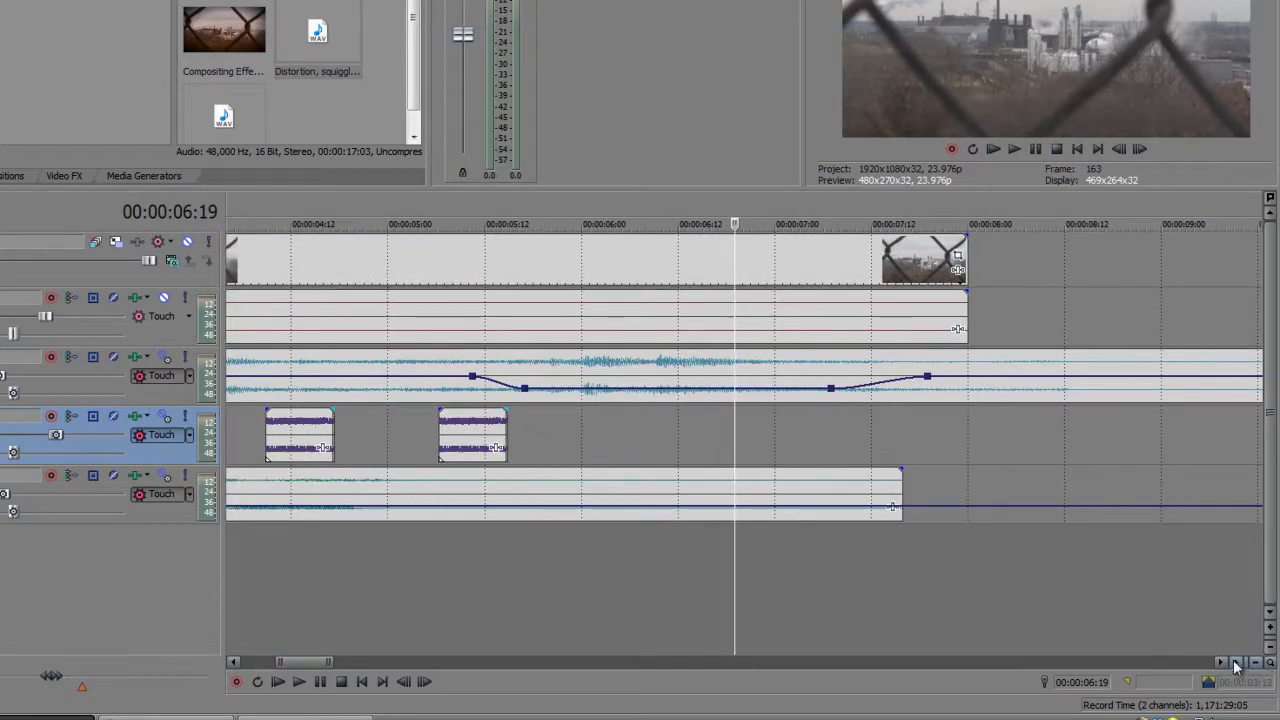
left_click(1255, 664)
left_click(1238, 662)
left_click(1255, 662)
left_click(1238, 662)
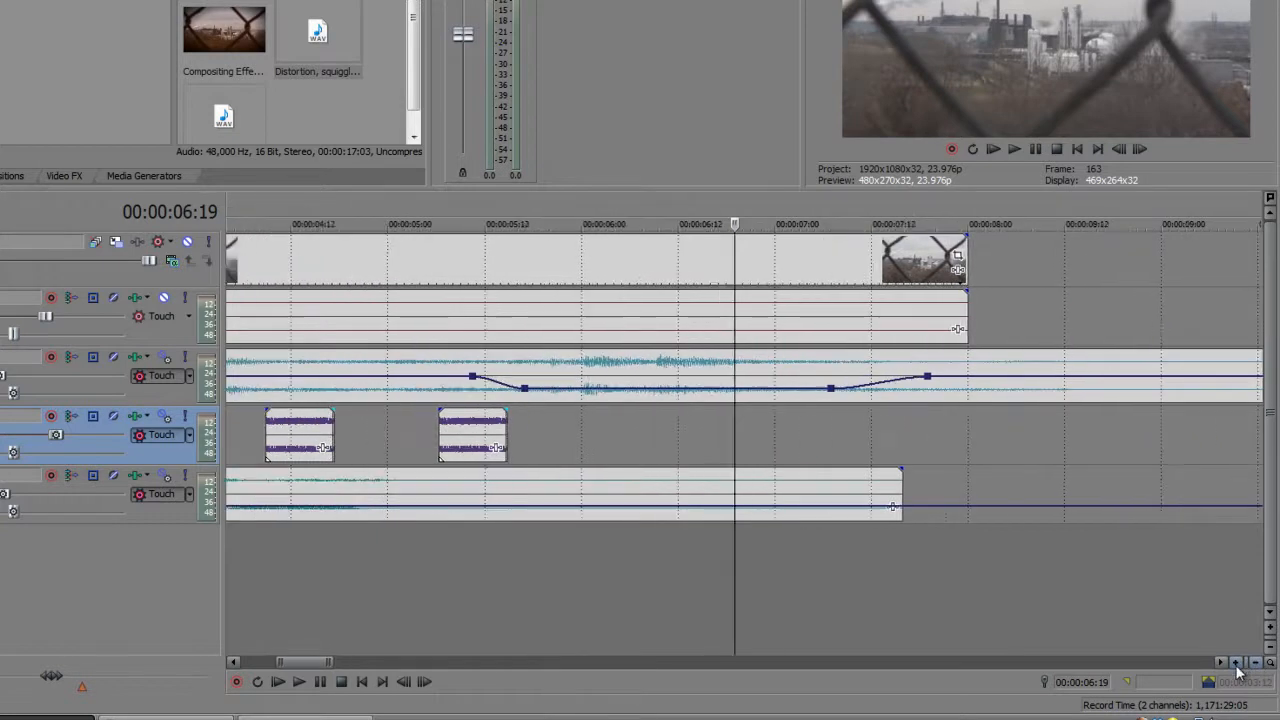
left_click(1255, 662)
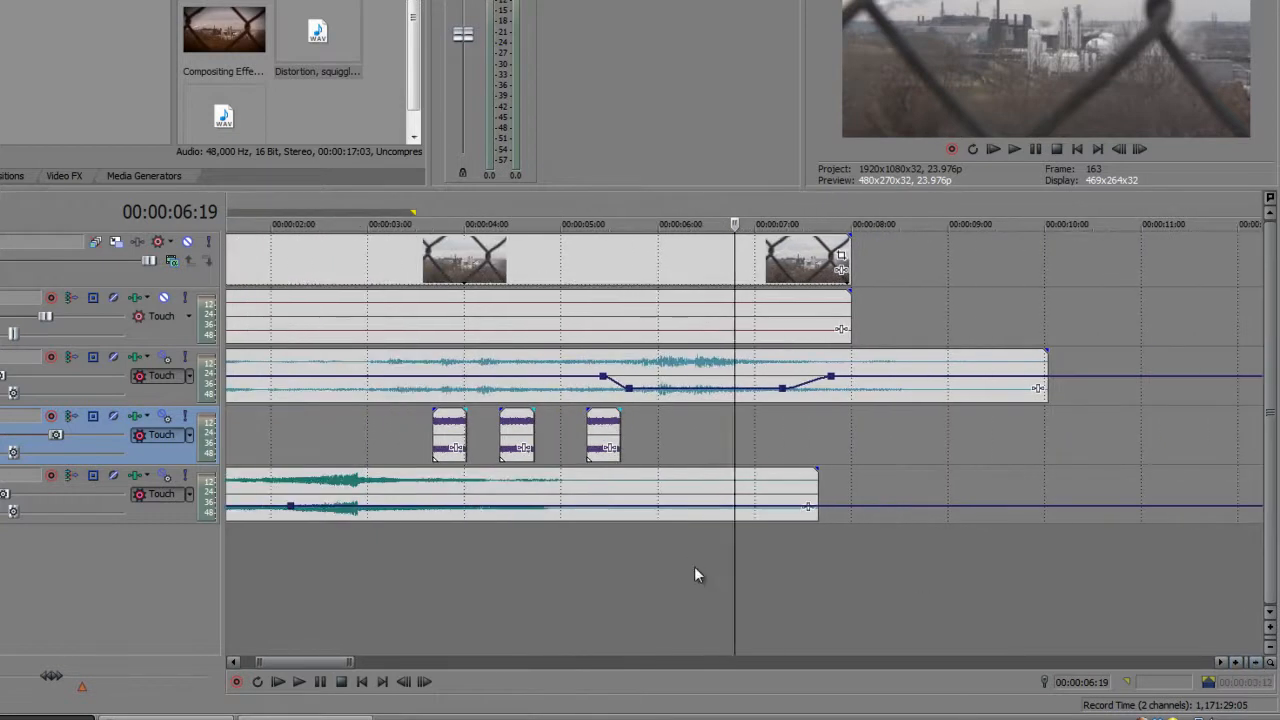
left_click(643, 580)
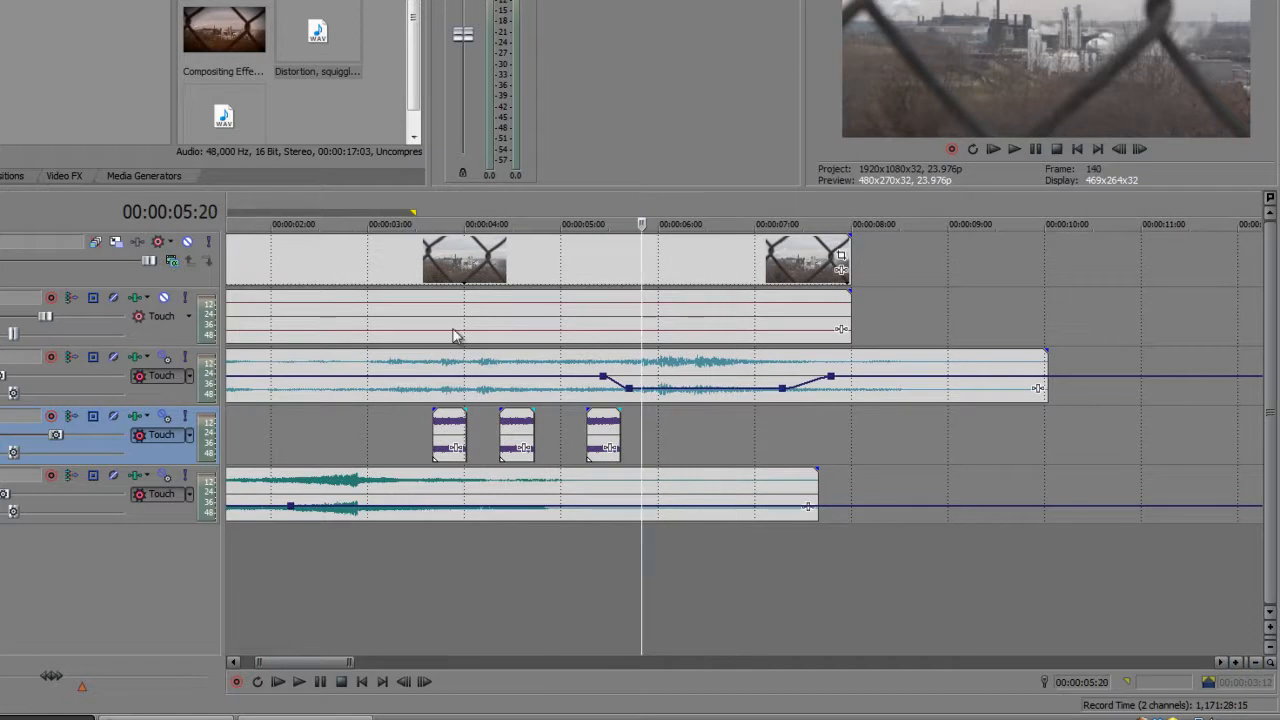
left_click(434, 206)
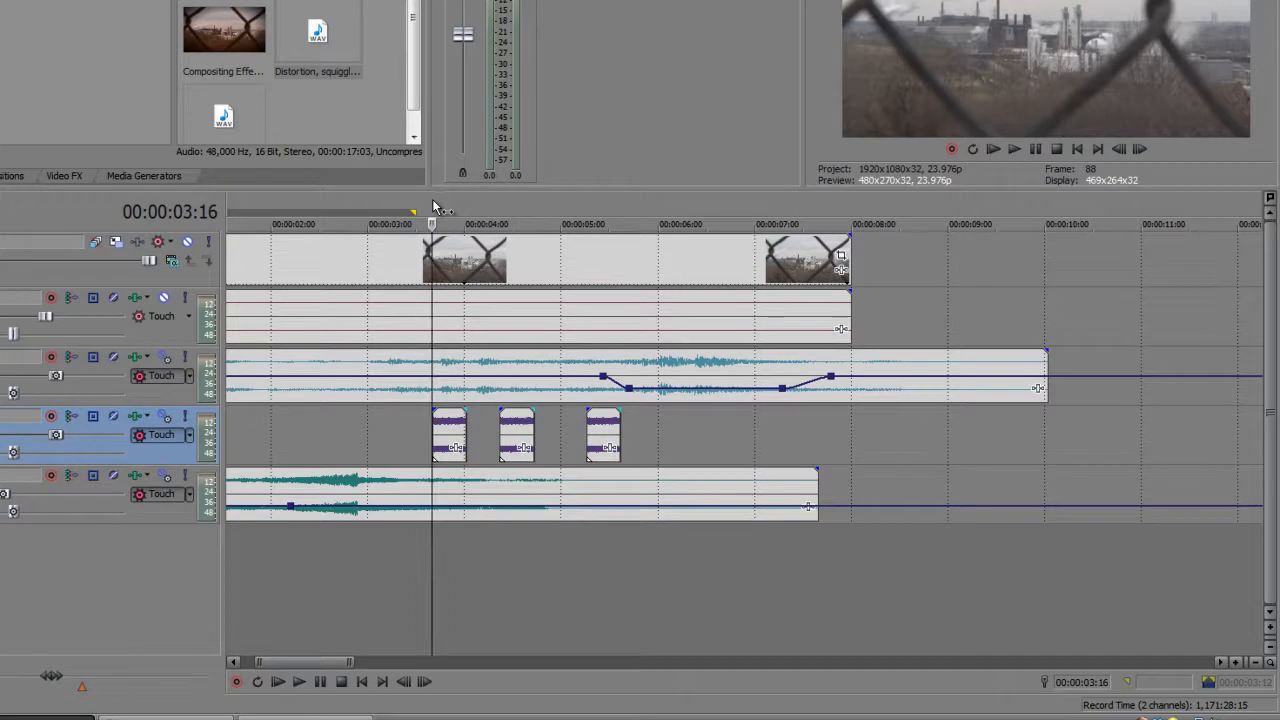
left_click_drag(432, 205, 465, 203)
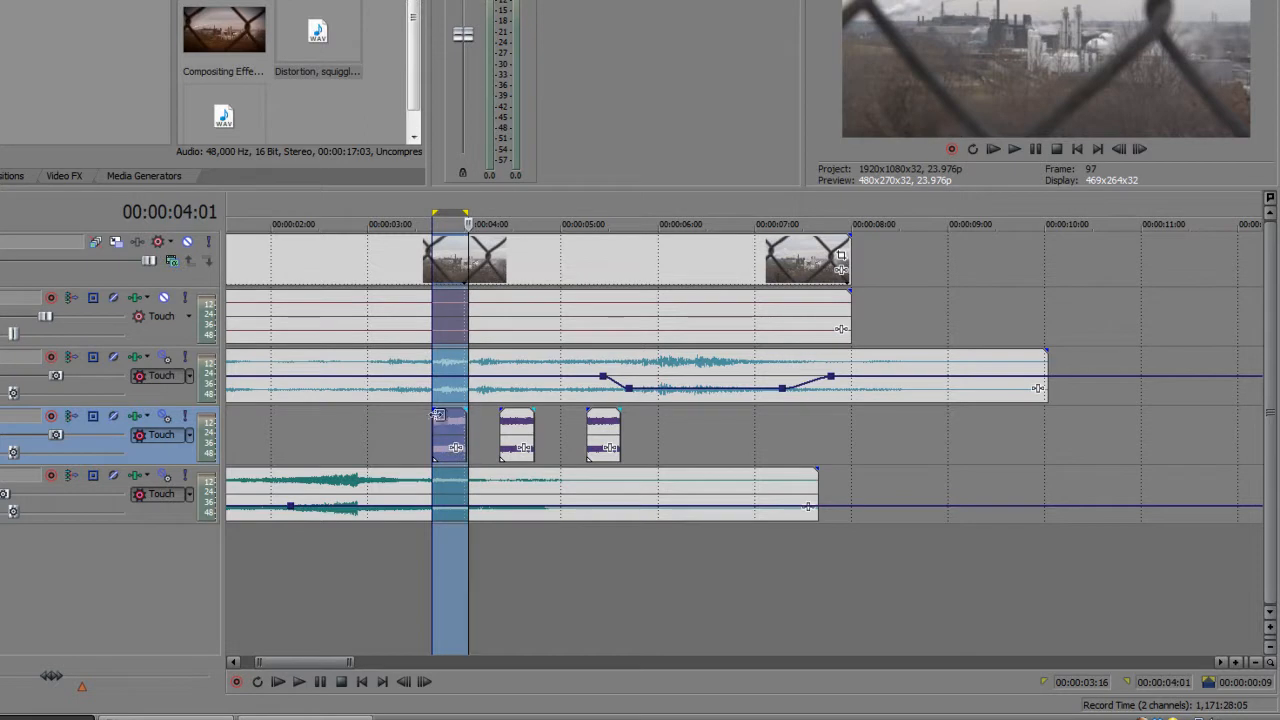
key("v")
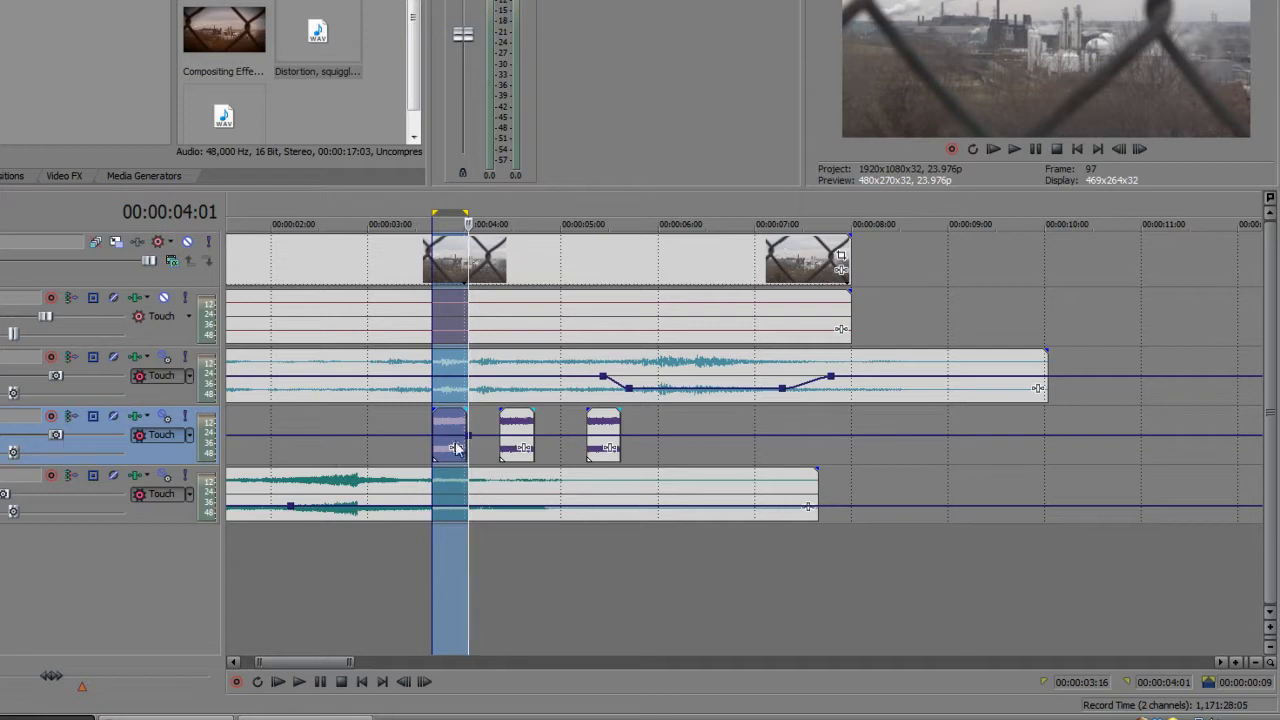
left_click_drag(447, 435, 449, 450)
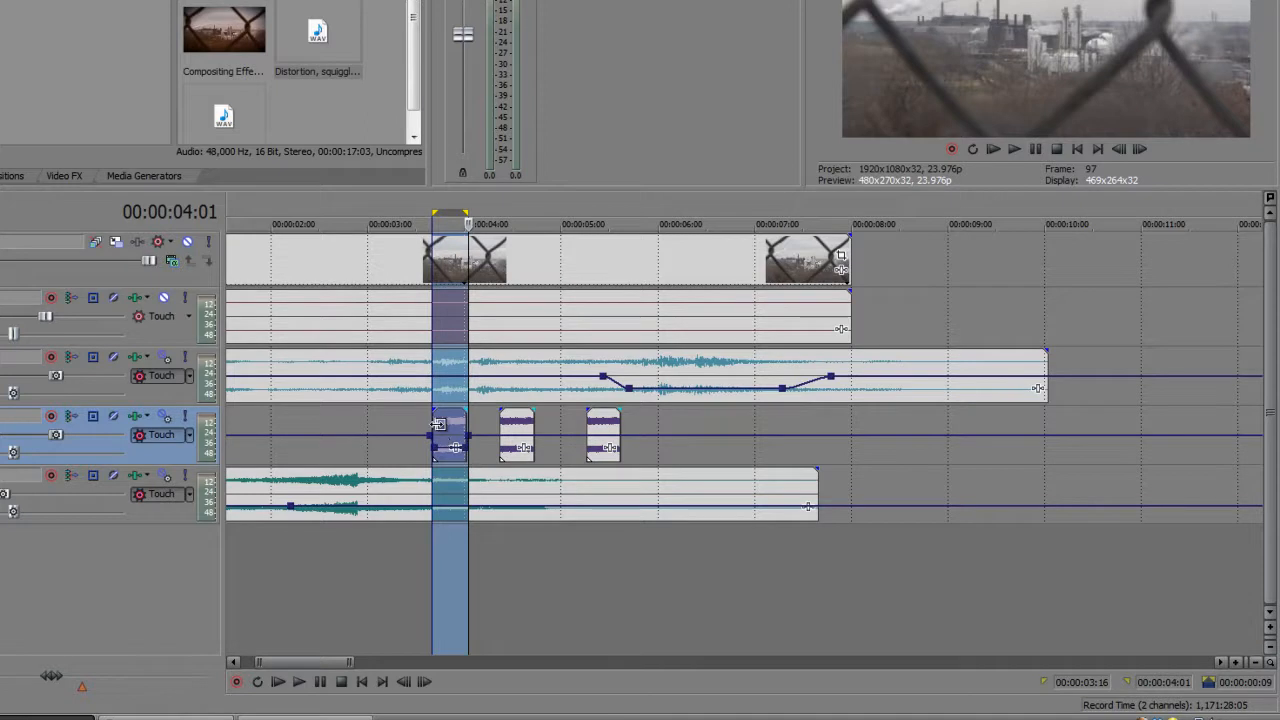
left_click(434, 421)
Step: Play back the mix from just before the fourth track's first short clip, lowering that clip's envelope section slightly between playbacks
left_click(397, 428)
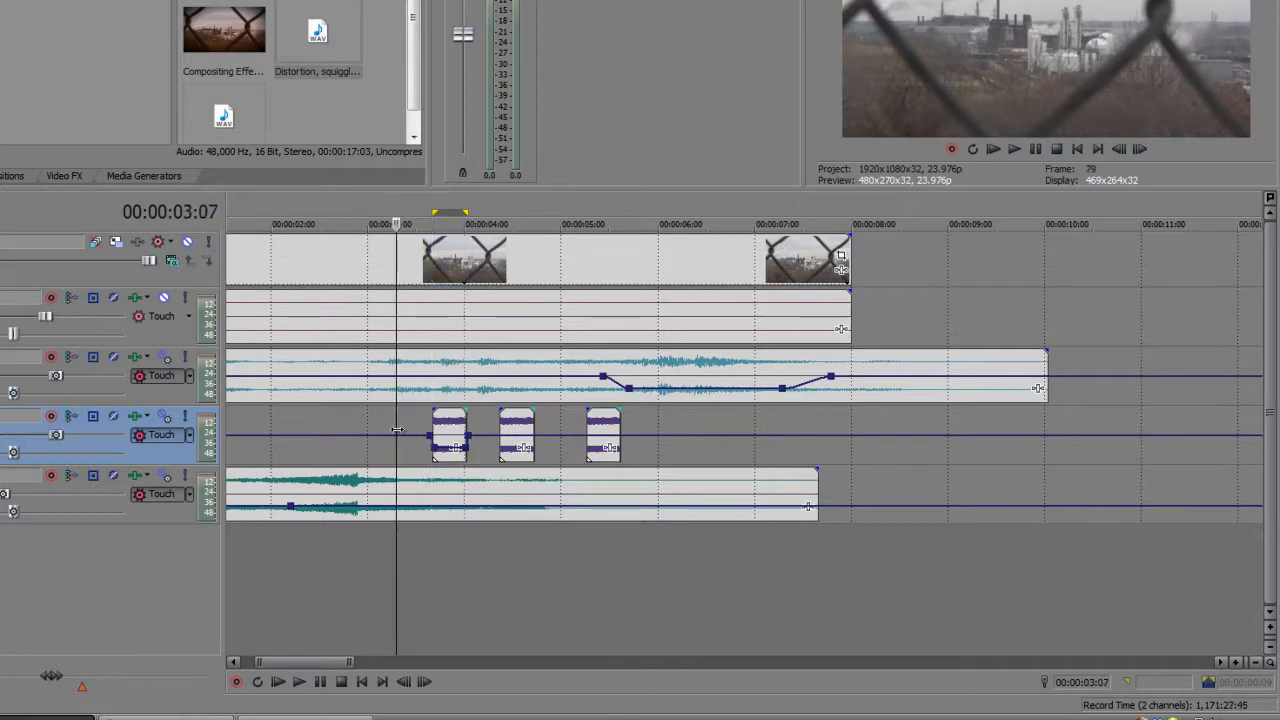
key("space")
key("Return")
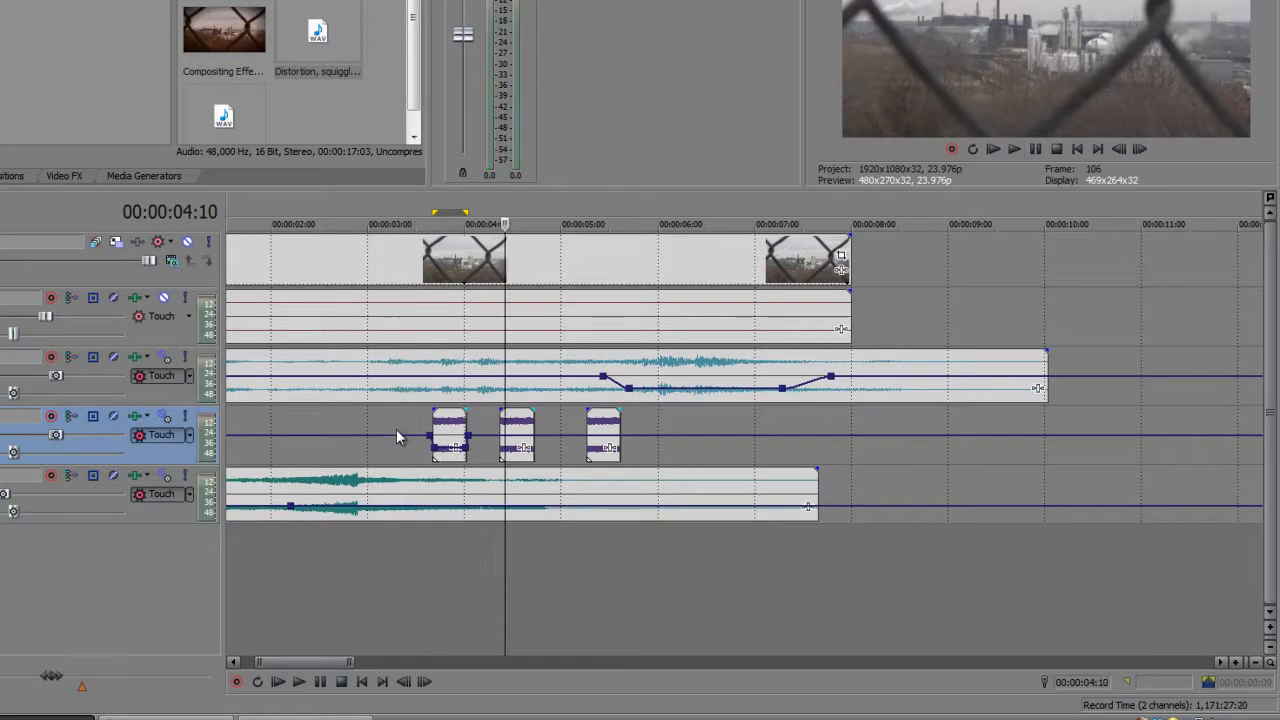
left_click(414, 420)
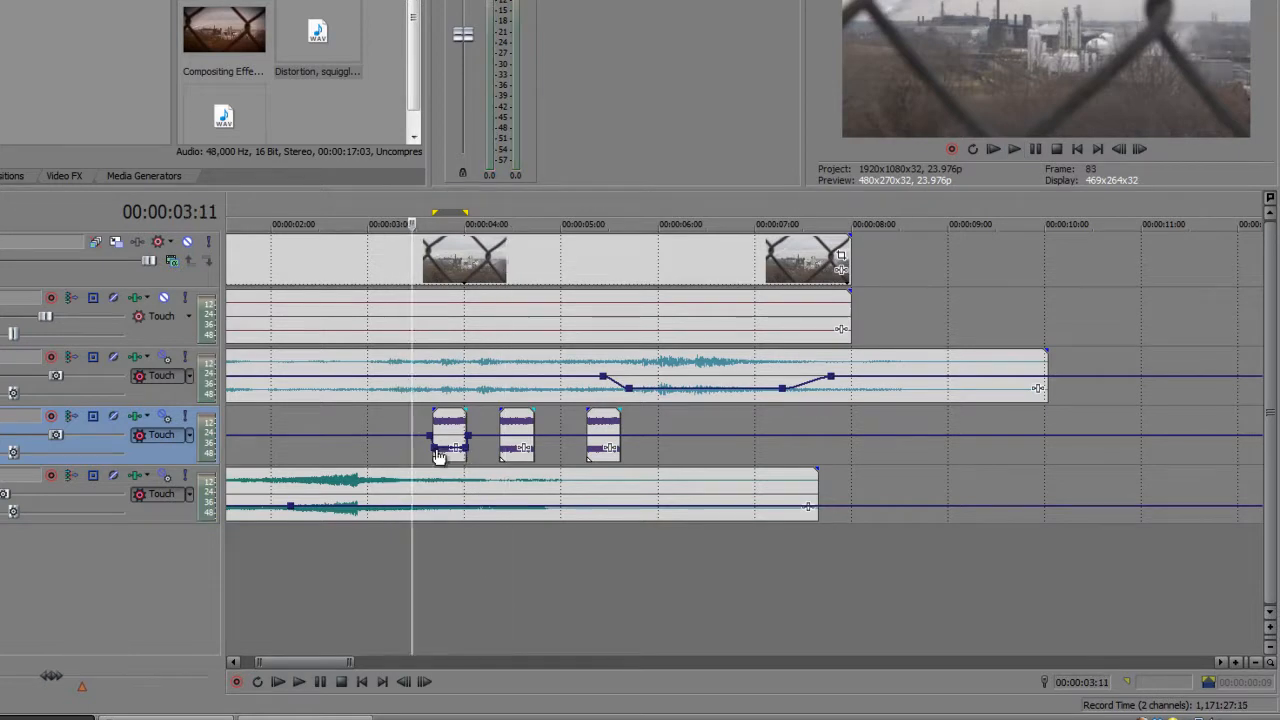
key("space")
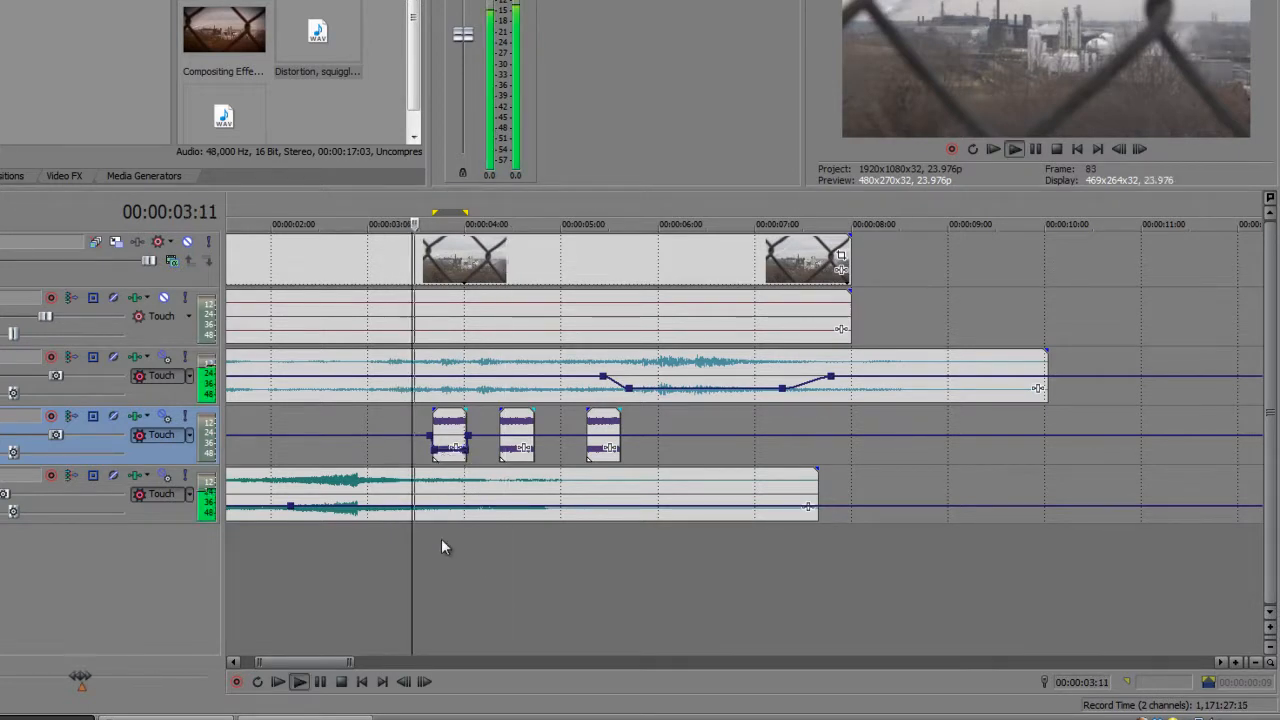
left_click(441, 549)
key("Return")
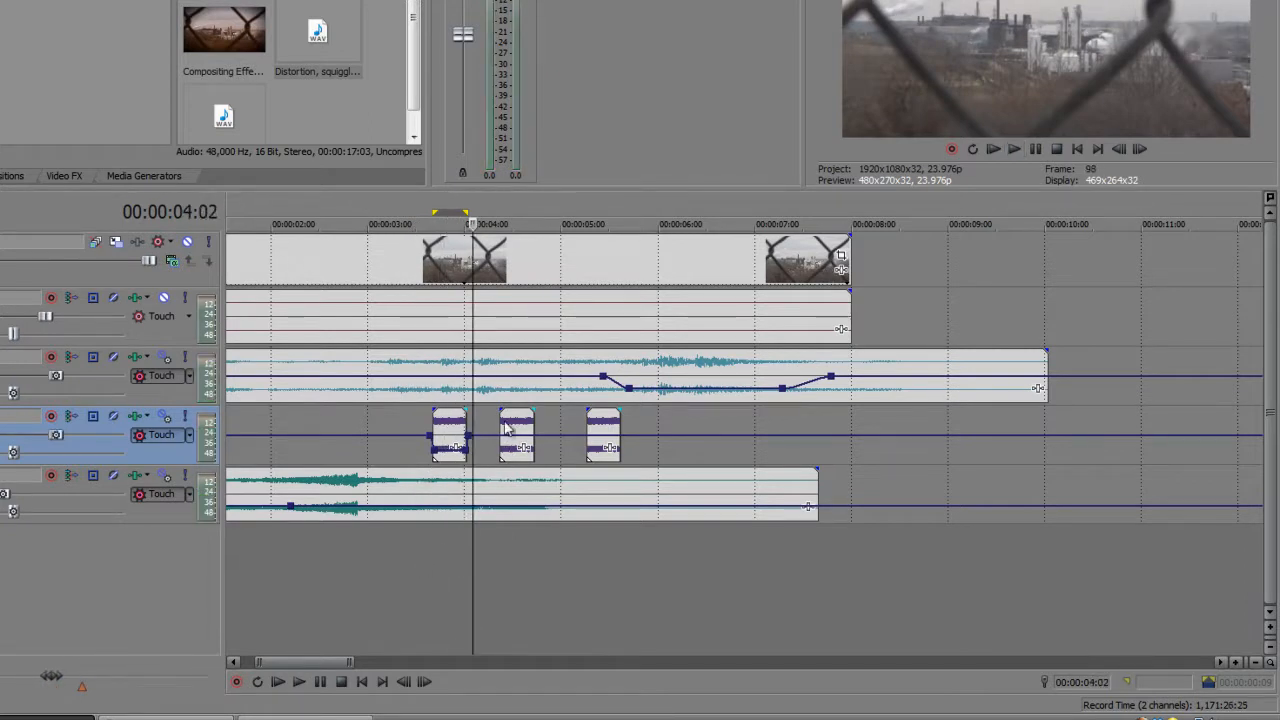
Step: Select the range from 00:00:04:09 to 00:00:04:17 and lower the fourth track's volume envelope over the second short clip
left_click_drag(506, 212, 531, 204)
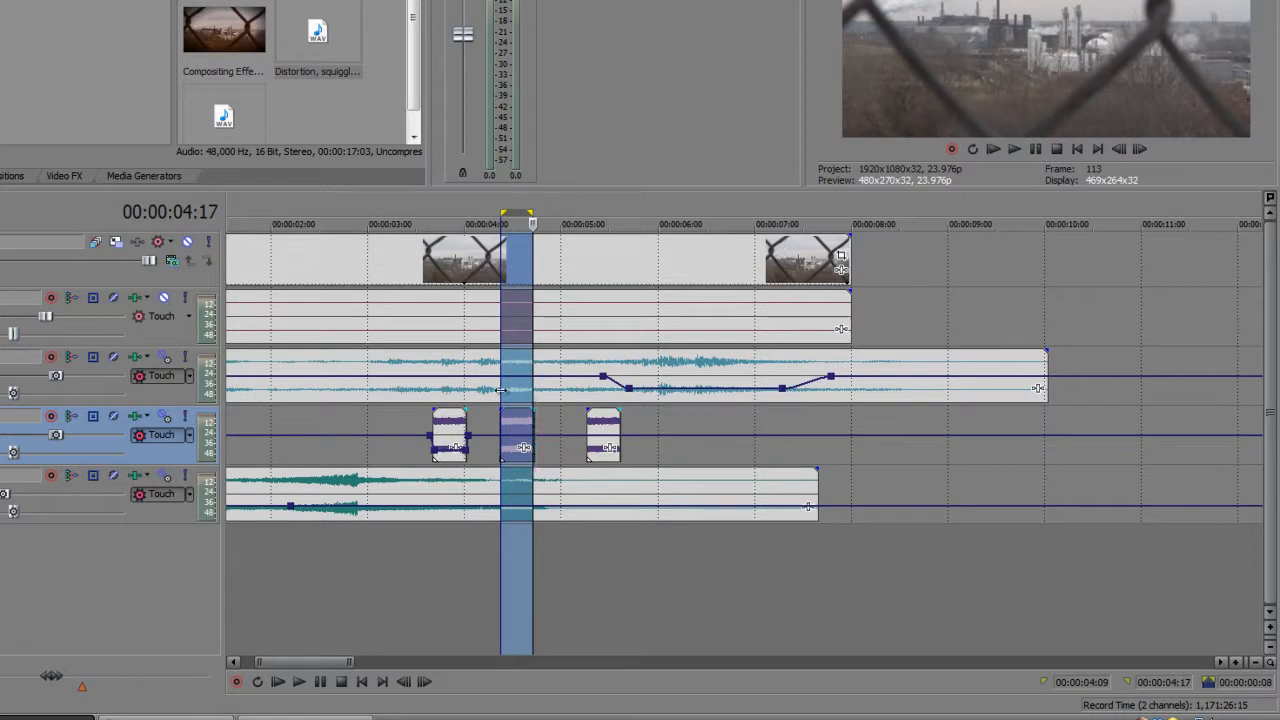
left_click_drag(514, 436, 519, 454)
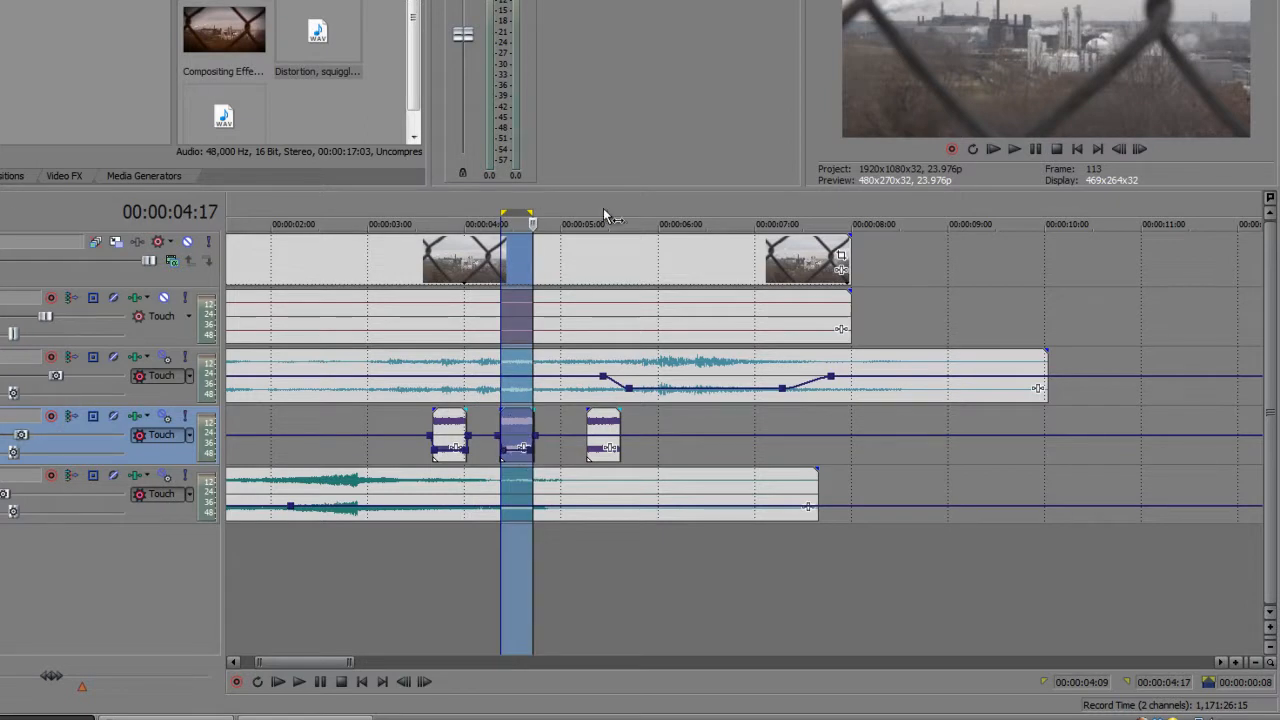
Step: Select the range from 00:00:05:06 to 00:00:05:15 and lower the fourth track's volume envelope over the third short clip
left_click_drag(586, 214, 620, 212)
left_click_drag(600, 437, 603, 460)
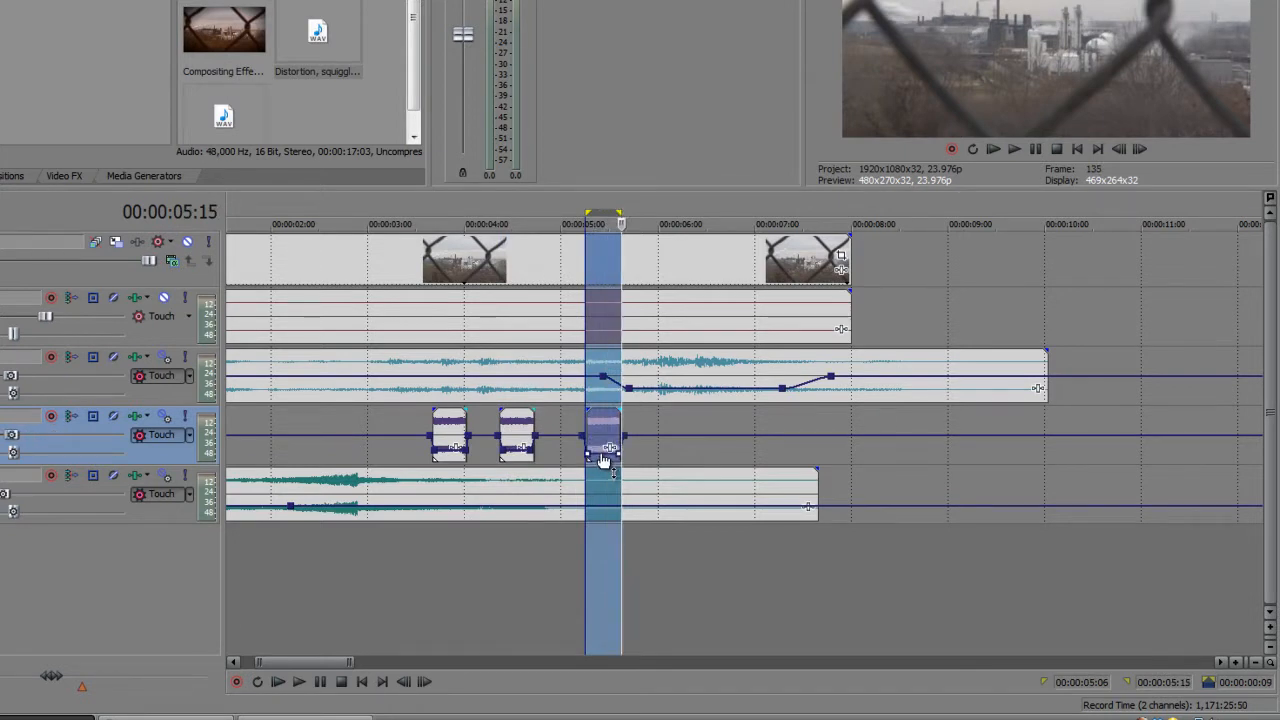
left_click(441, 597)
Step: Play back the full mix from the start of the timeline past the end of the video clip
left_click(309, 595)
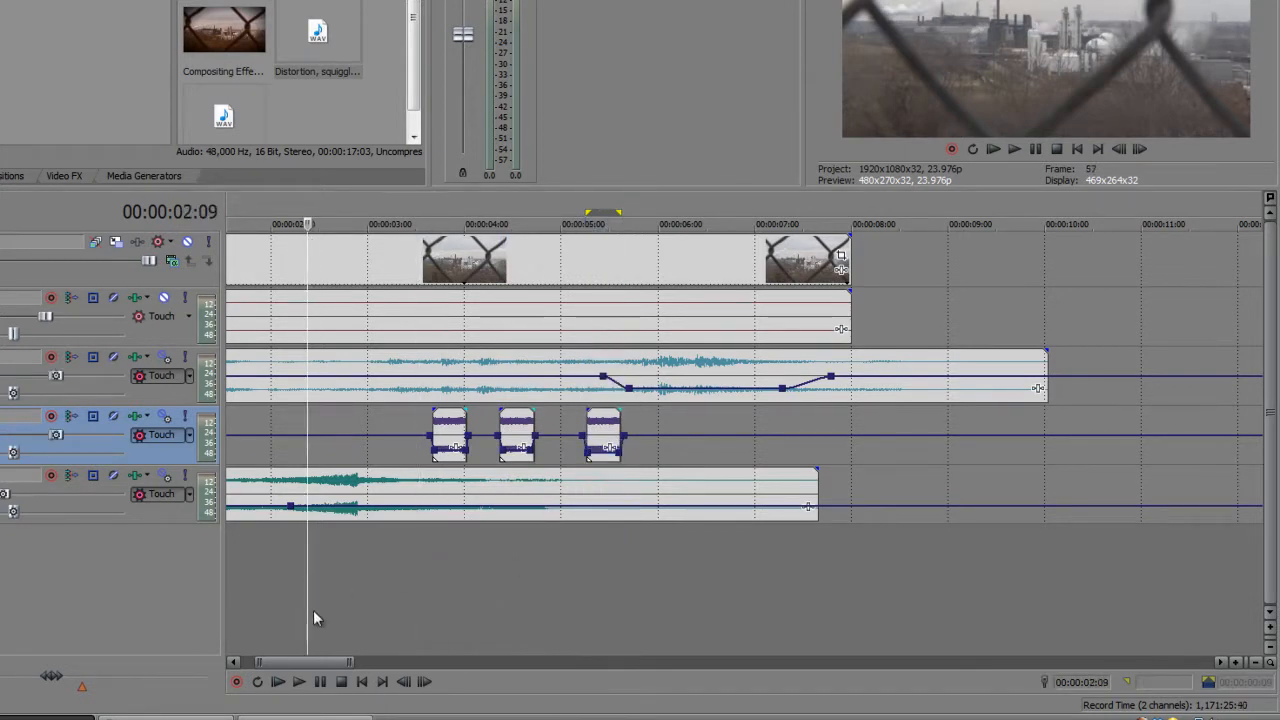
left_click(362, 681)
key("space")
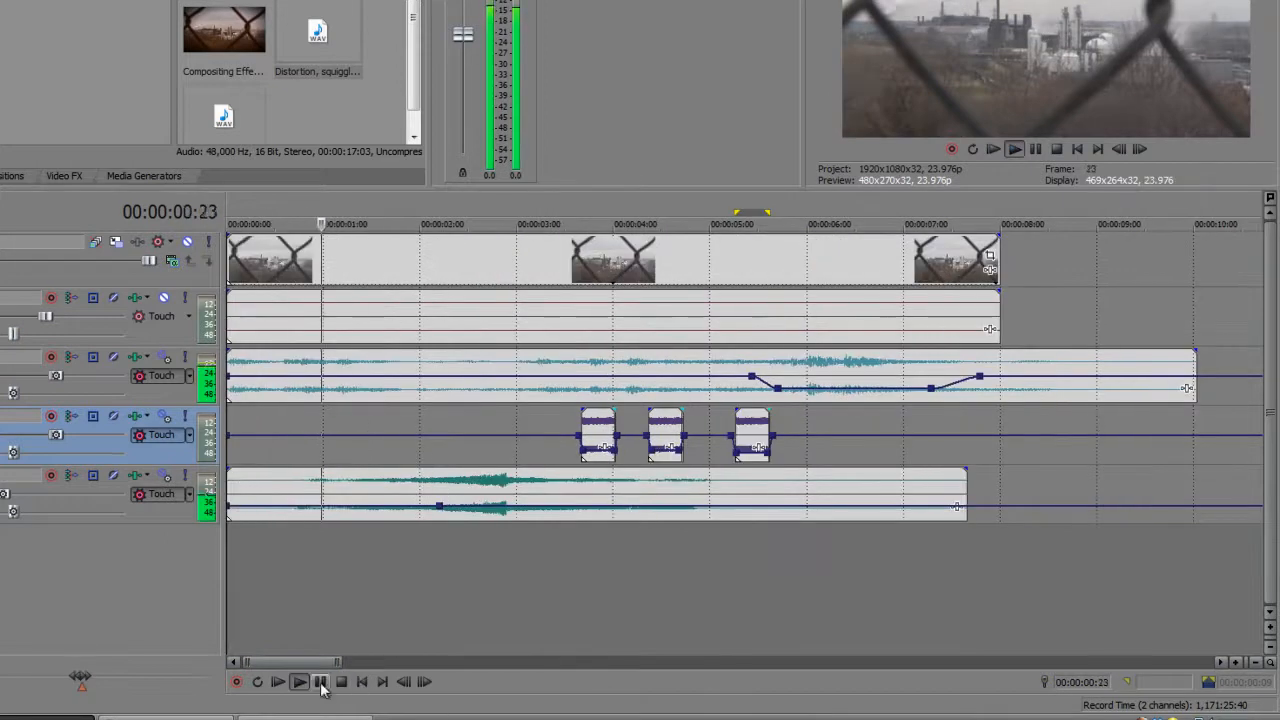
scroll(500, 642, "down", 5)
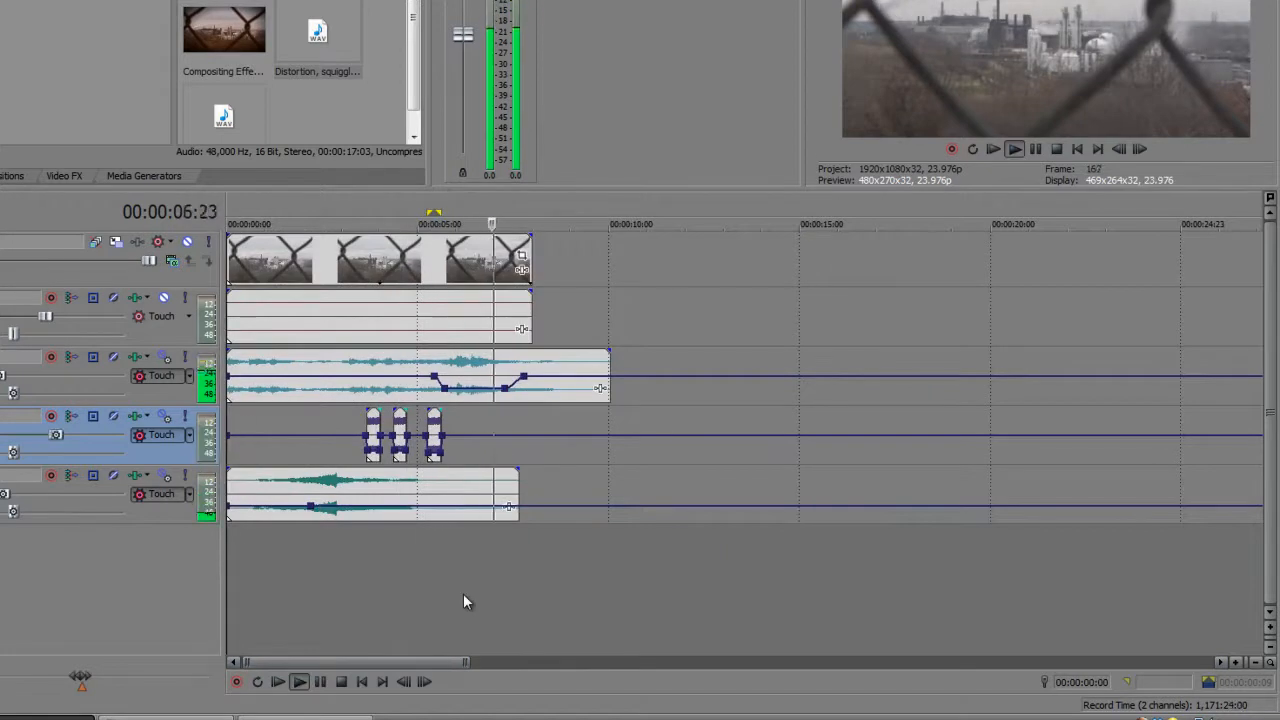
key("space")
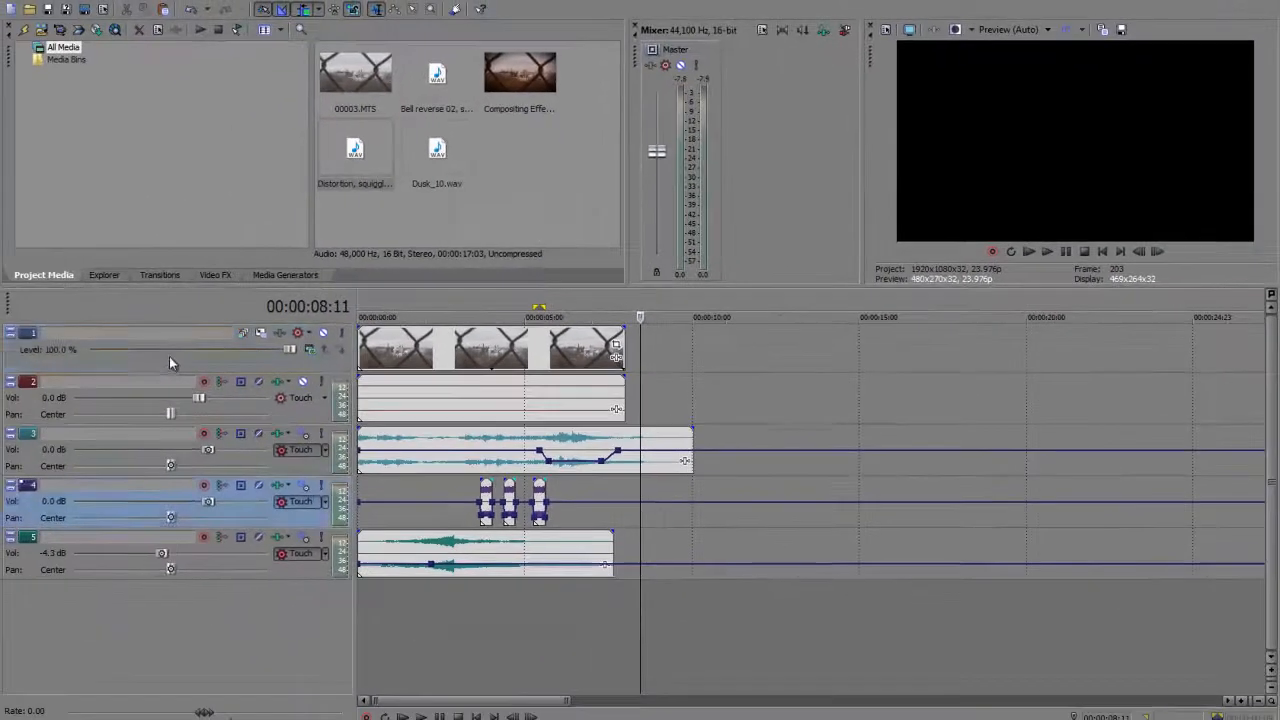
Step: Insert a new video track above the existing video track
left_click(170, 357)
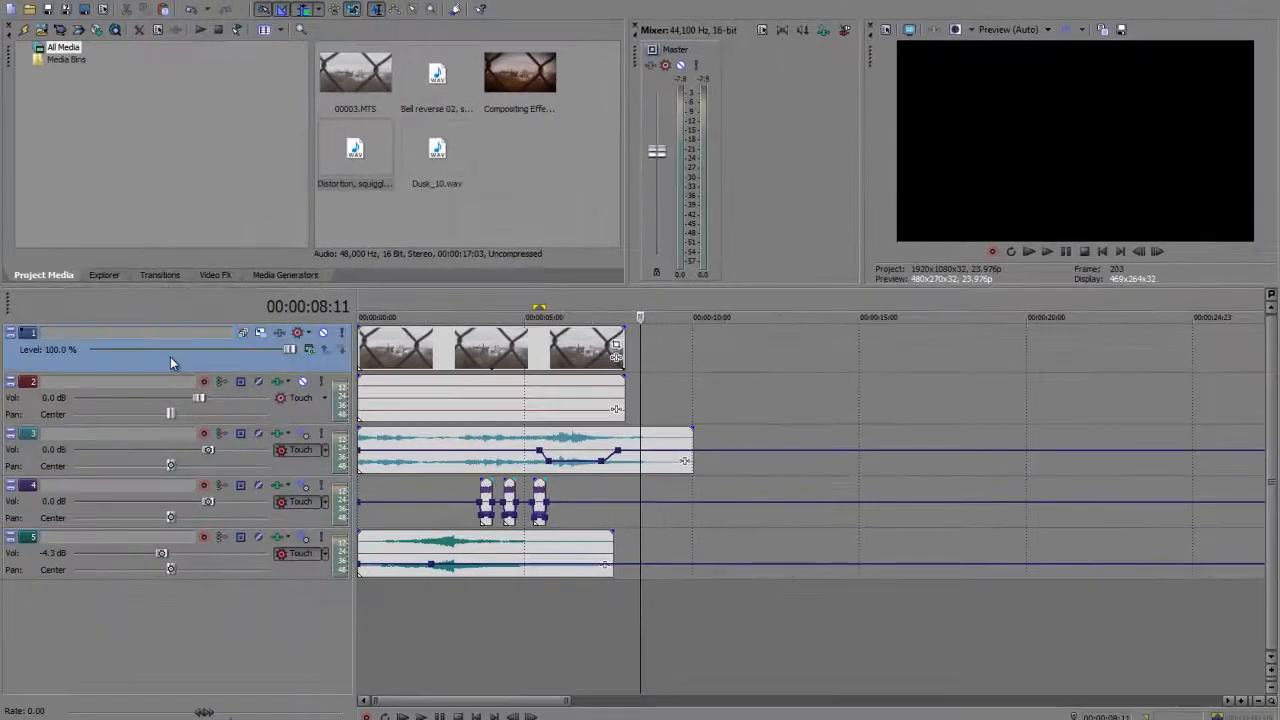
right_click(170, 357)
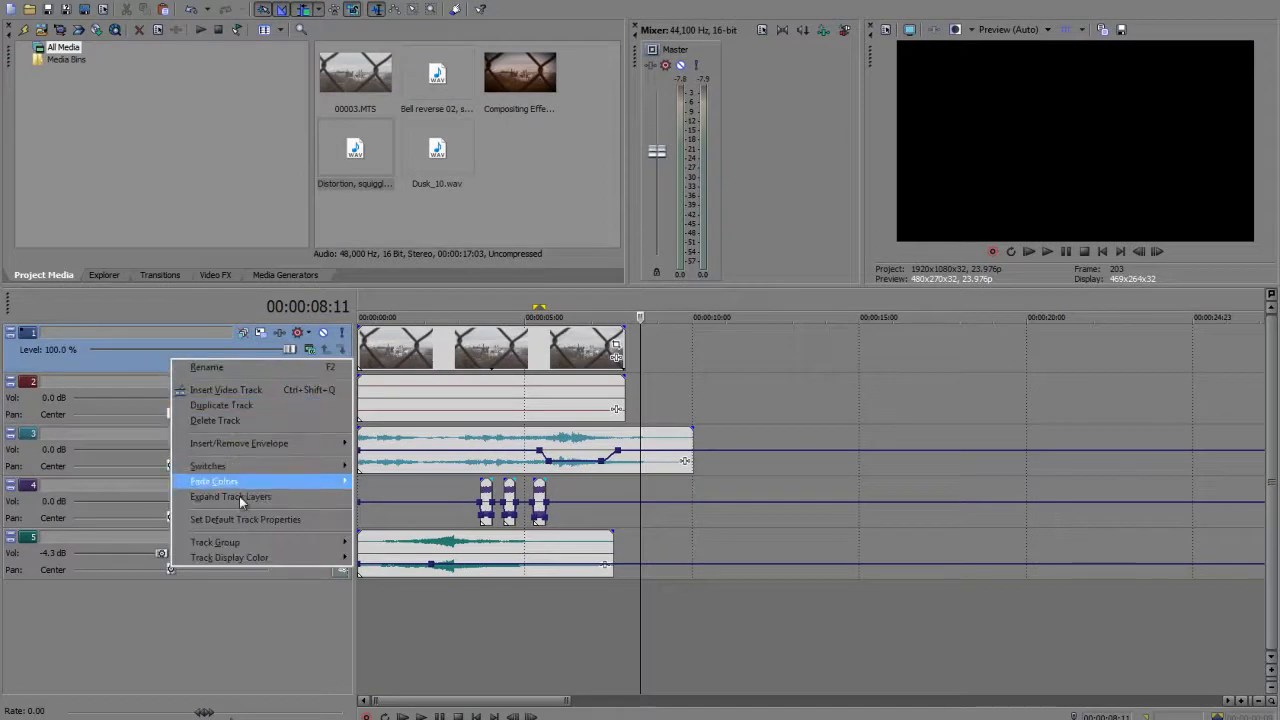
left_click(238, 391)
Step: Add a text media event at the start of the new video track and give it a short fade-in
right_click(416, 344)
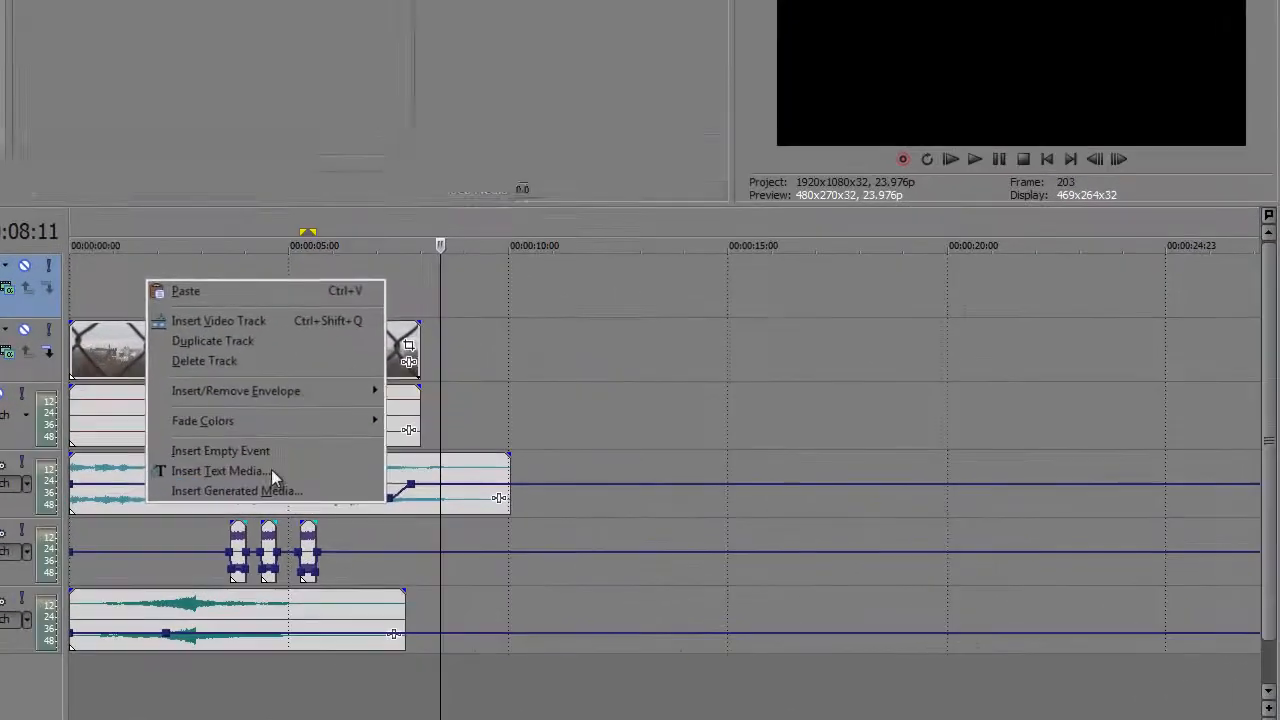
left_click(511, 494)
left_click_drag(541, 272, 167, 269)
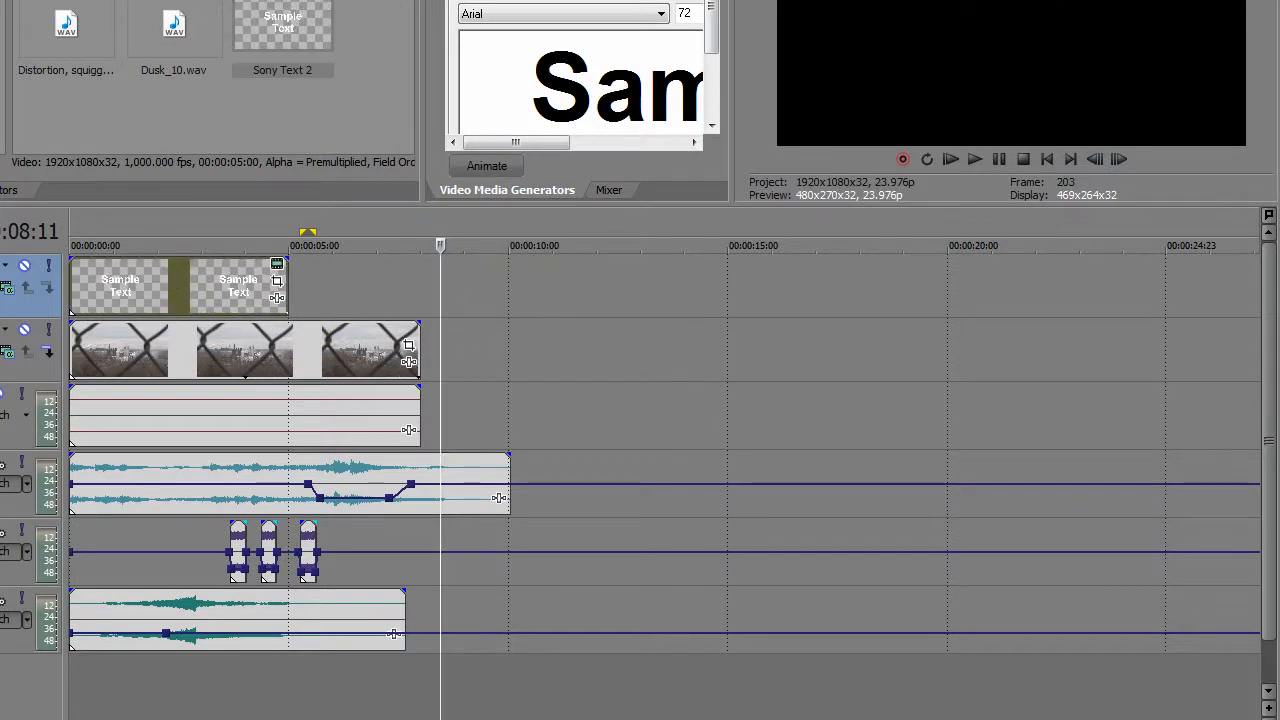
left_click_drag(68, 258, 103, 266)
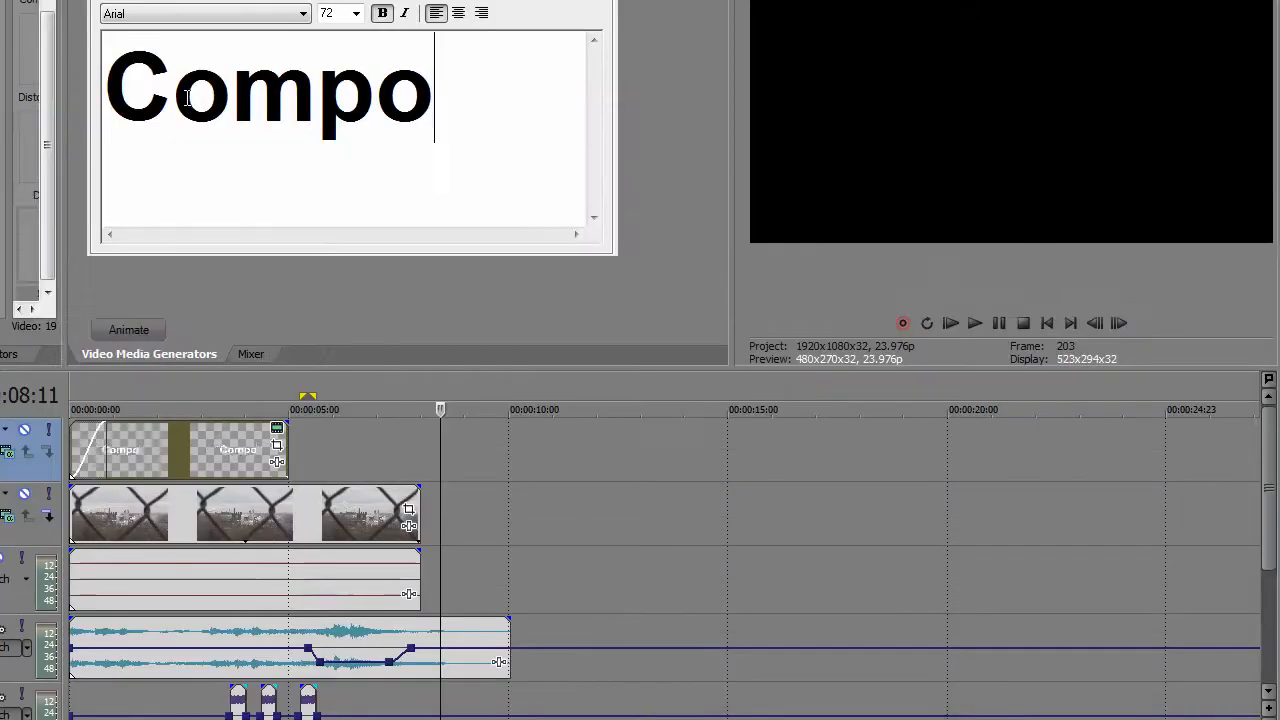
Step: Enter "Composite Effects" as the title text, with "by" and the author's full name on a second line
type("site Effects")
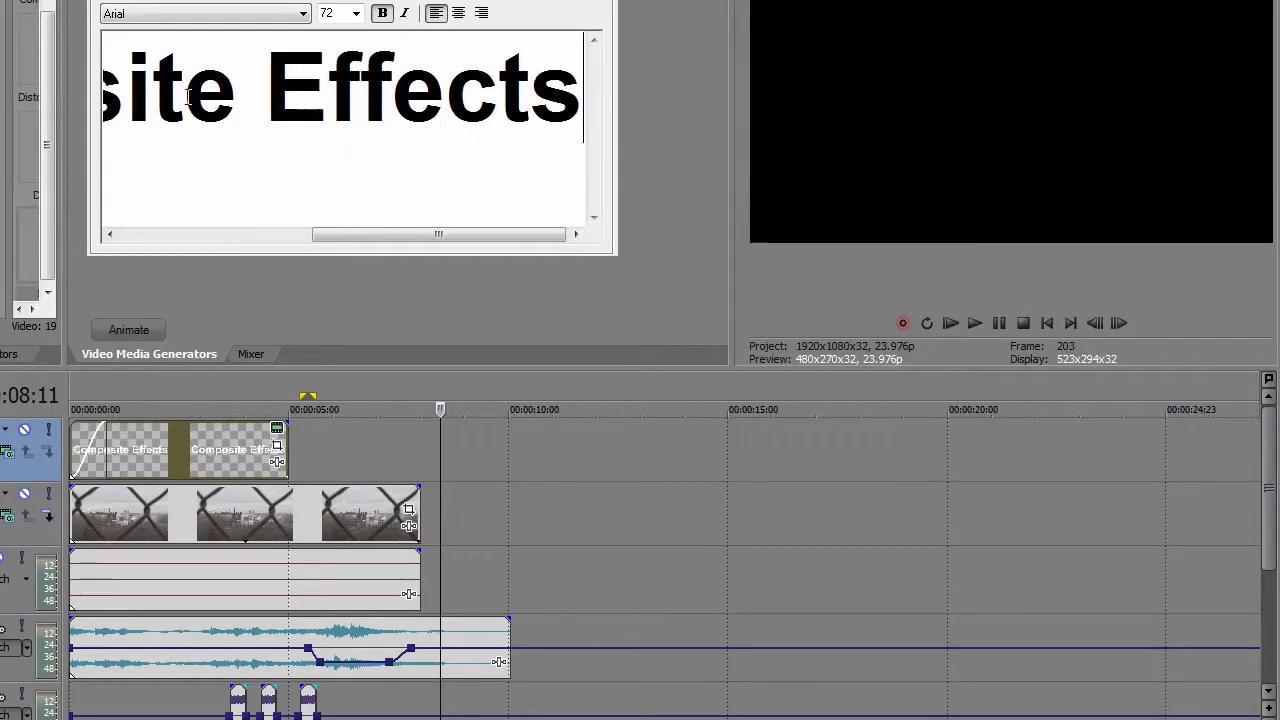
key("Return")
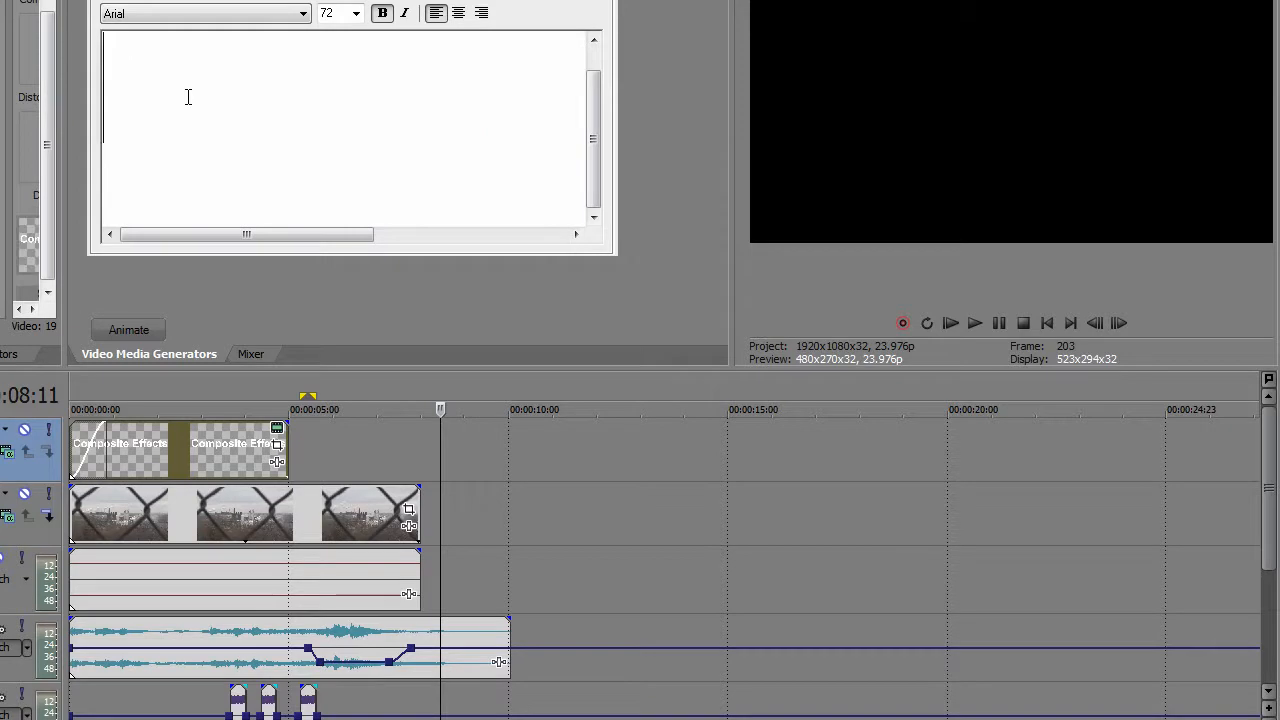
type("by John Lo")
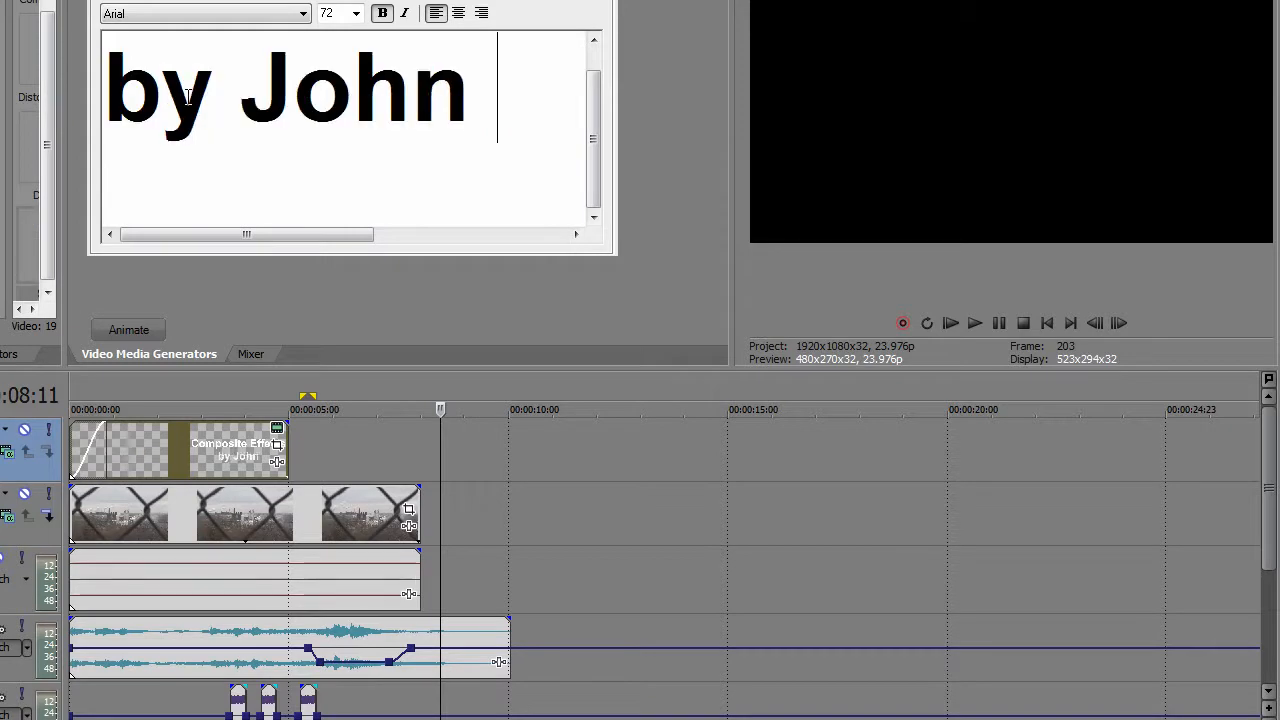
type("rince")
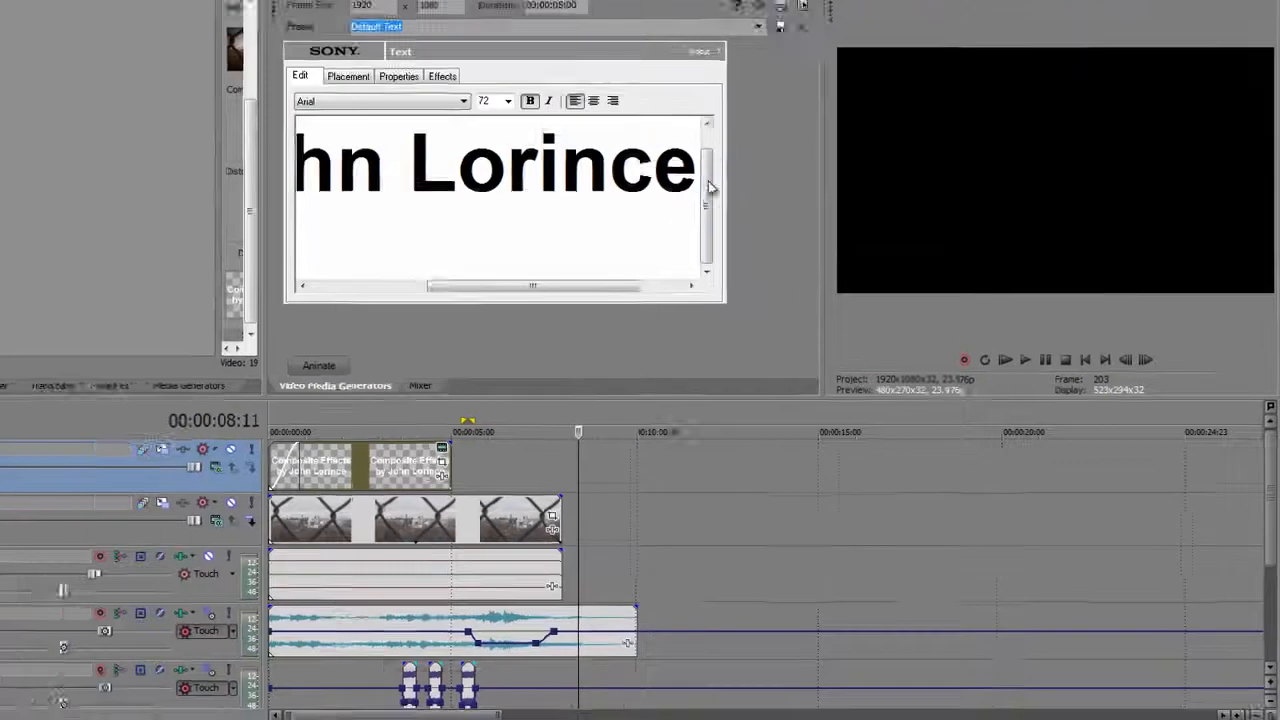
Step: Preview the title at 00:00:02:20, set its first line to size 60 and the byline to 36, and right-align the text
left_click_drag(592, 106, 594, 78)
left_click(437, 187)
left_click_drag(748, 193, 760, 193)
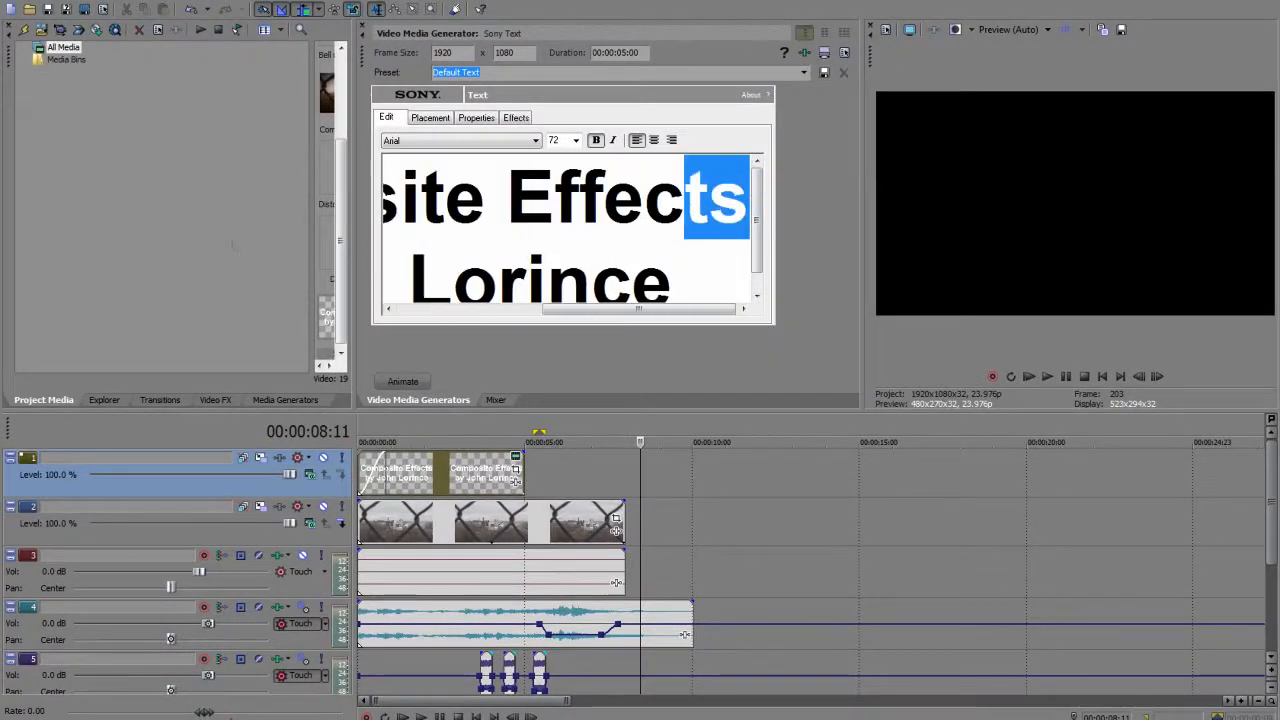
left_click(453, 480)
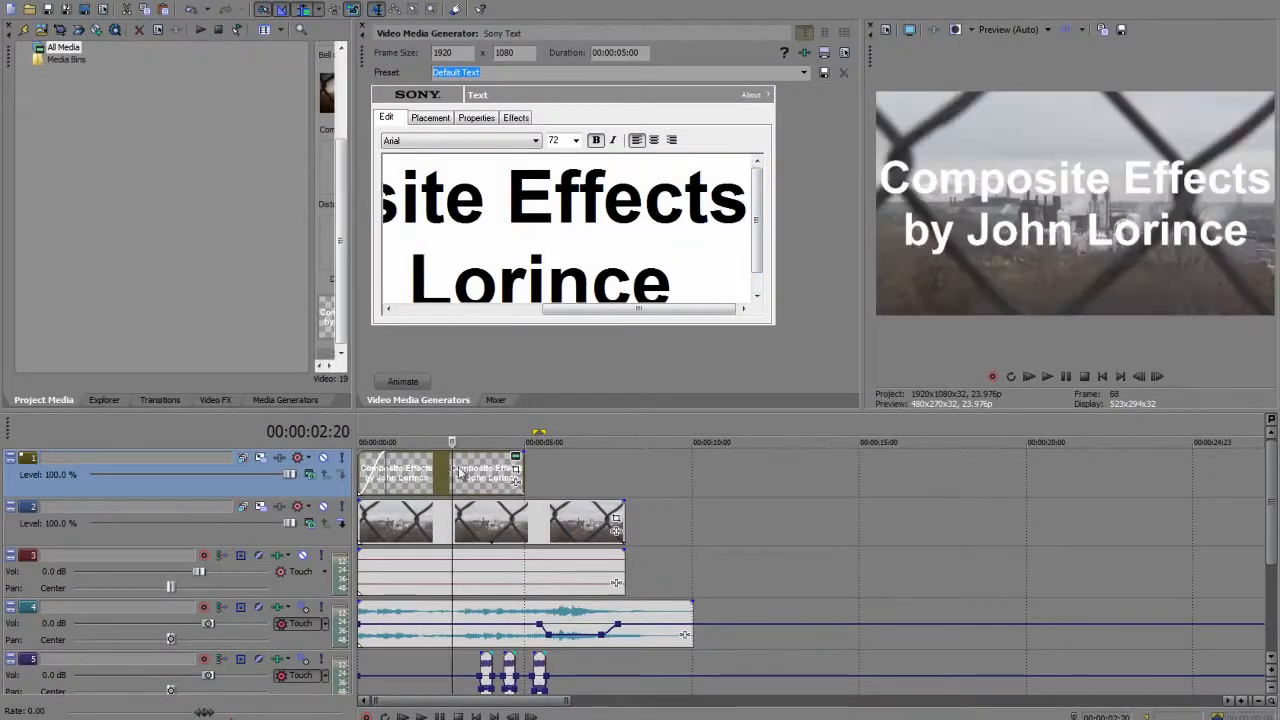
left_click(746, 205)
left_click_drag(746, 205, 384, 205)
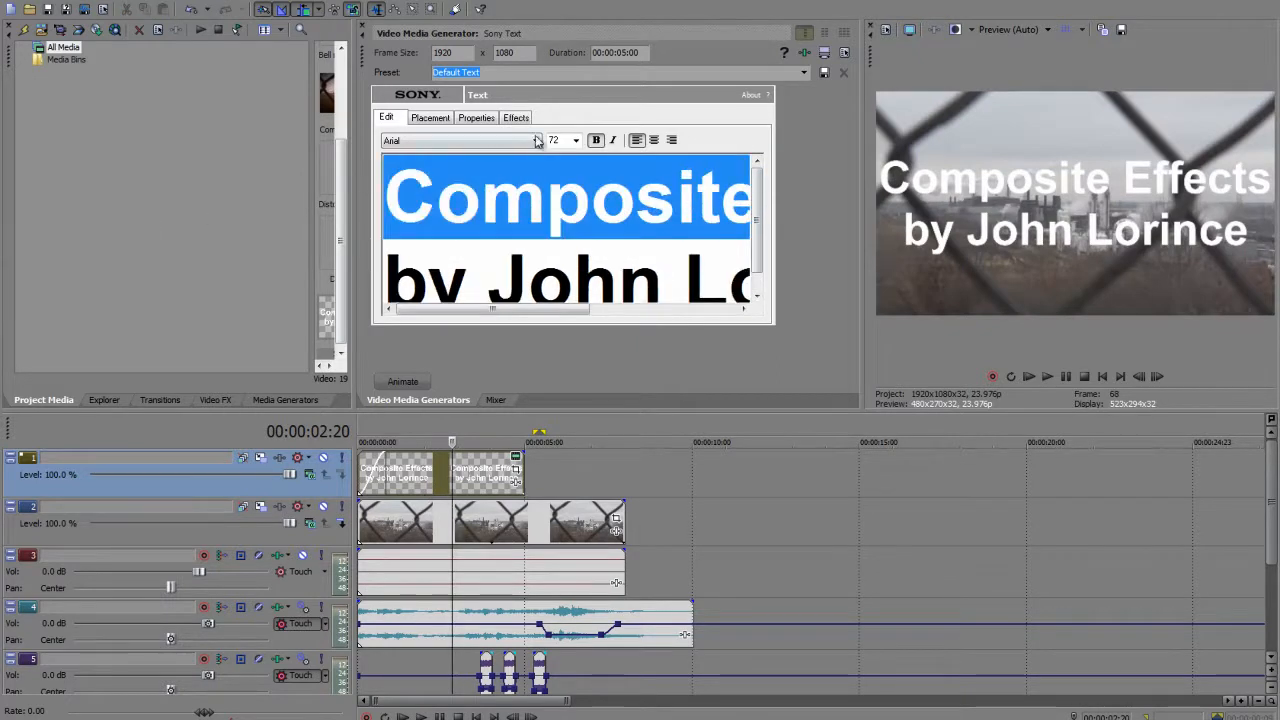
left_click(576, 141)
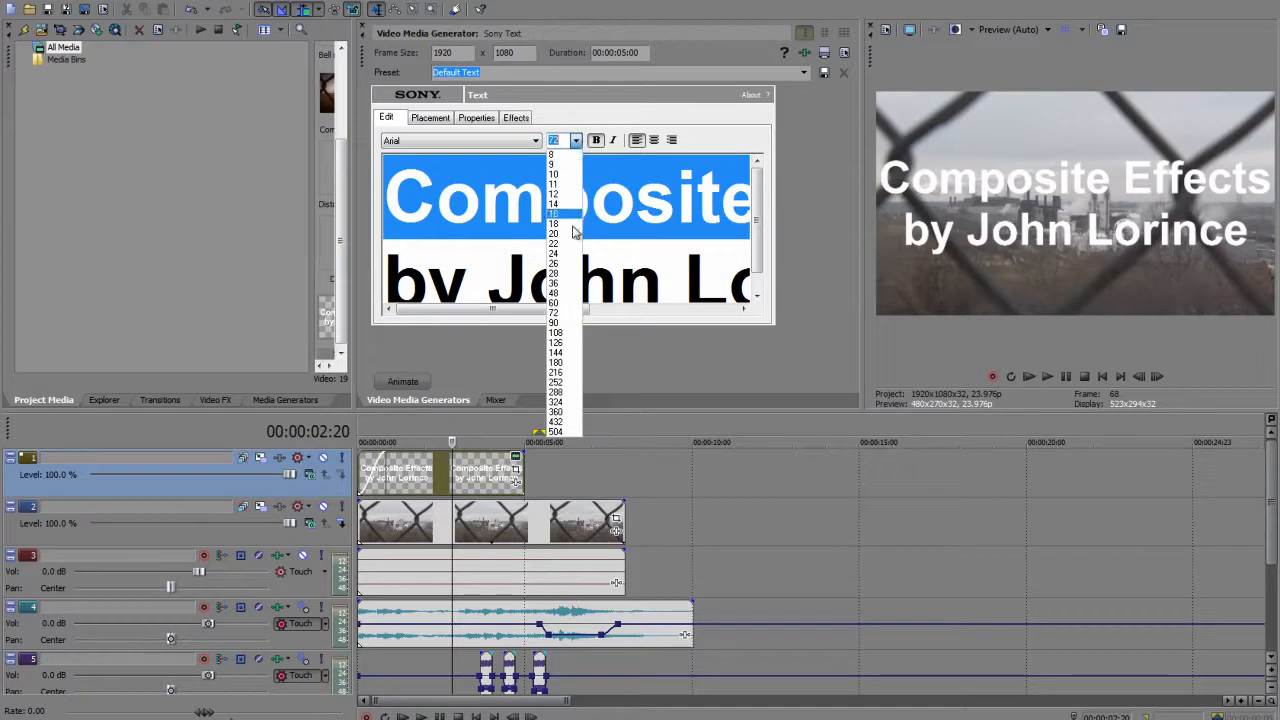
left_click(562, 304)
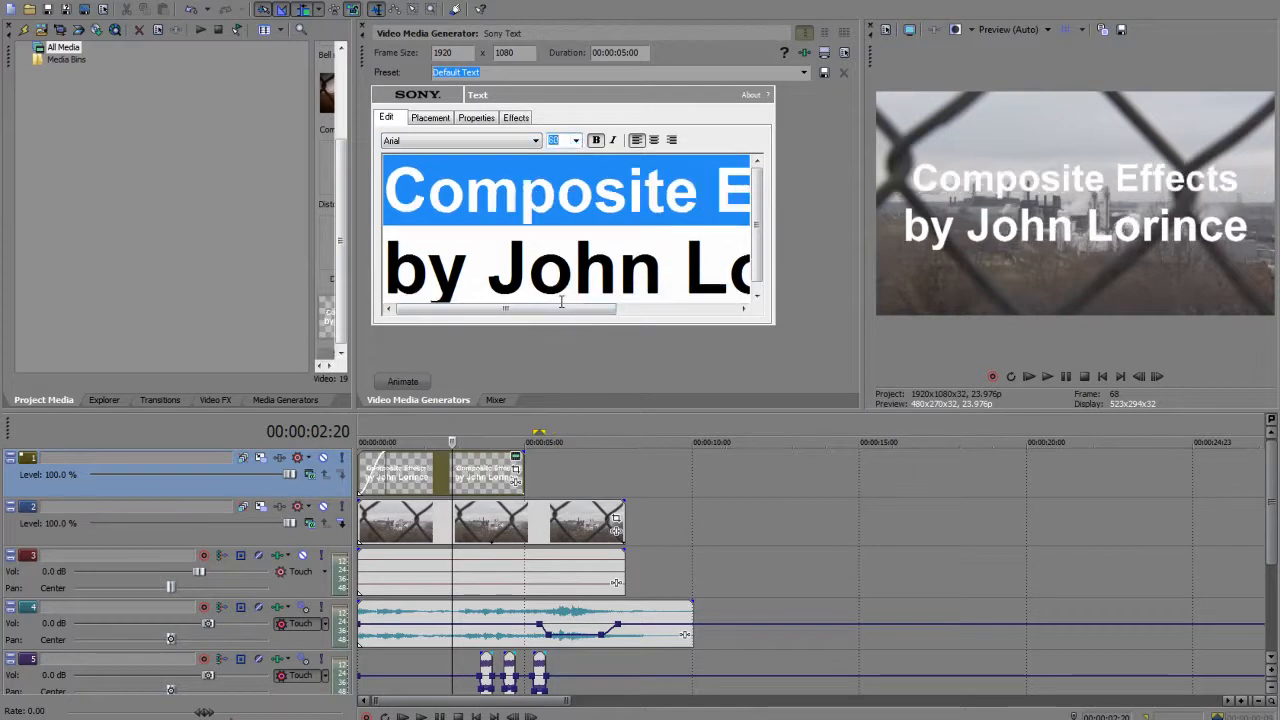
left_click(673, 141)
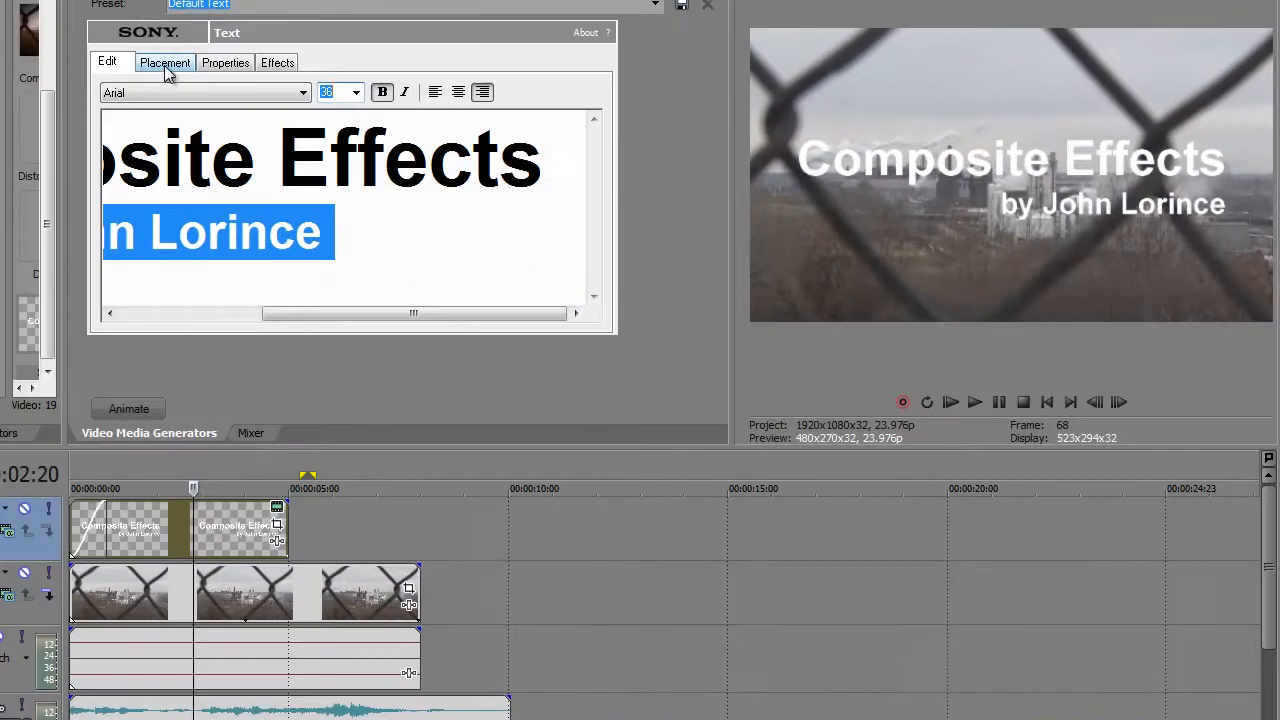
Step: Move the title to the lower part of the frame, at X 0.000 and about Y 0.654
left_click(165, 64)
left_click_drag(256, 217, 257, 261)
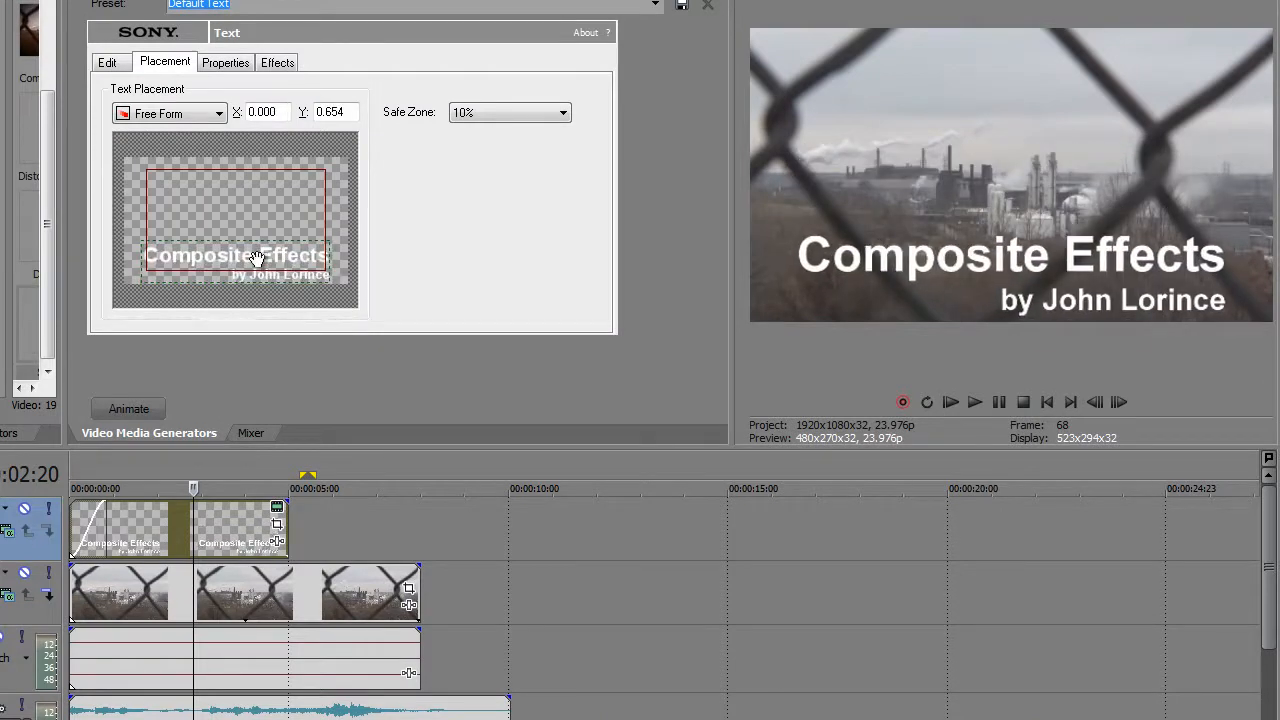
left_click(107, 63)
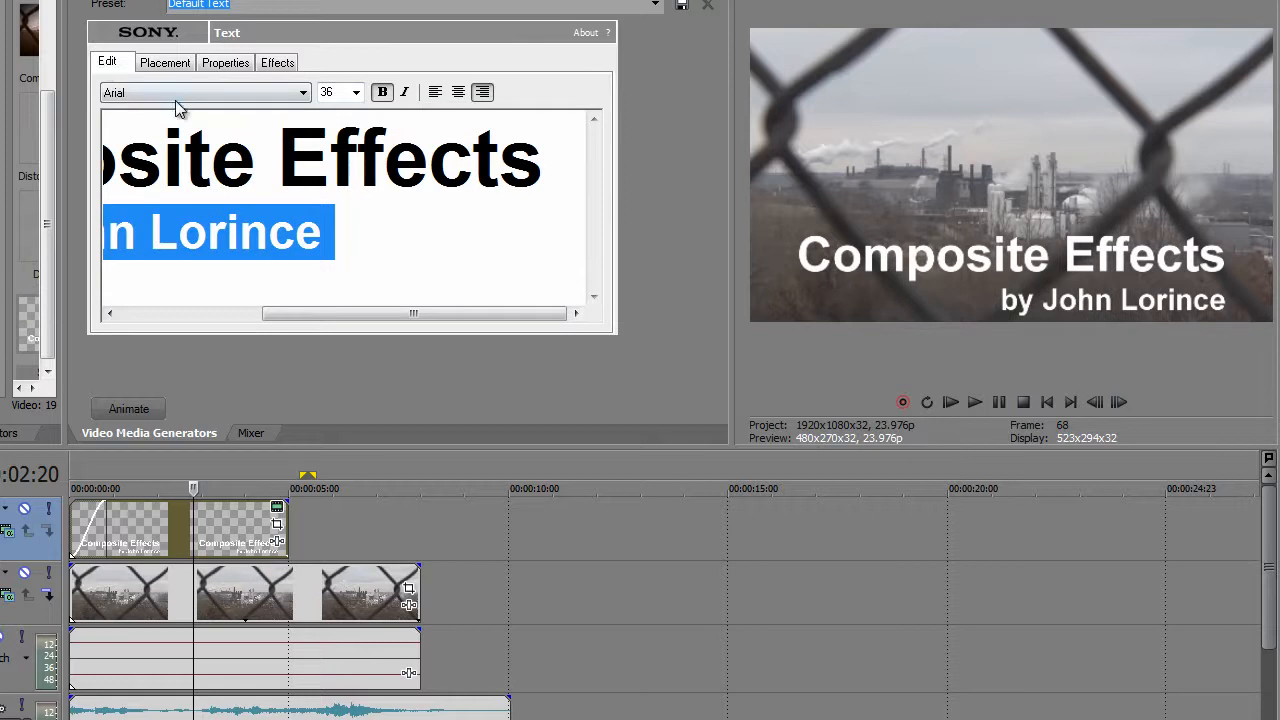
Step: Try several fonts on the selected byline and set it to Cambria
left_click(172, 93)
left_click(171, 128)
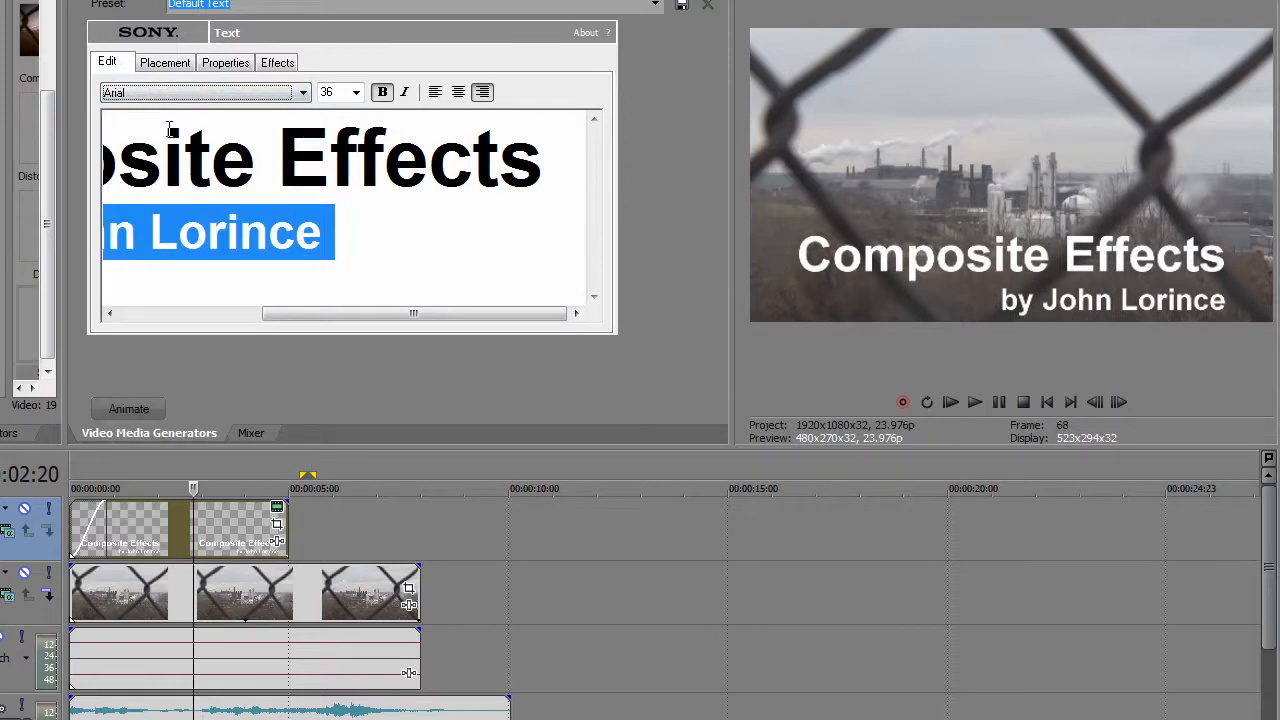
left_click(171, 93)
left_click(165, 234)
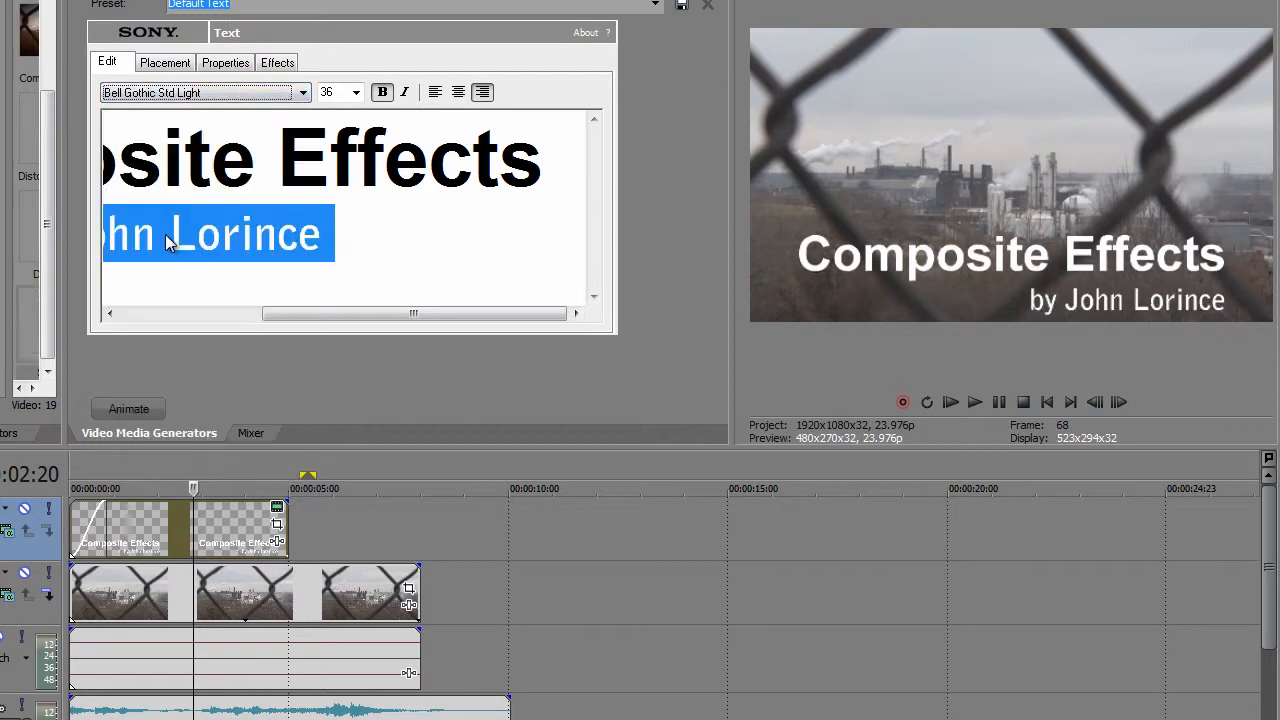
key("Down")
key("Down")
key("Down")
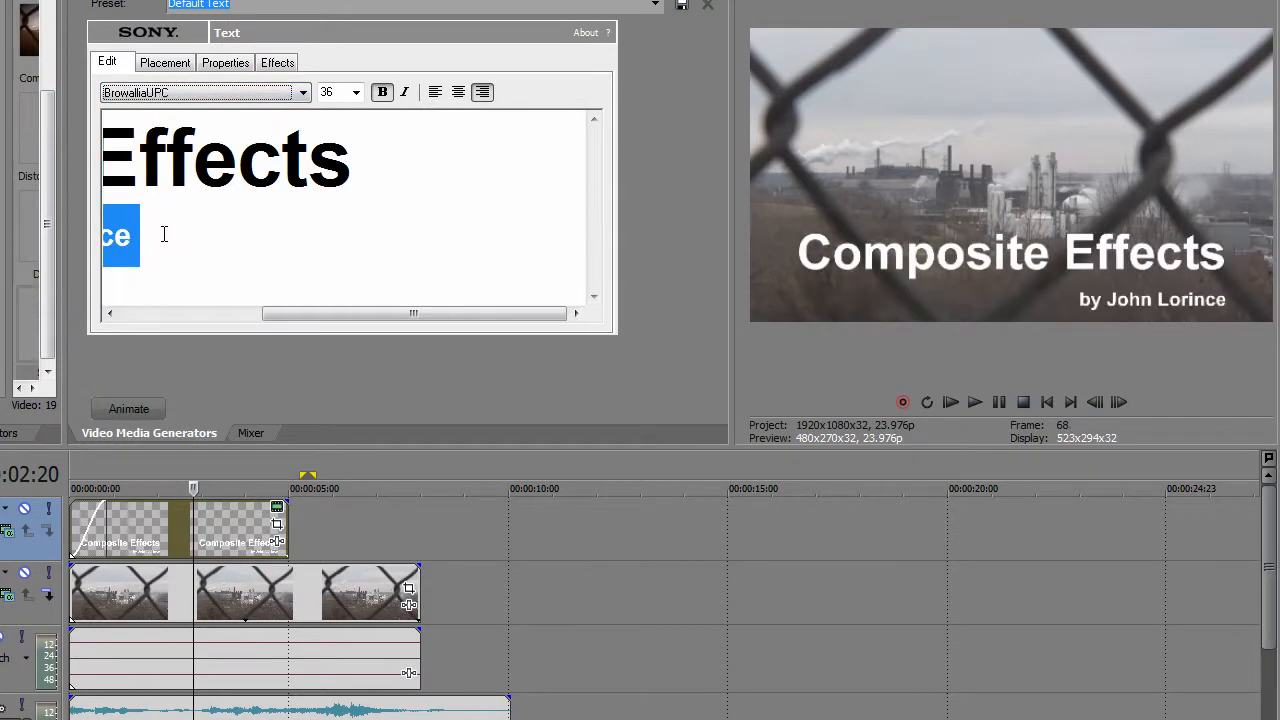
key("Down")
key("Down")
key("Down")
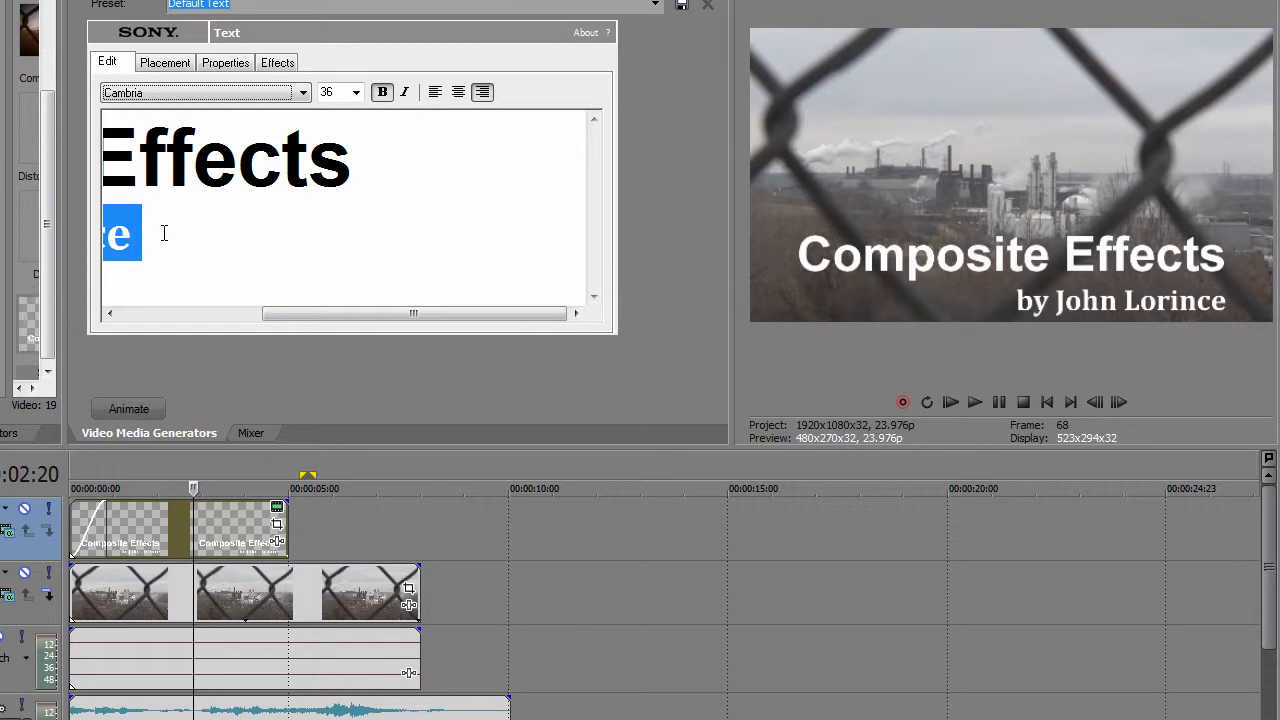
Step: Select the "Composite Effects" line and set its font to bold Tahoma
left_click_drag(292, 314, 215, 314)
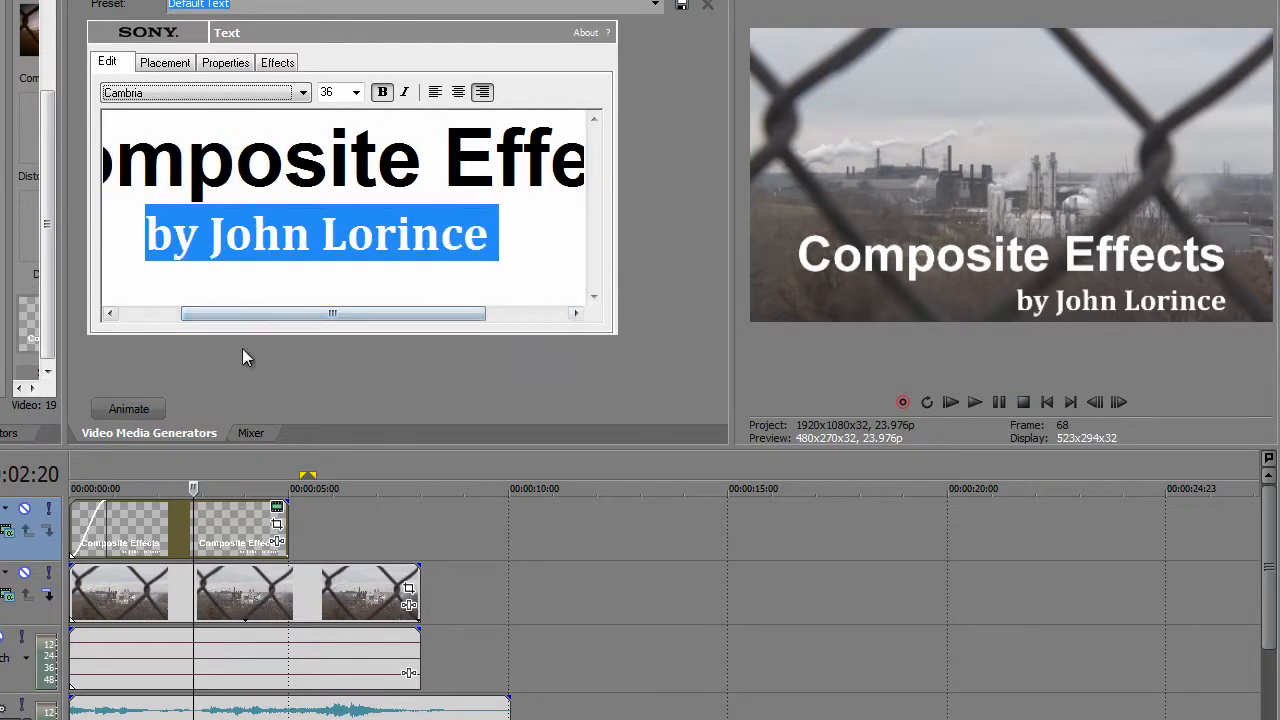
left_click_drag(310, 314, 253, 314)
left_click(324, 192)
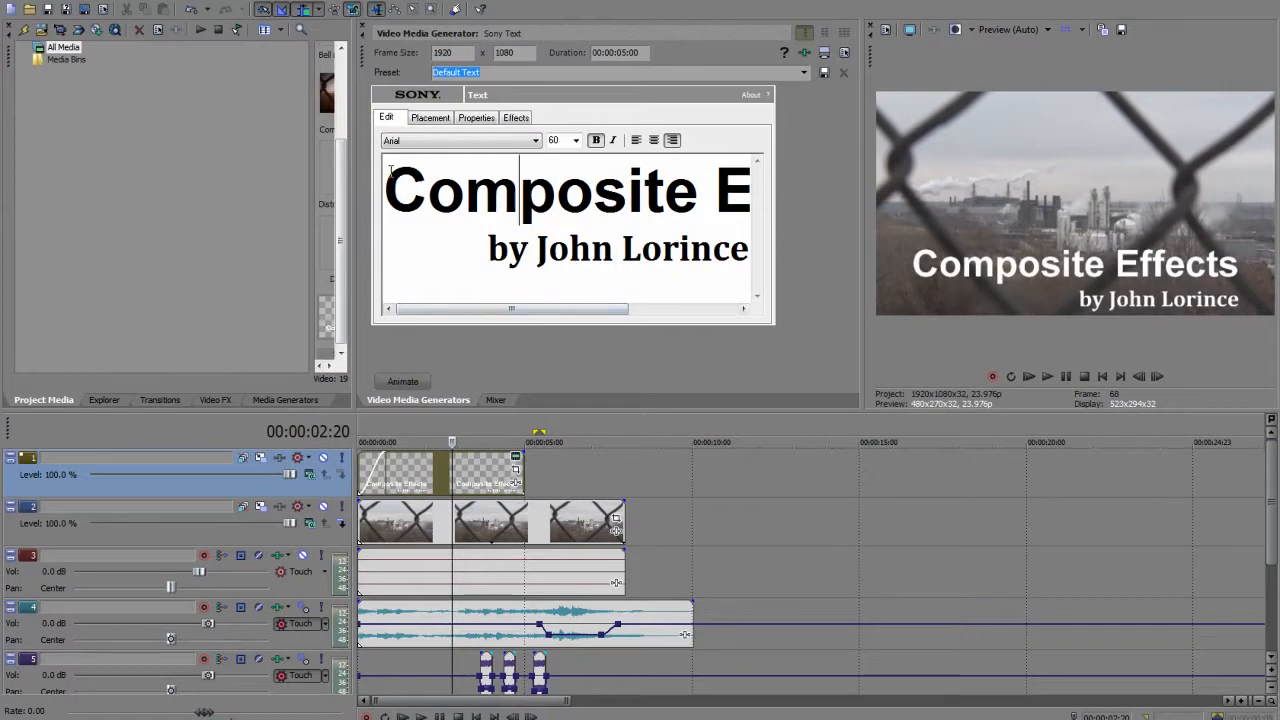
left_click_drag(388, 172, 921, 199)
left_click(533, 141)
left_click_drag(535, 255, 529, 397)
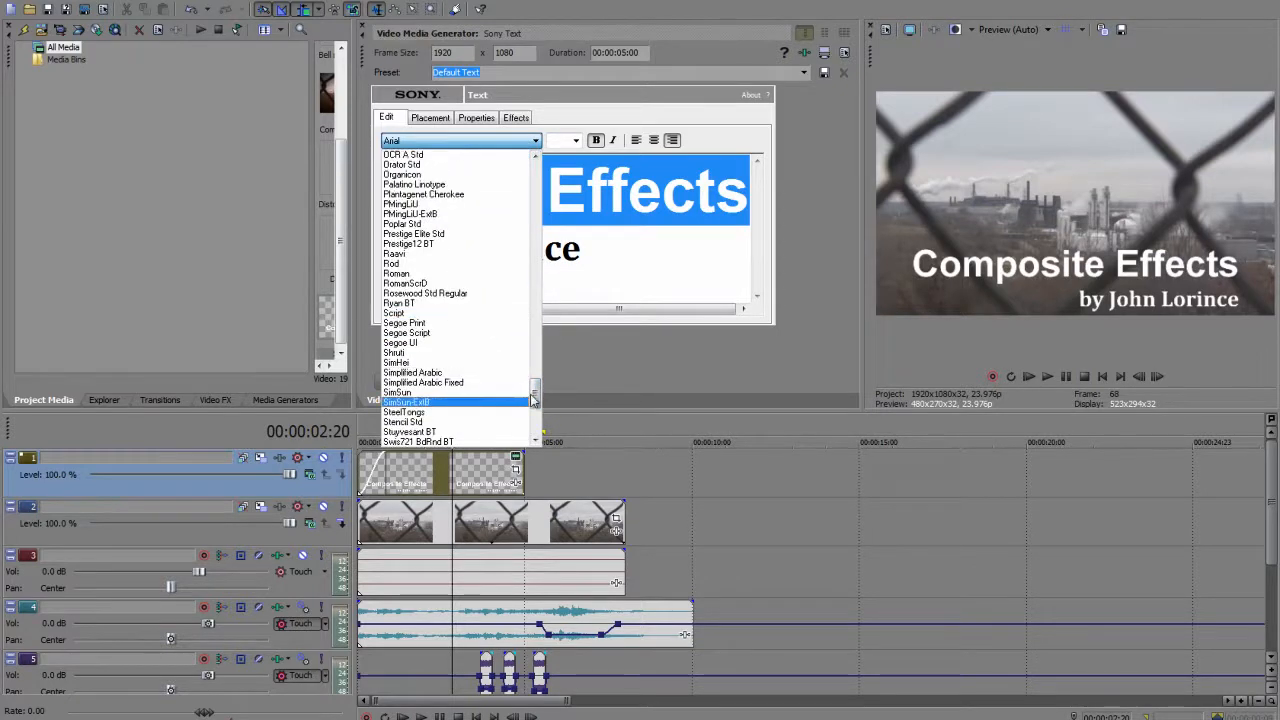
scroll(490, 330, "down", 6)
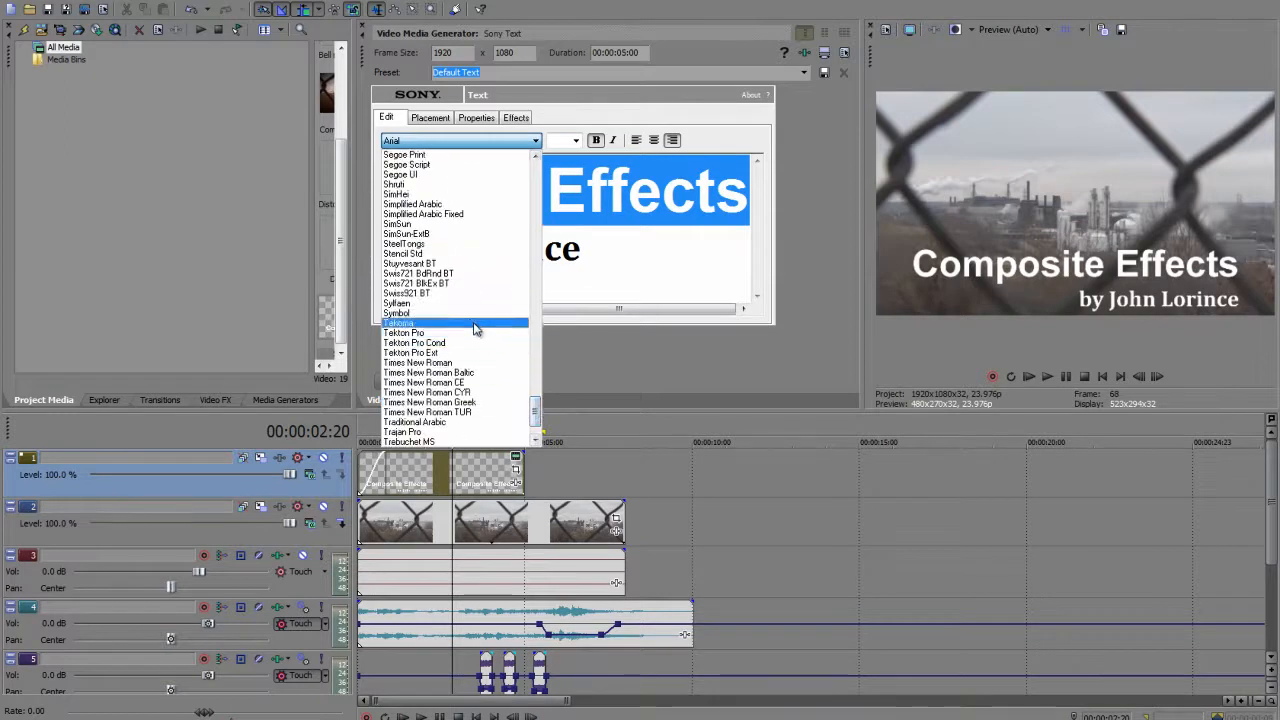
left_click(475, 326)
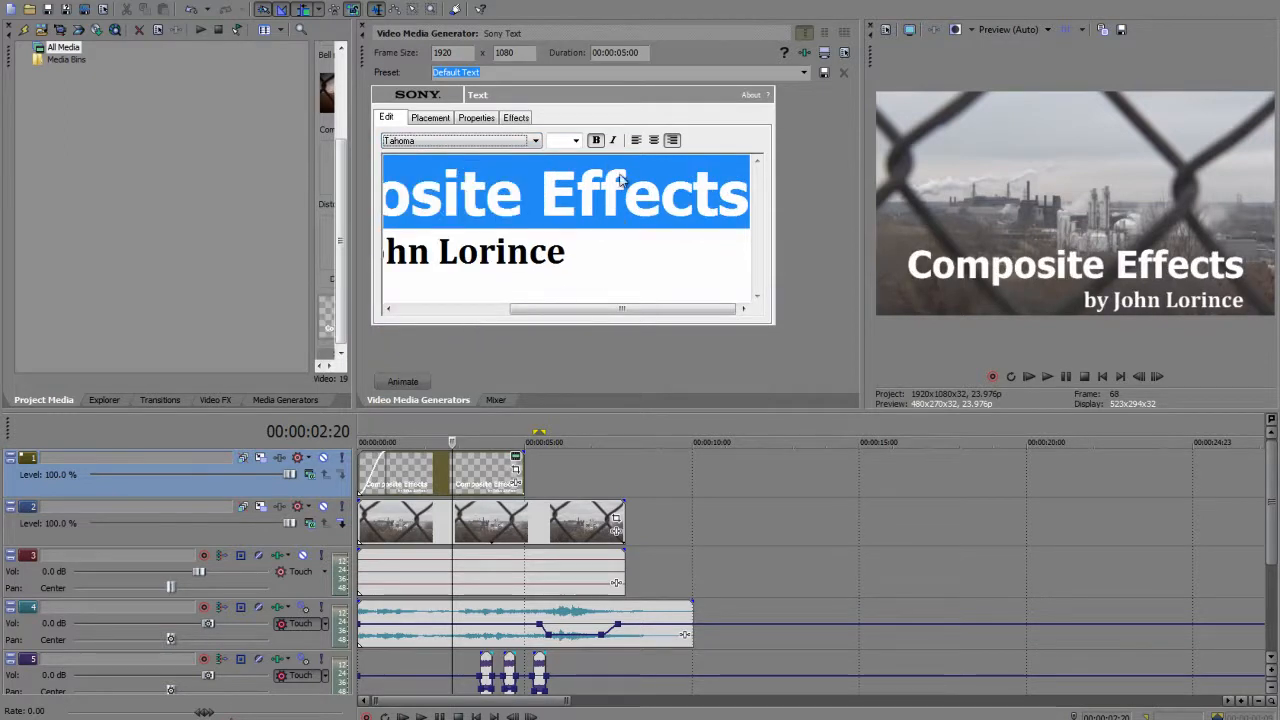
left_click(597, 140)
left_click(597, 140)
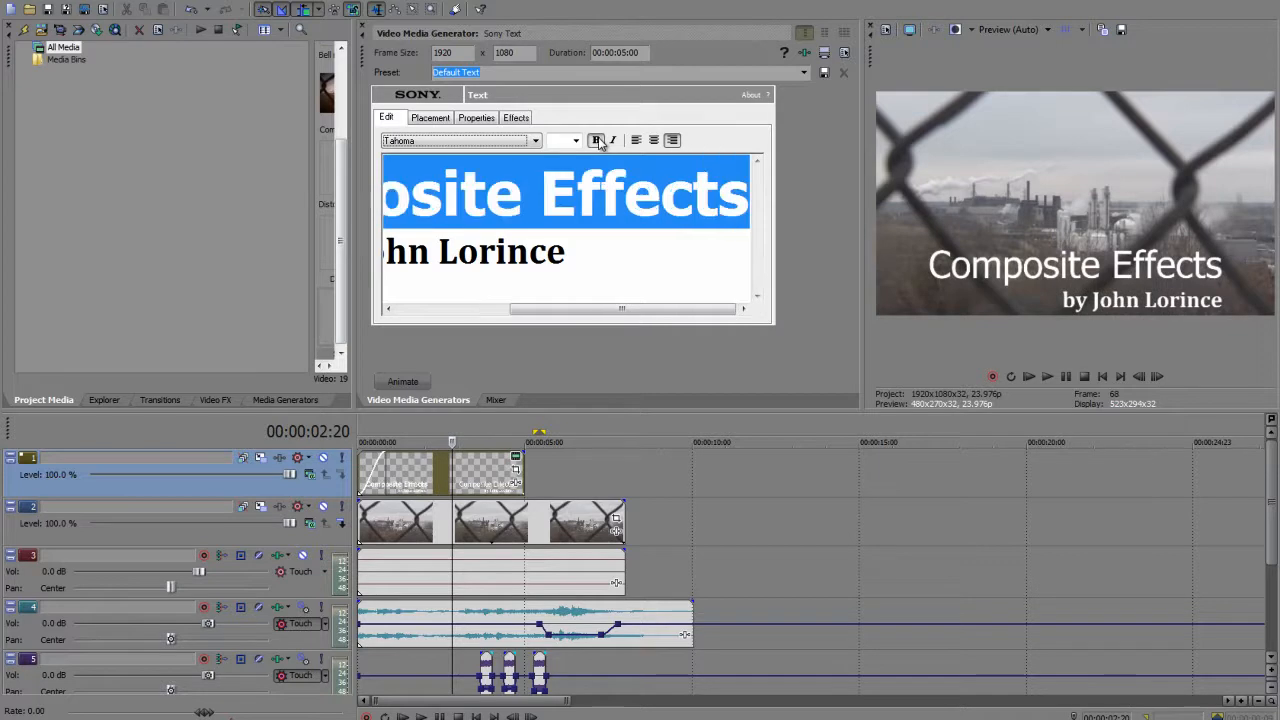
Step: Select the byline and turn on the drop shadow for the whole title text
left_click_drag(592, 318, 500, 310)
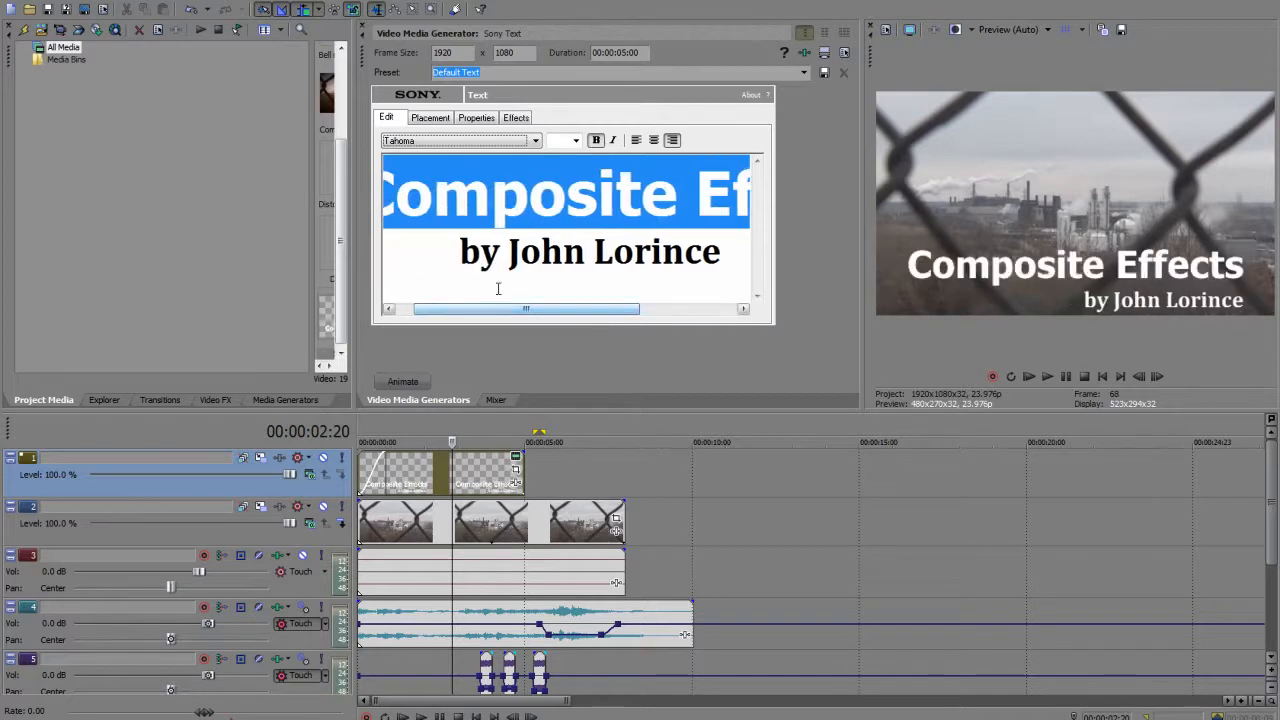
left_click(539, 256)
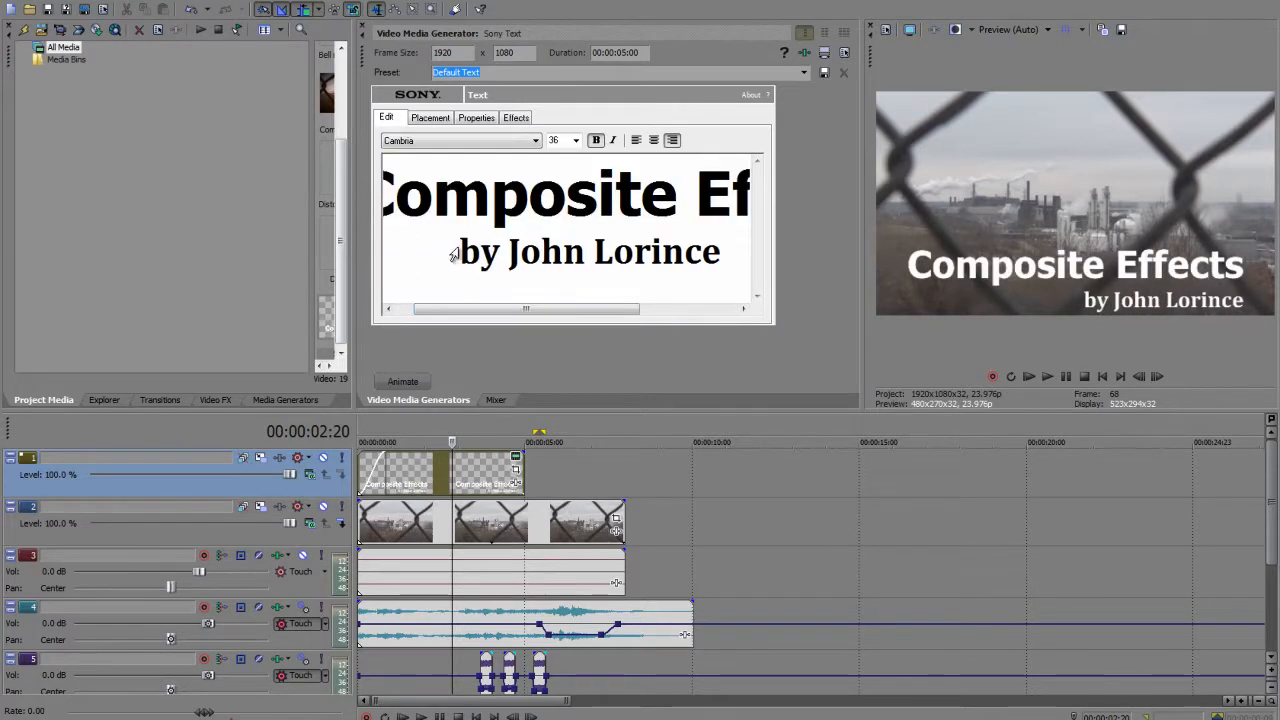
left_click_drag(460, 252, 609, 323)
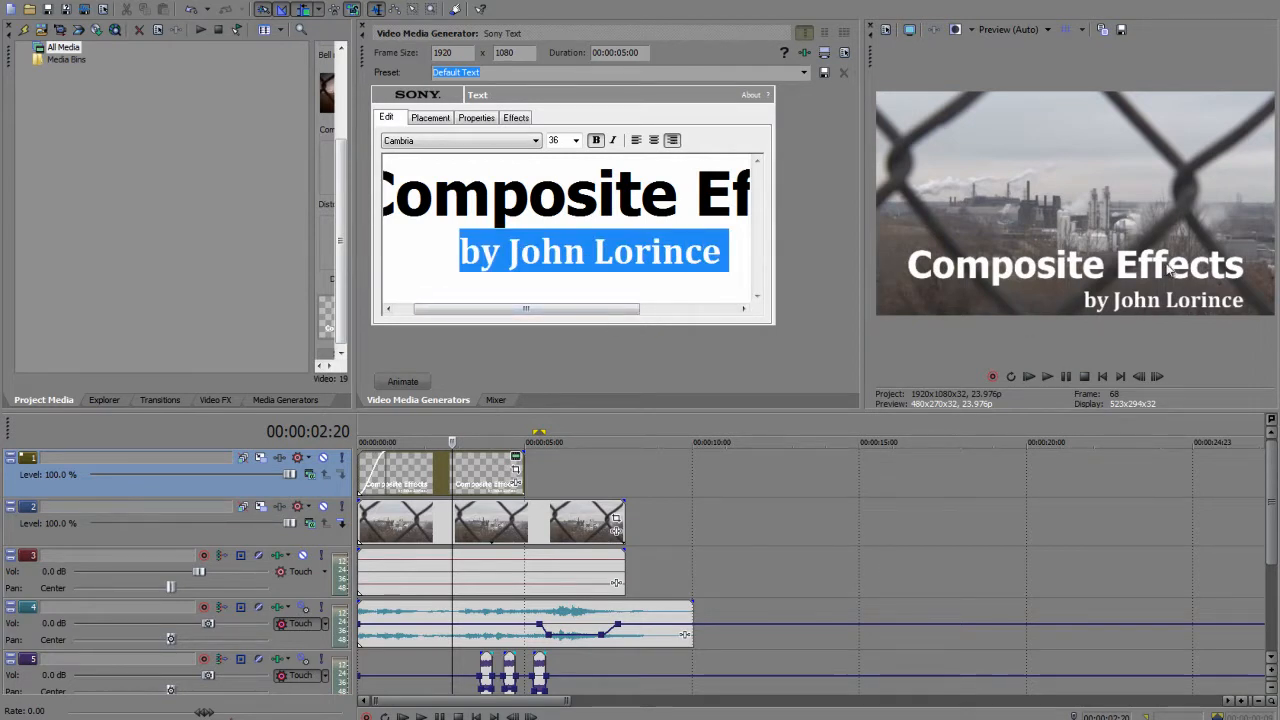
left_click(516, 118)
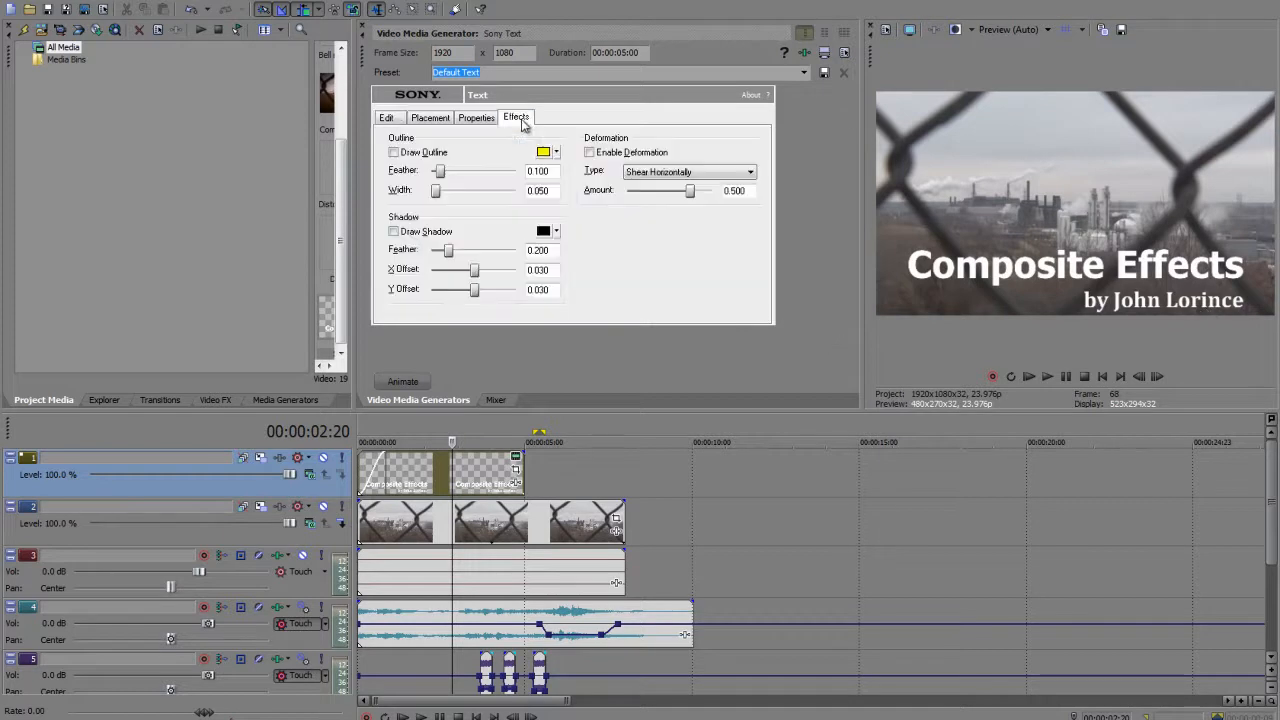
left_click(394, 232)
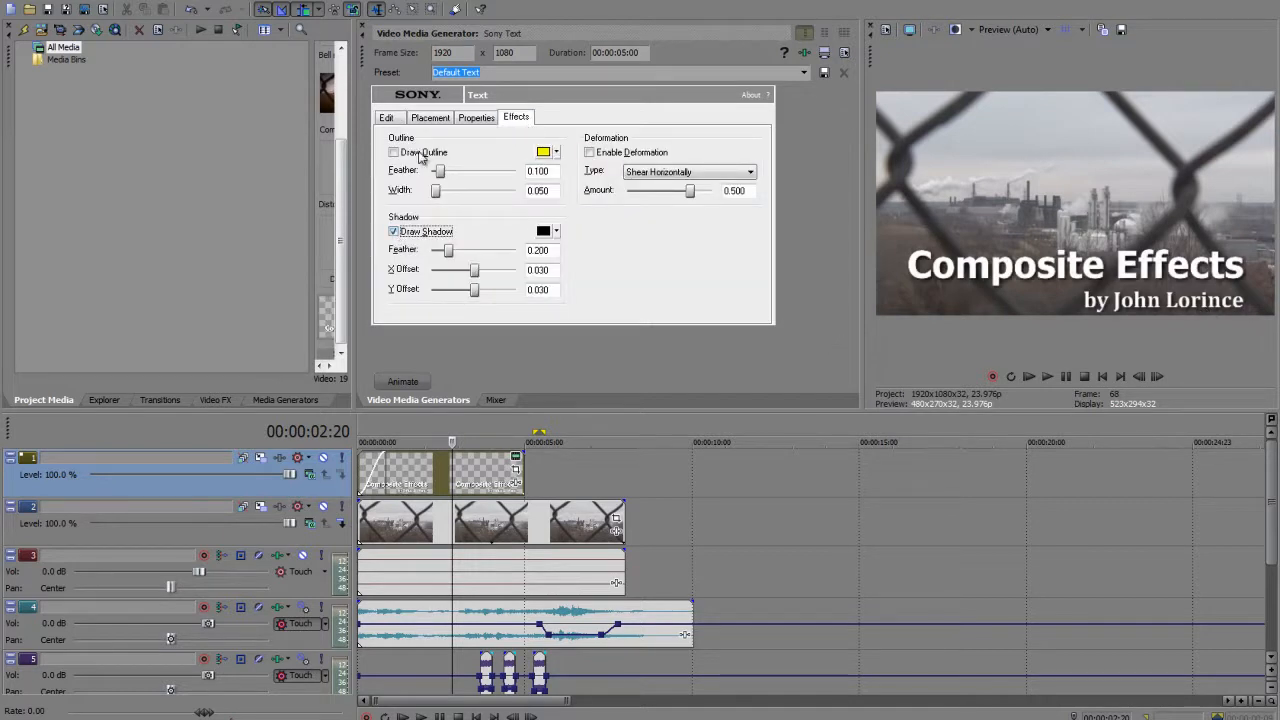
left_click(512, 716)
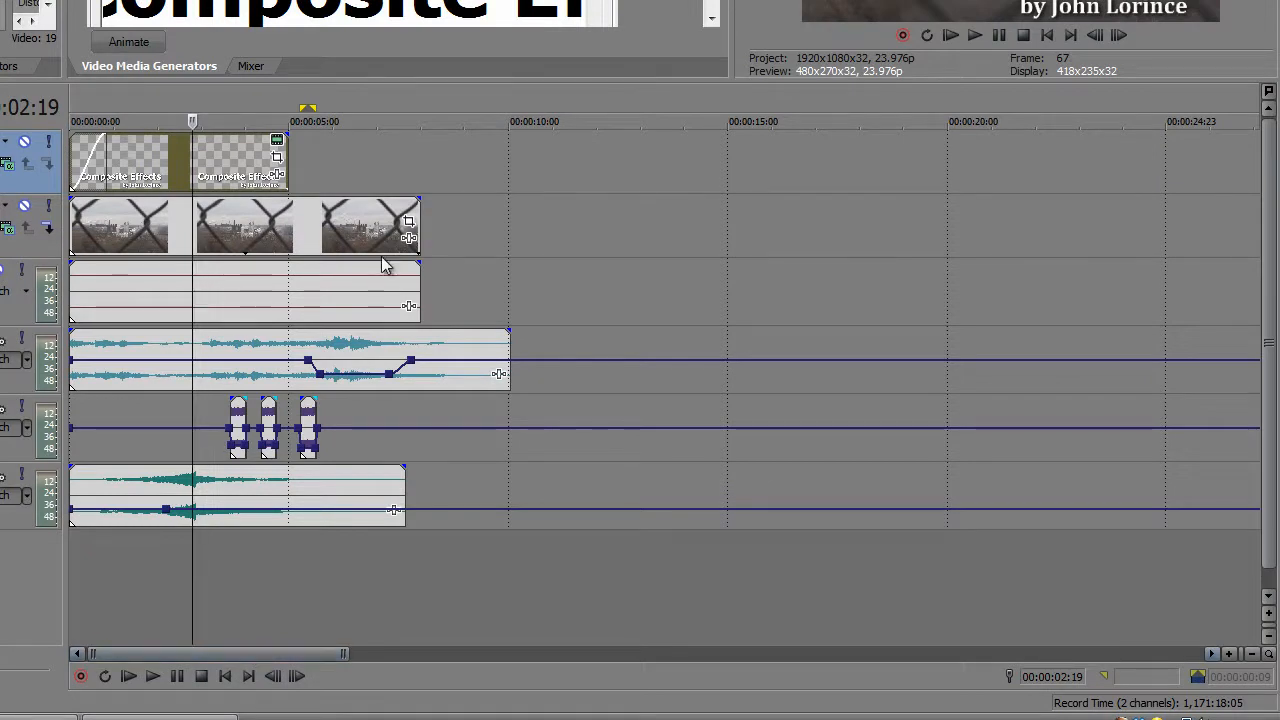
Step: Add the Sony Color Corrector effect to the 00003 video event on track 2
left_click(335, 230)
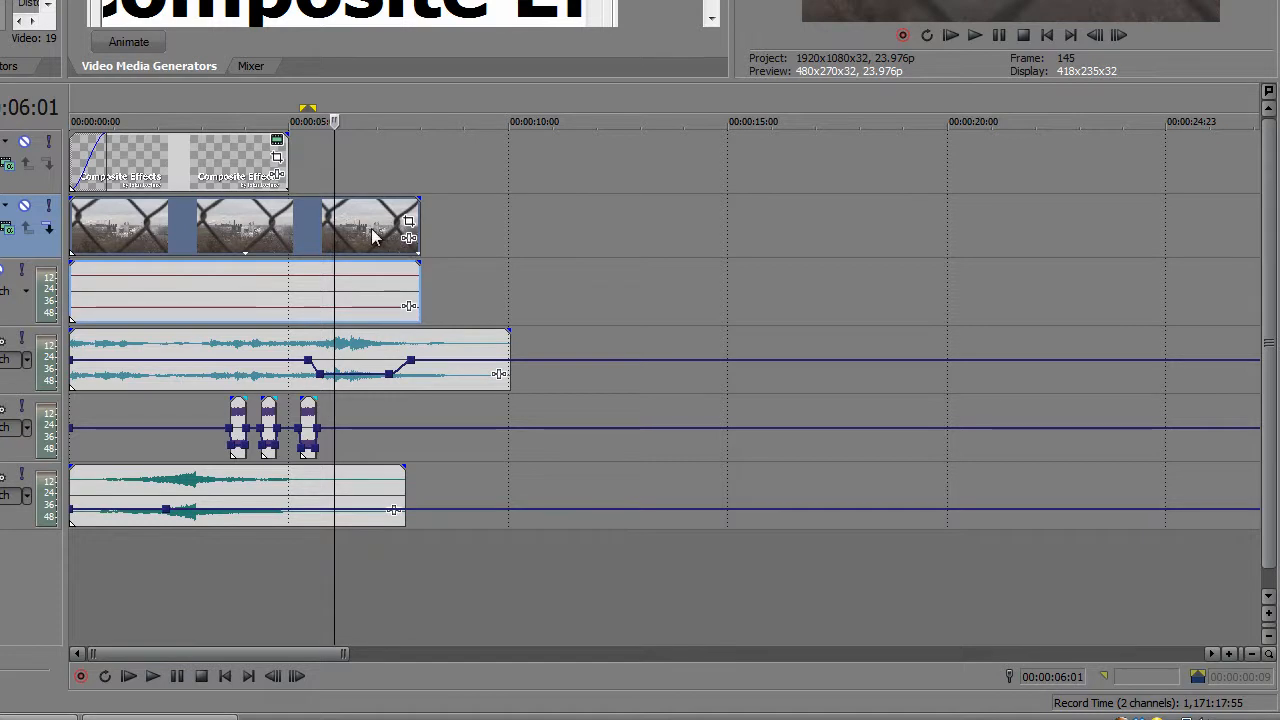
right_click(373, 232)
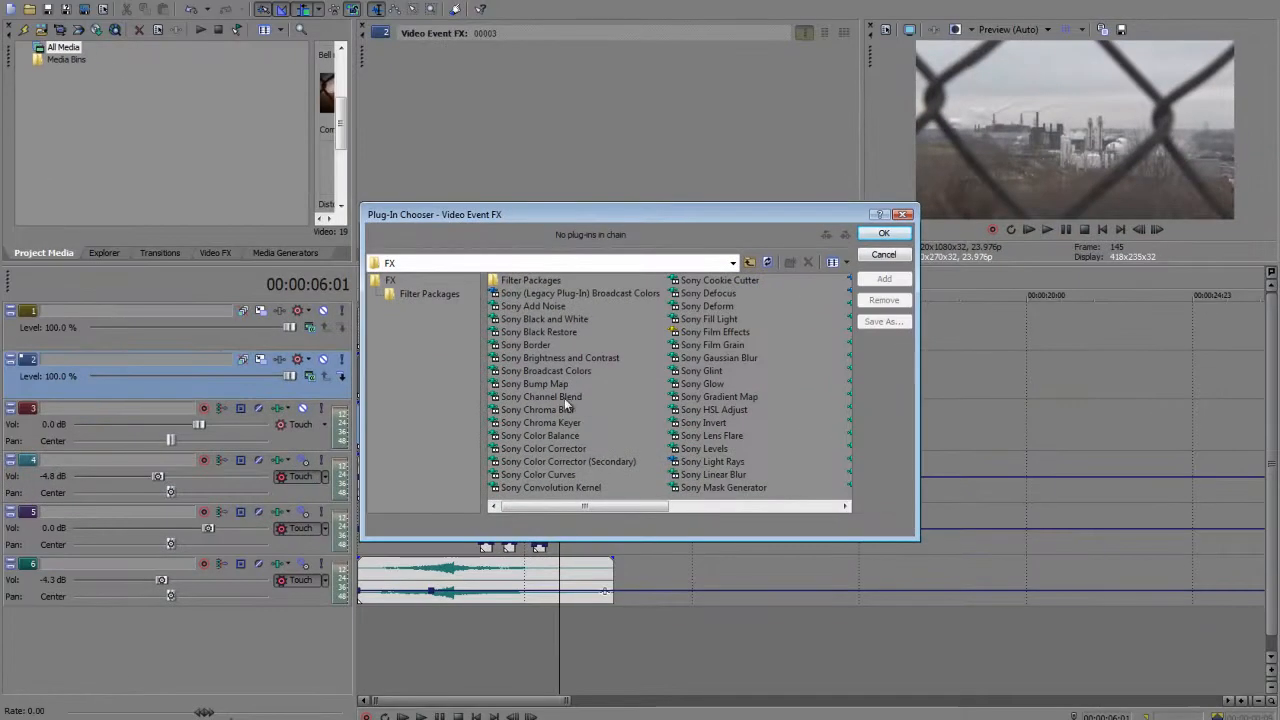
left_click(559, 407)
left_click(564, 448)
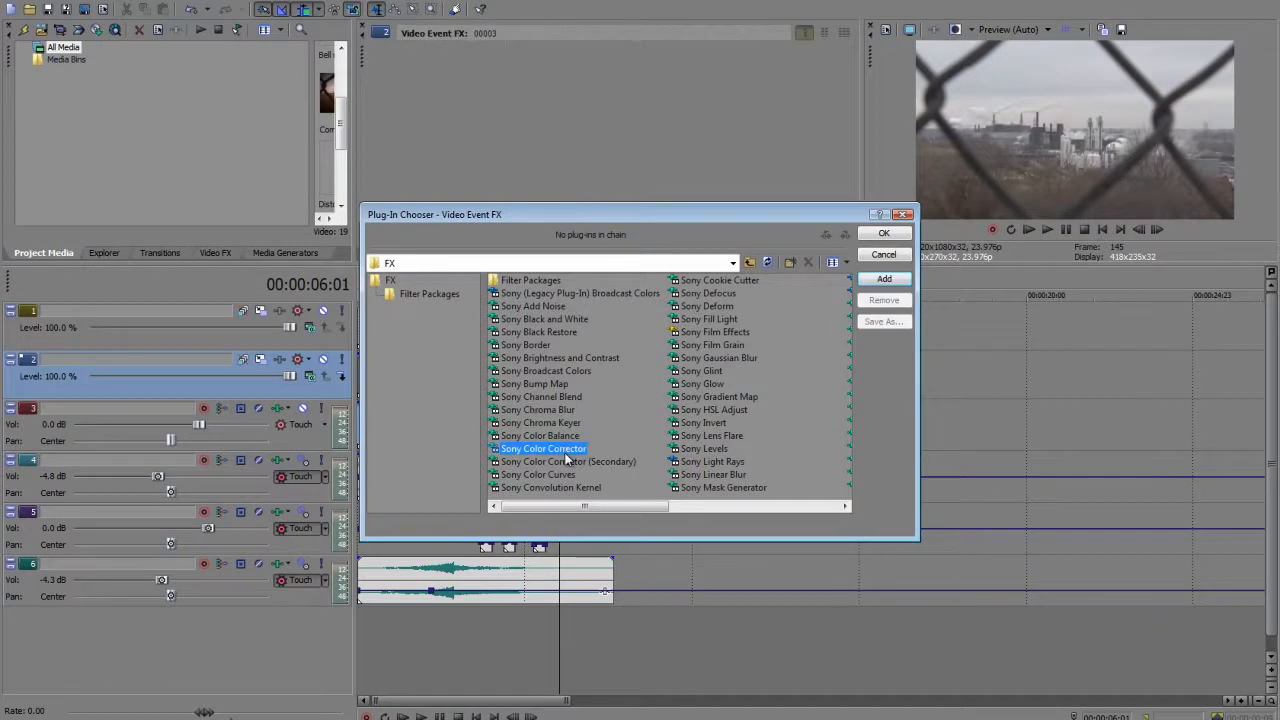
left_click(884, 280)
left_click(884, 233)
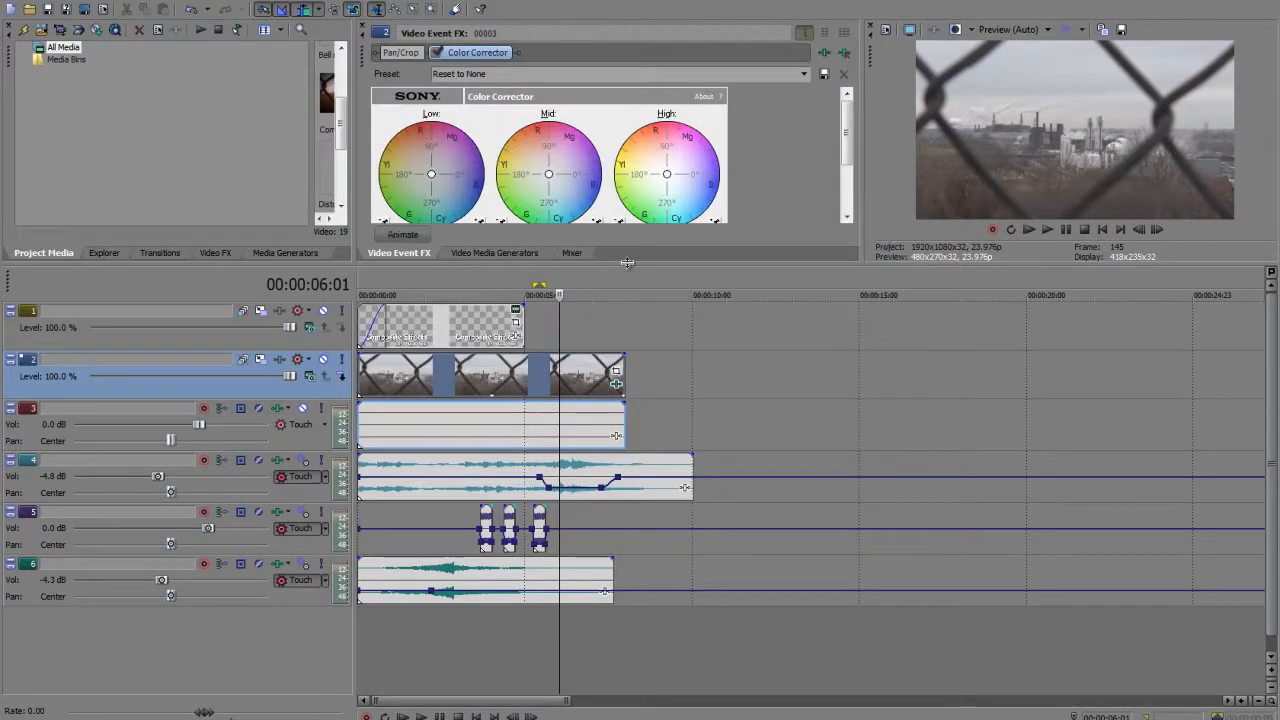
Step: Show the Color Corrector's keyframe lane with its cursor synced to the timeline, and go to the start of the clip
left_click_drag(625, 265, 620, 334)
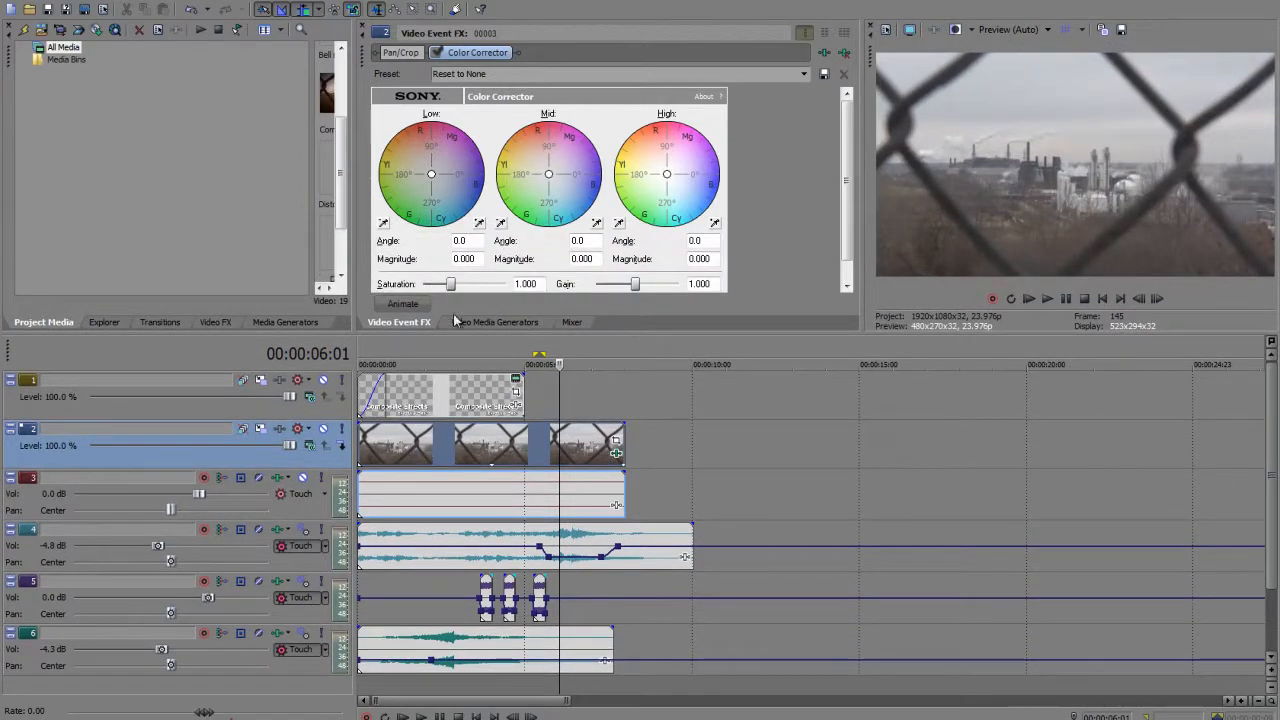
left_click(405, 304)
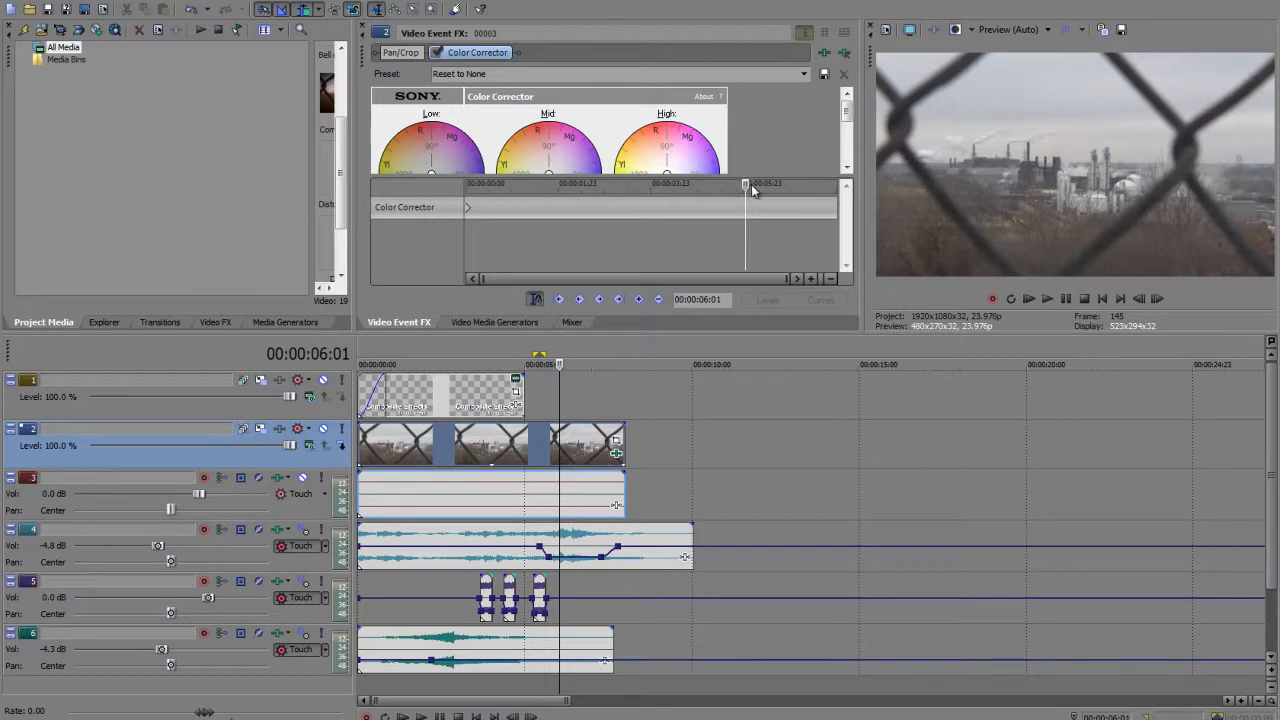
left_click_drag(746, 183, 533, 244)
left_click(536, 298)
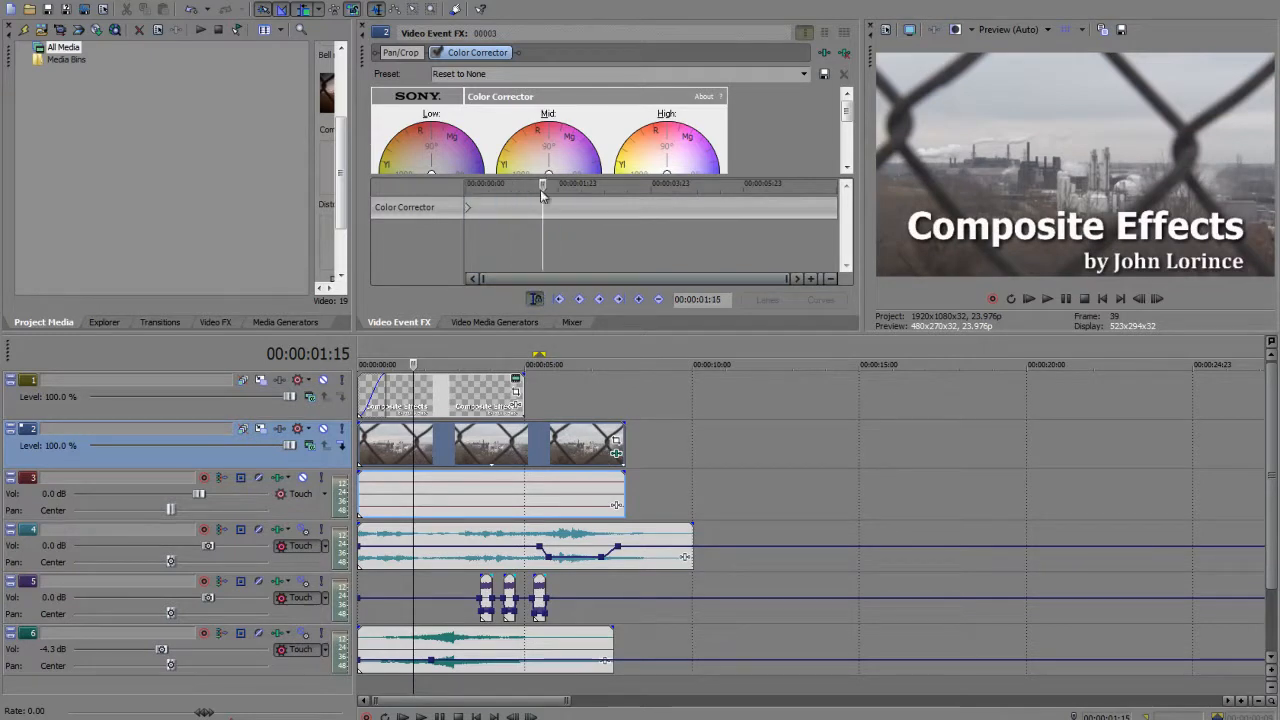
left_click_drag(545, 190, 455, 188)
Step: Set auto ripple to Affected Tracks, Bus Tracks, Markers, and Regions
left_click_drag(748, 315, 748, 233)
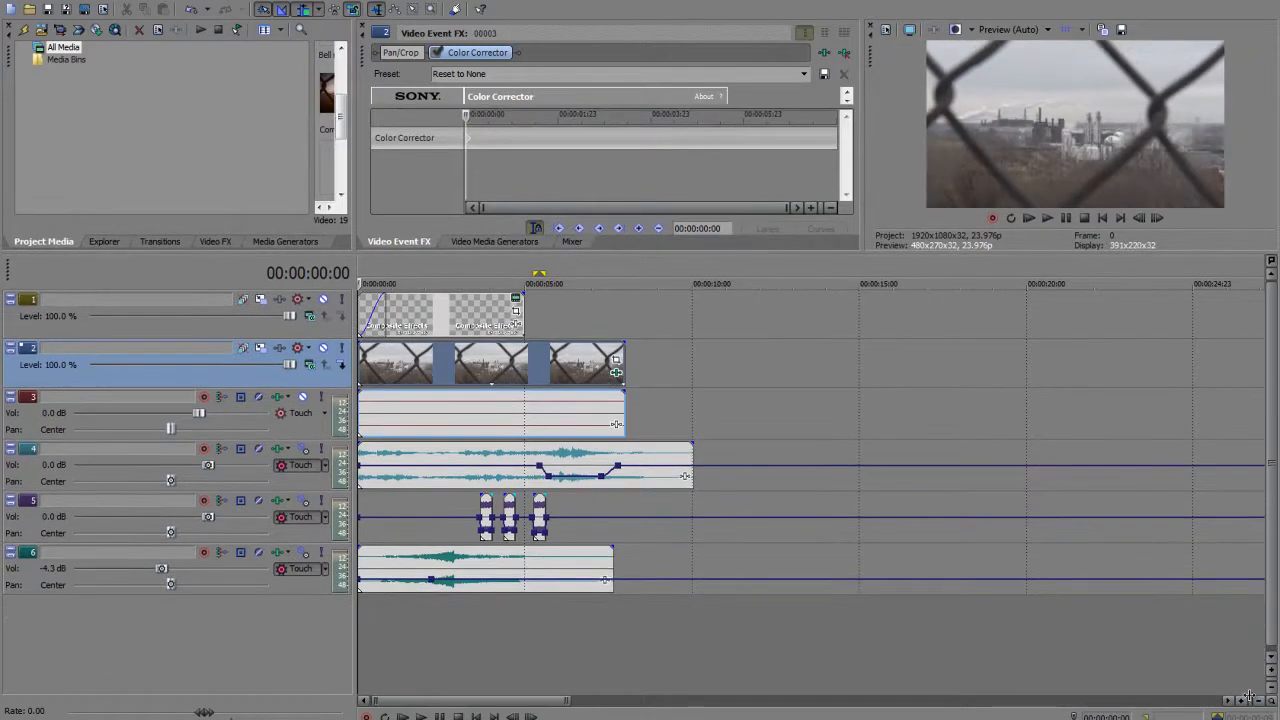
left_click(1241, 700)
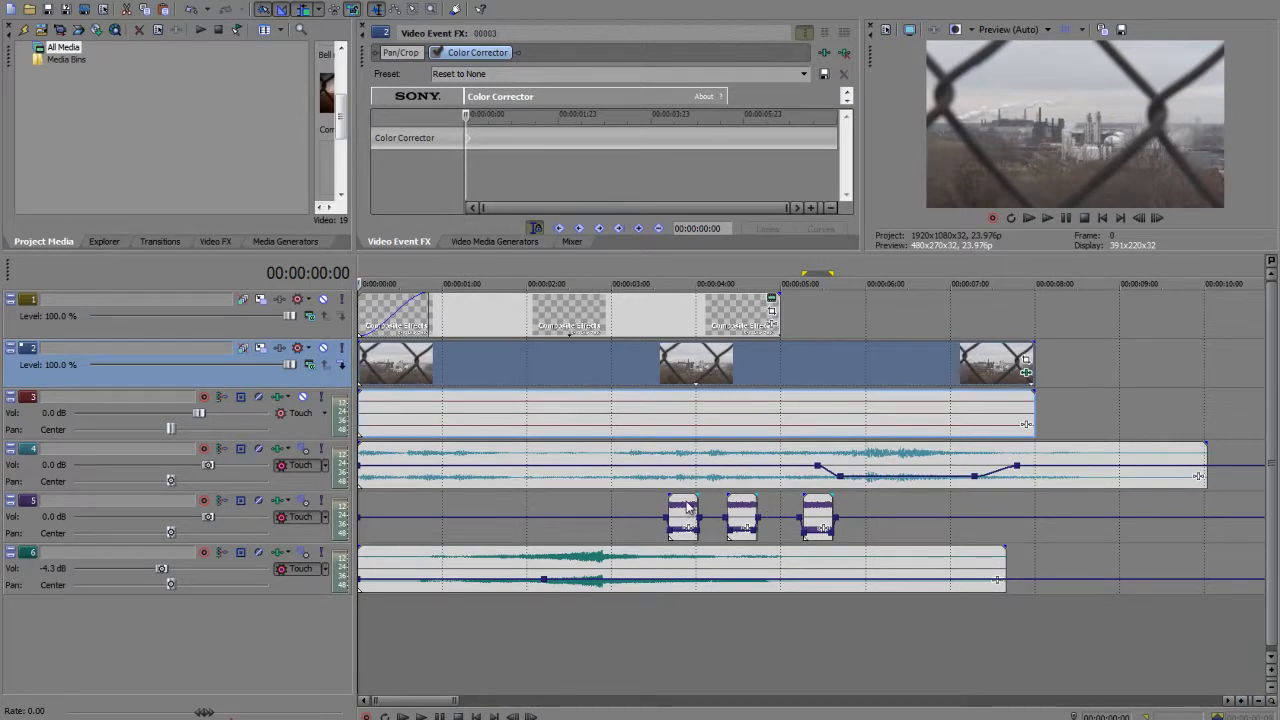
left_click(320, 10)
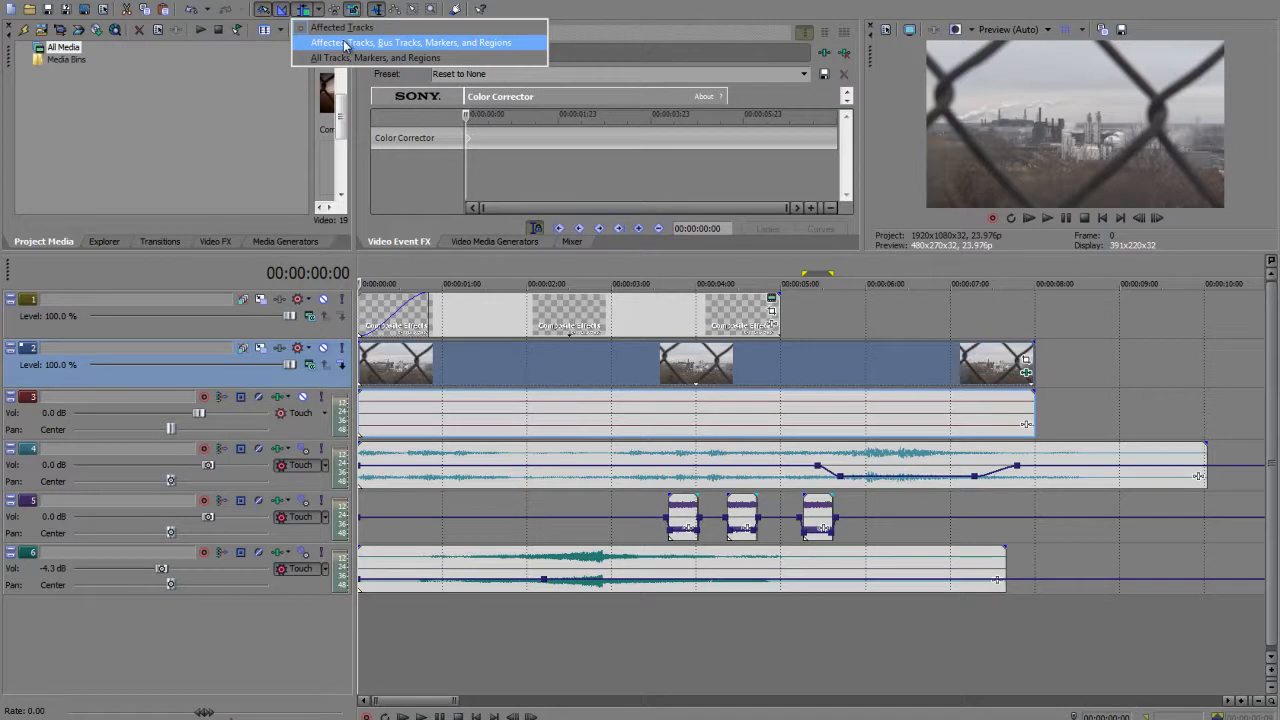
left_click(345, 45)
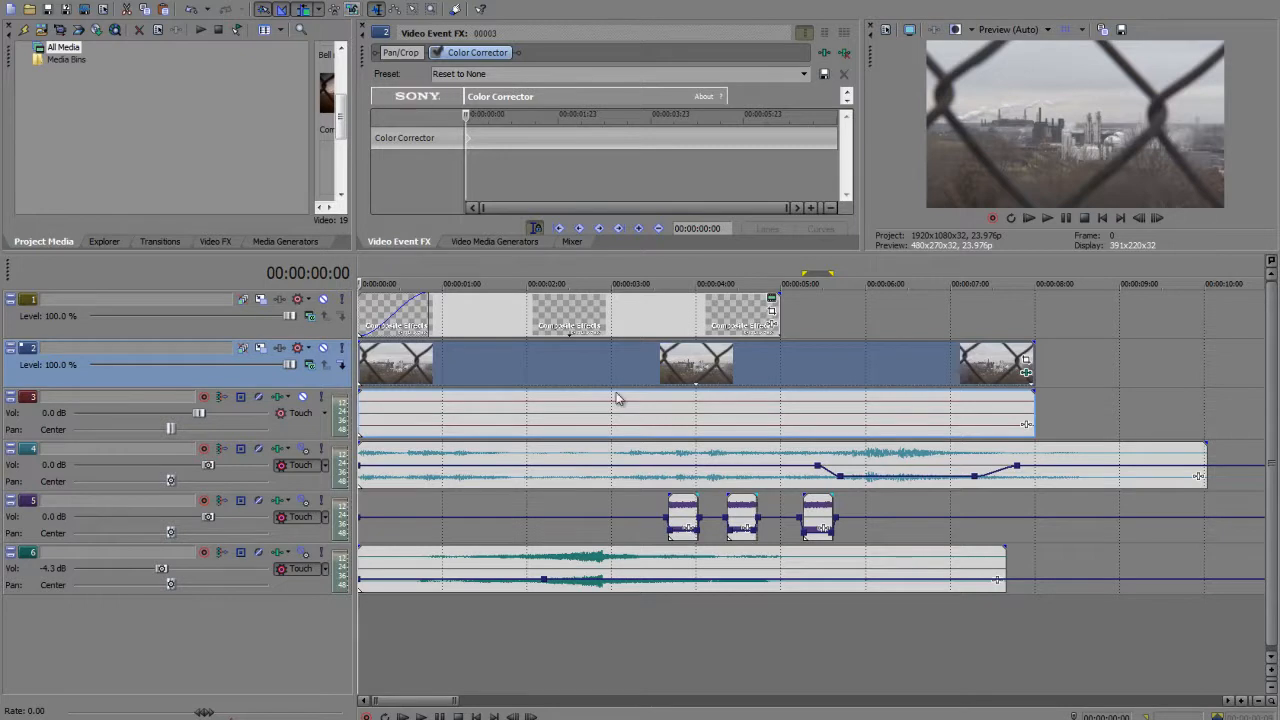
Step: Ripple the three short sound effects on track 5 earlier, starting at about 2.5 seconds, and play from the beginning
left_click_drag(687, 510, 583, 486)
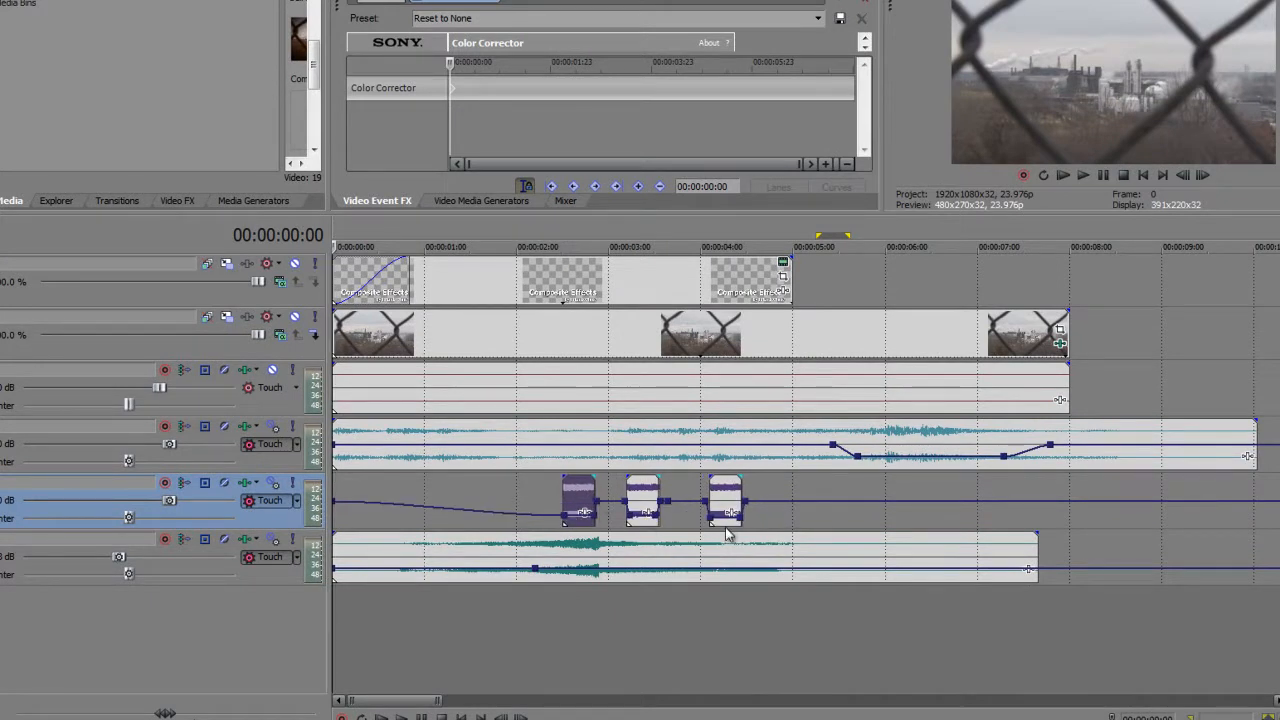
left_click(527, 489)
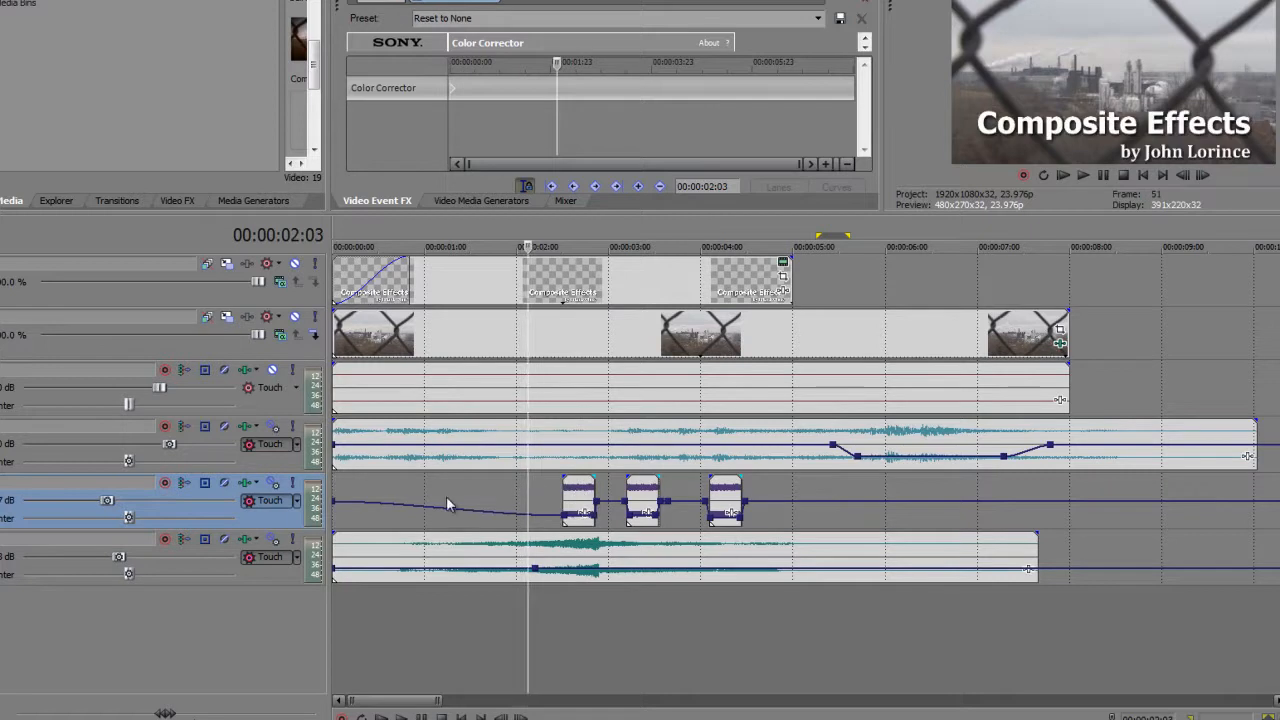
key("ctrl+Home")
key("space")
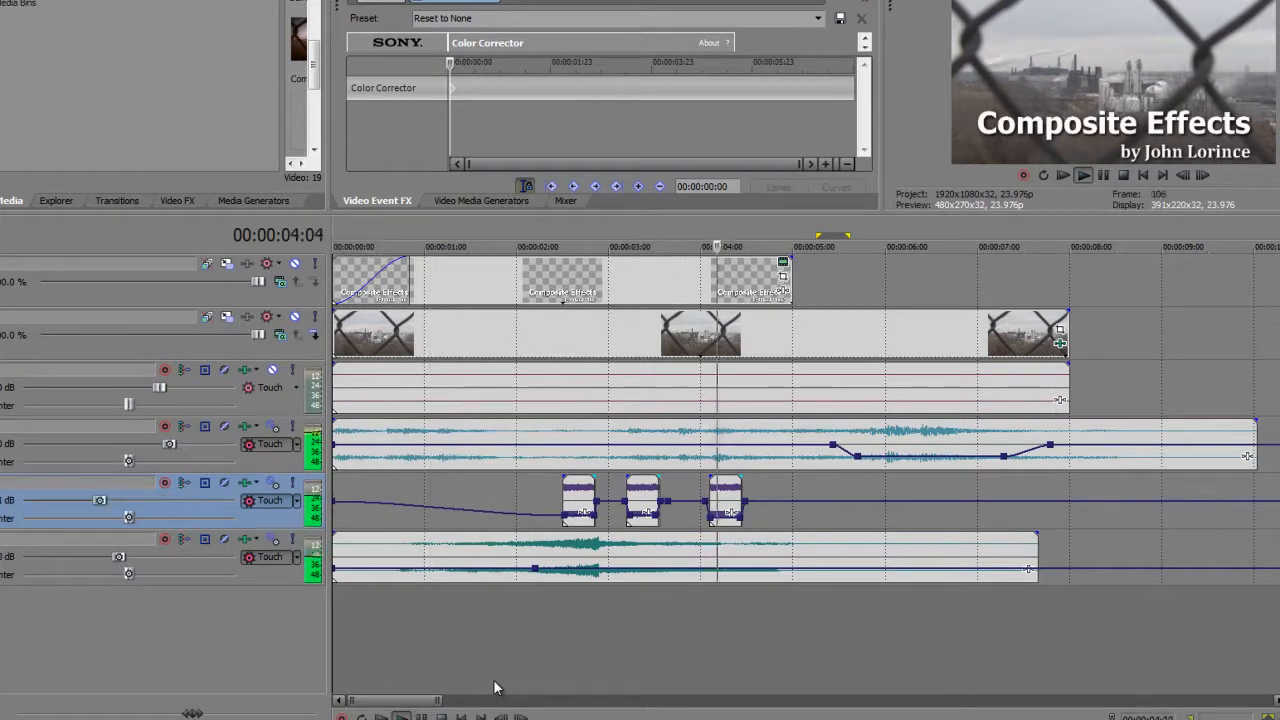
Step: Reposition the three sound effects on track 5 to start at about 00:00:02:22, checking their timing by playback
key("Return")
left_click_drag(573, 495, 618, 493)
left_click(537, 634)
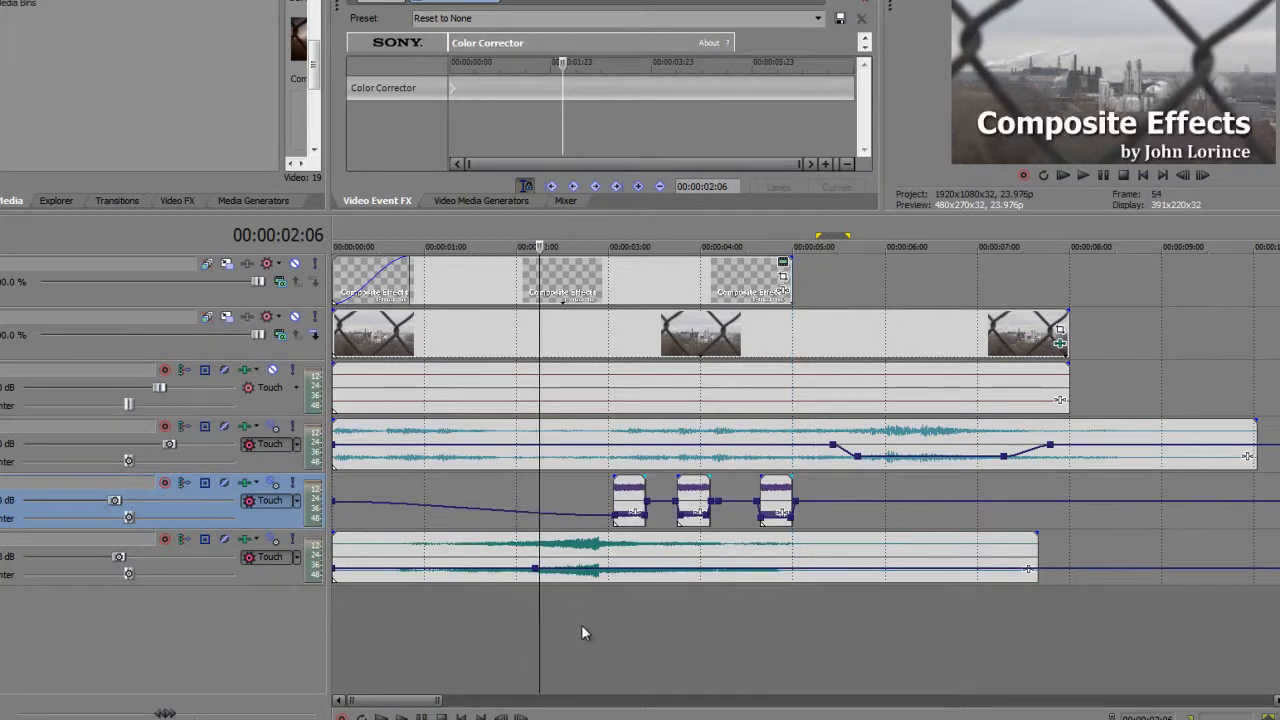
key("space")
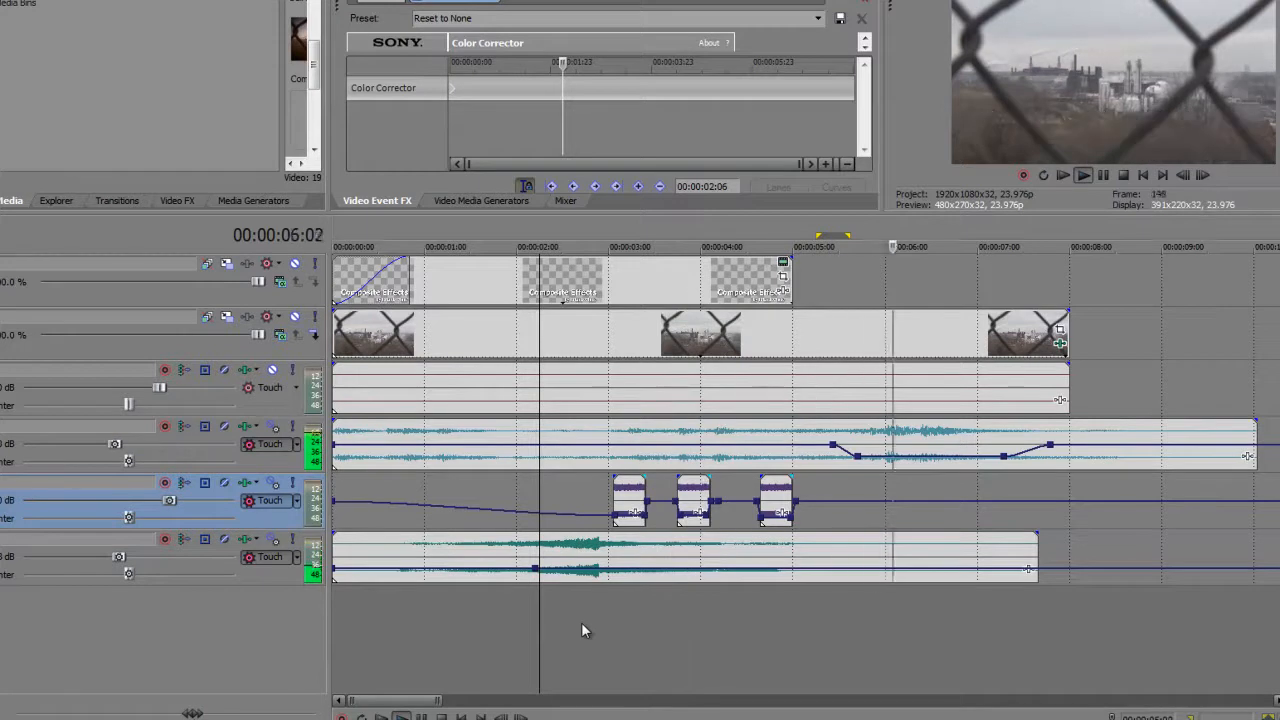
key("Return")
left_click_drag(637, 514, 627, 514)
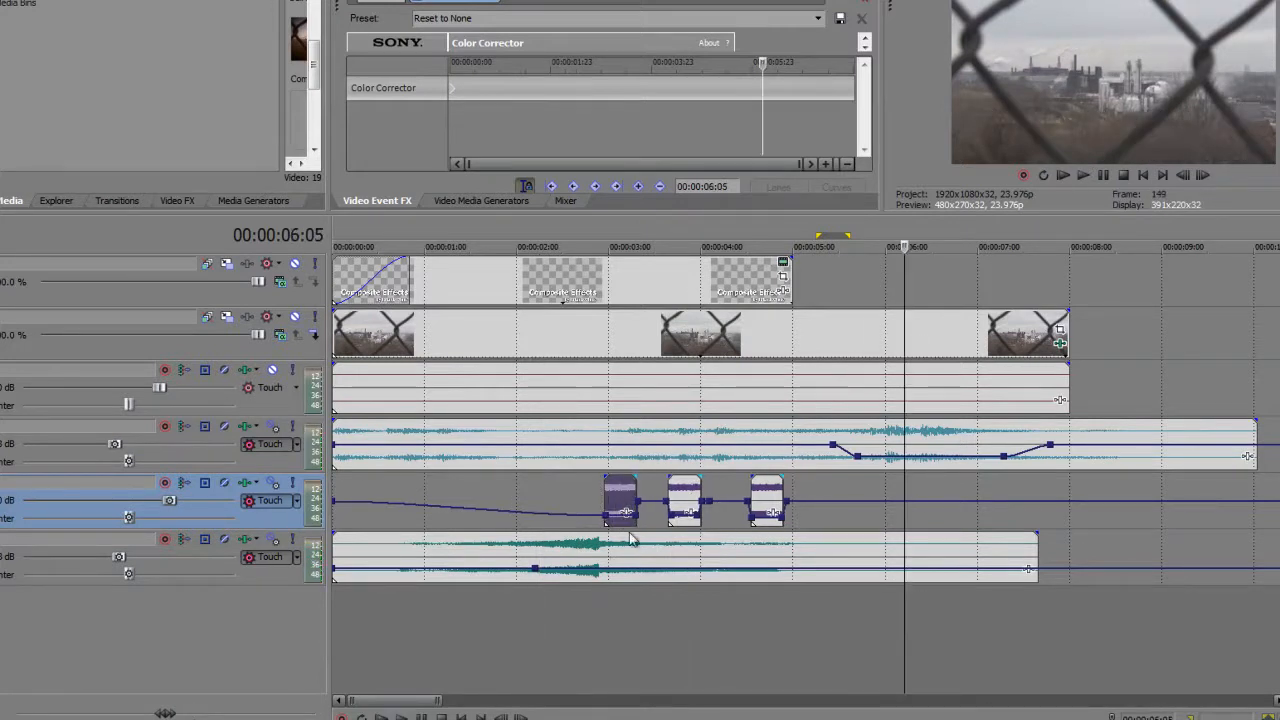
left_click(480, 639)
key("space")
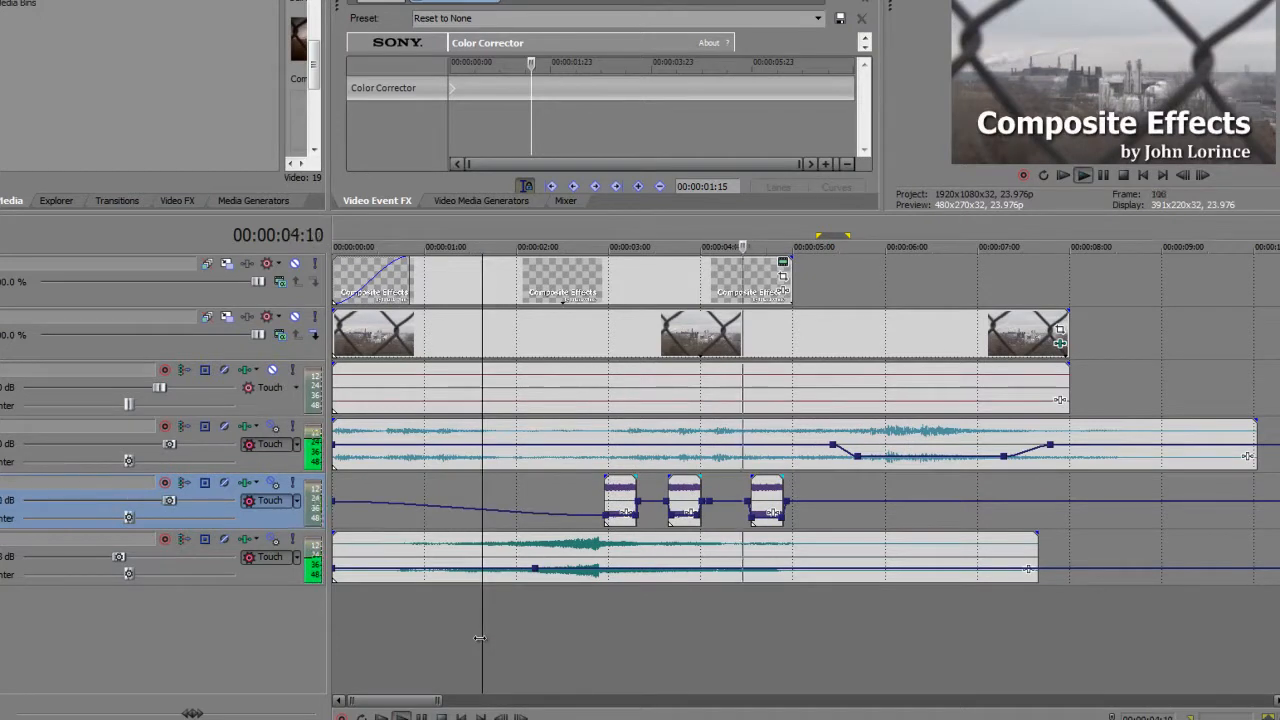
key("Return")
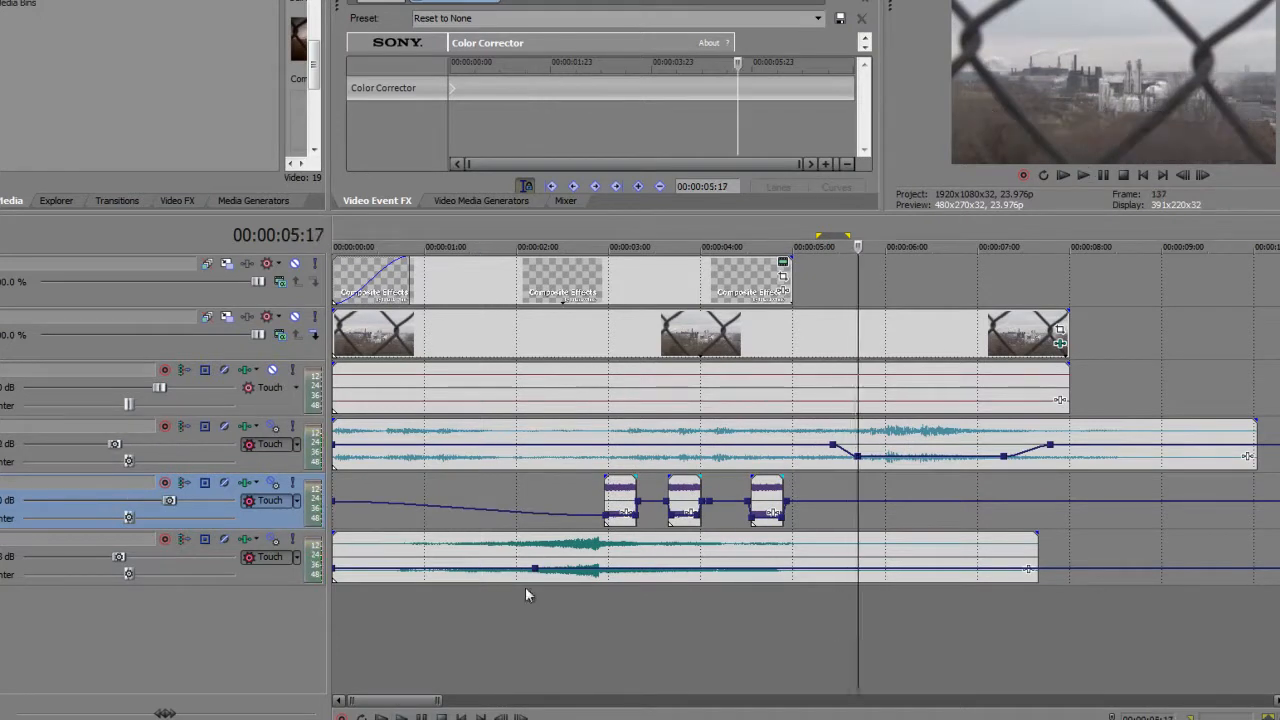
Step: At the start of the video clip, set Color Corrector saturation to 2.083, gamma to 0.814, and the High wheel to angle 315.0, magnitude 0.219
left_click(603, 336)
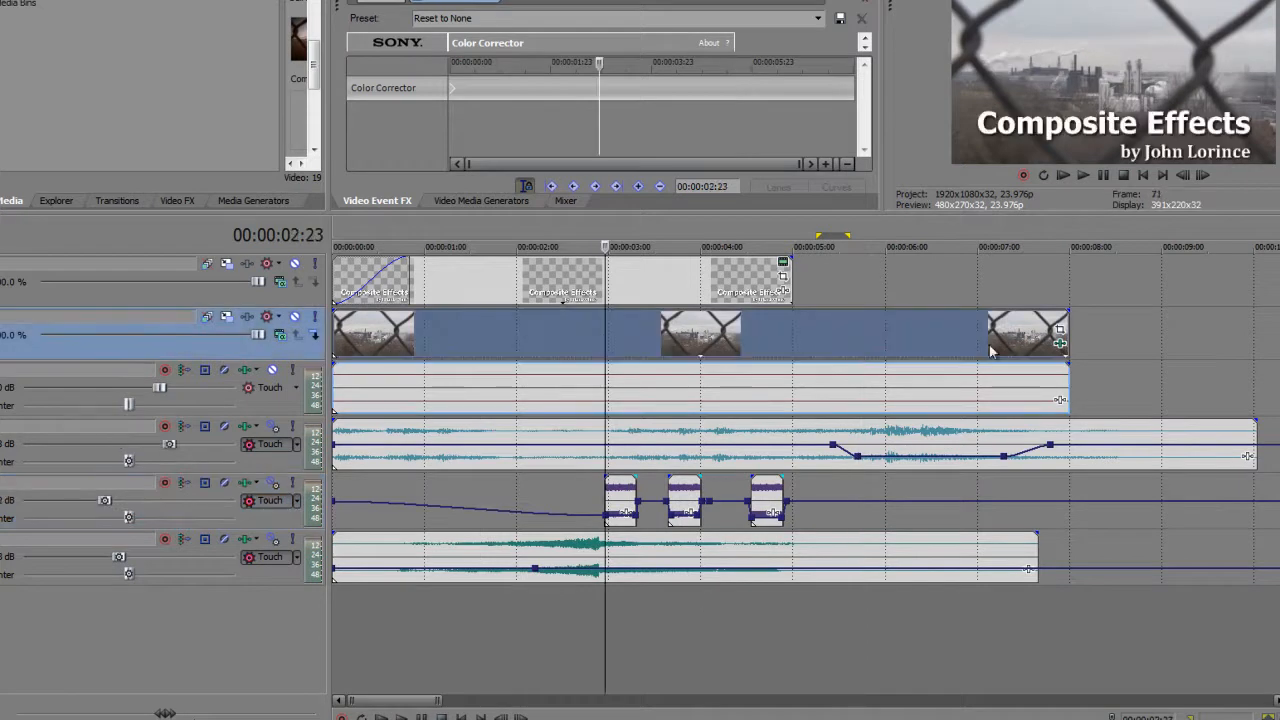
left_click_drag(318, 213, 306, 406)
left_click_drag(598, 250, 588, 284)
left_click(452, 276)
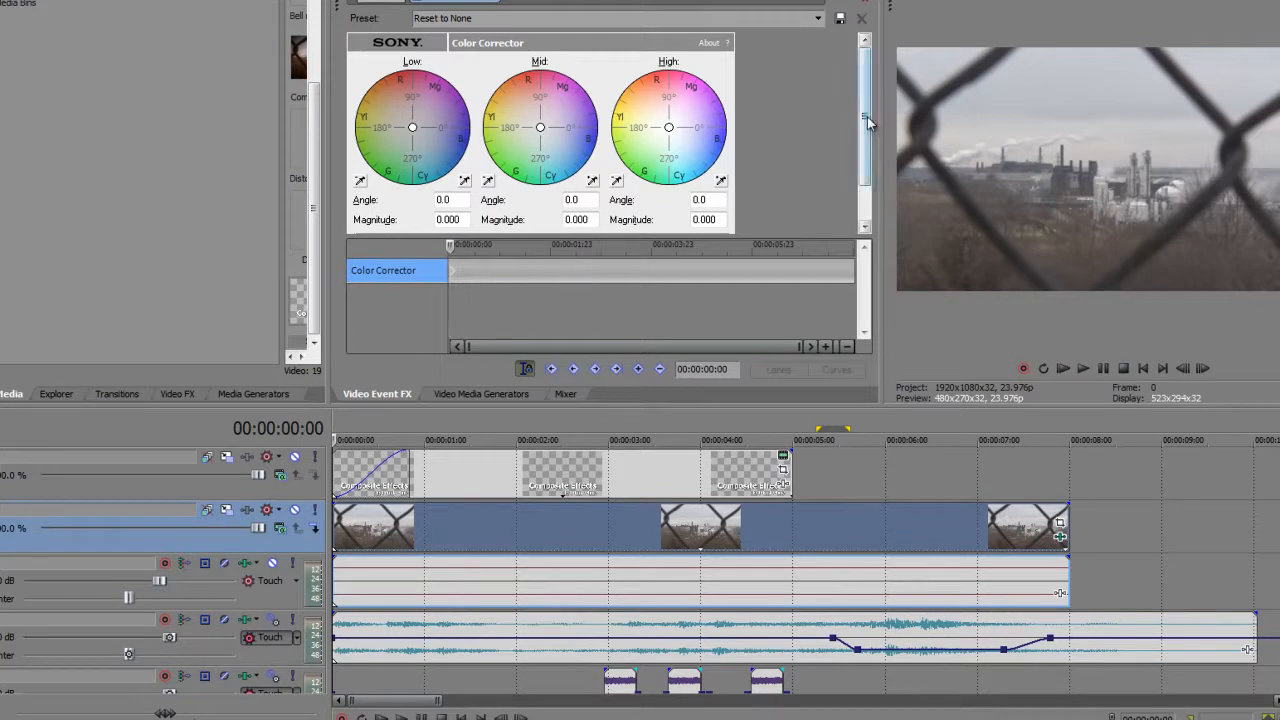
left_click_drag(867, 117, 866, 168)
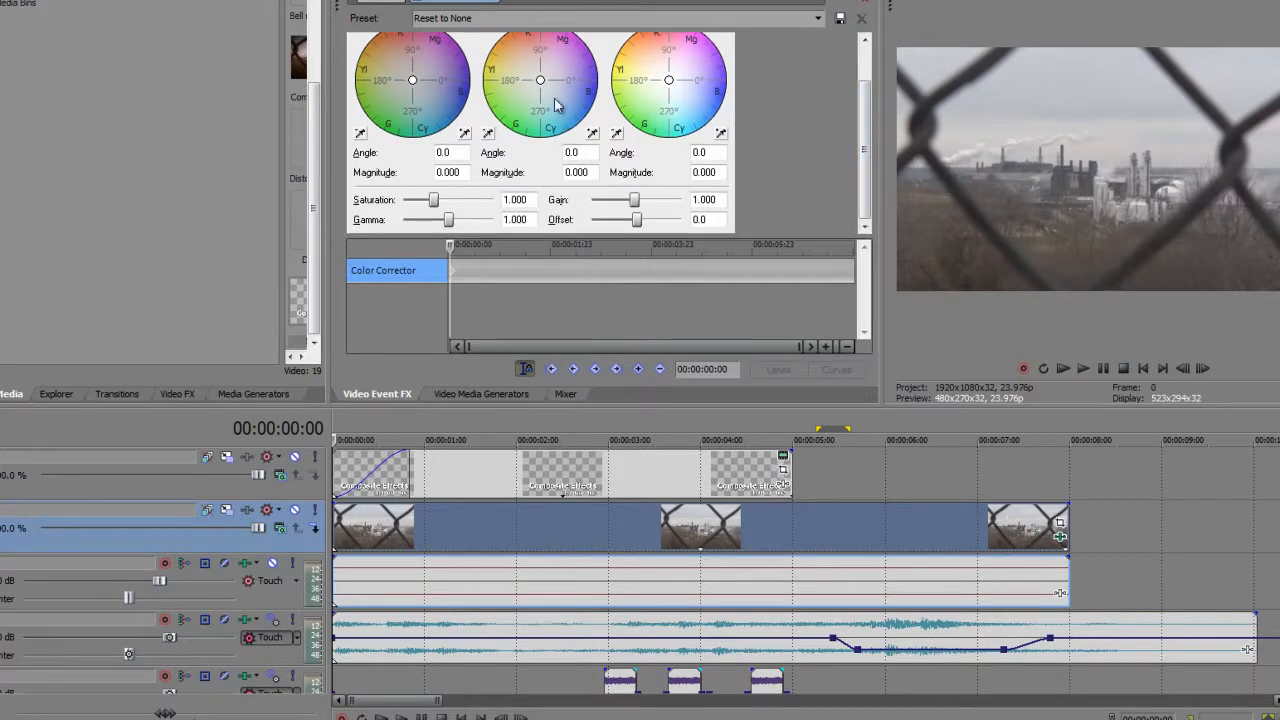
left_click_drag(434, 200, 447, 225)
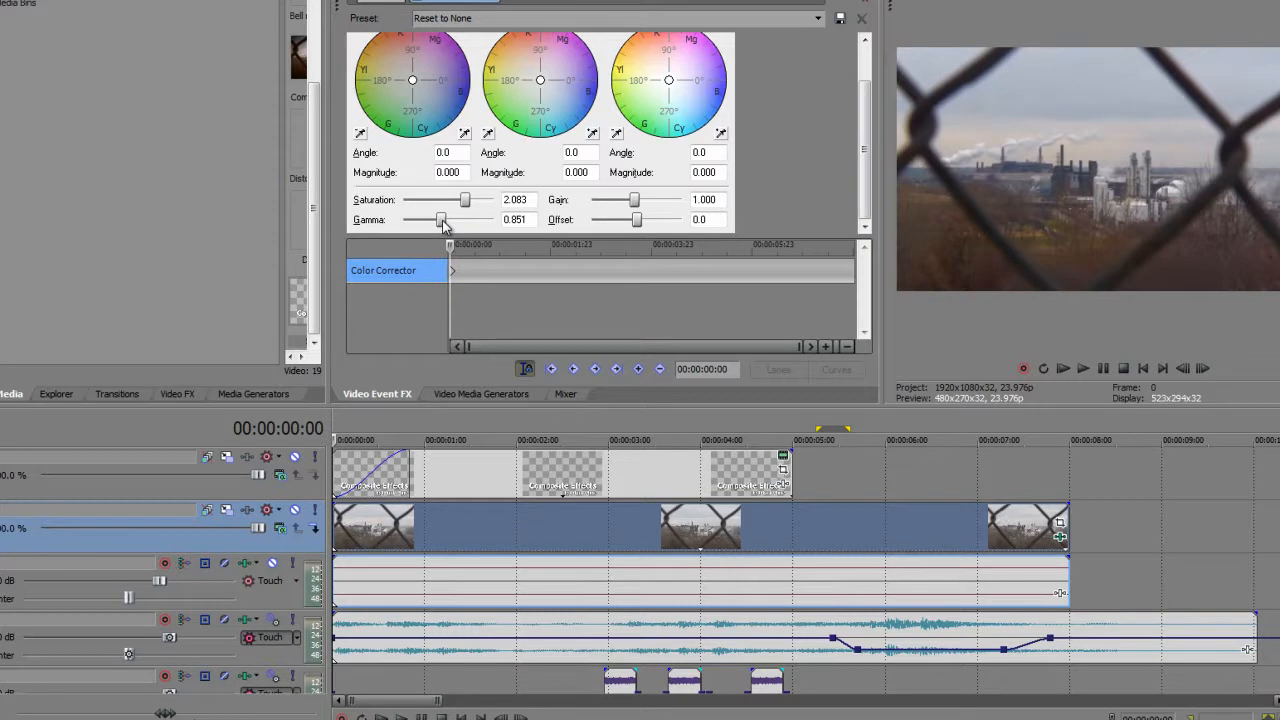
left_click_drag(442, 220, 441, 220)
left_click_drag(668, 80, 678, 92)
Step: At 00:00:02:22, keyframe a strong blue tint by setting the Mid wheel to angle 313.2 and magnitude 0.680
left_click_drag(450, 250, 599, 254)
left_click(825, 346)
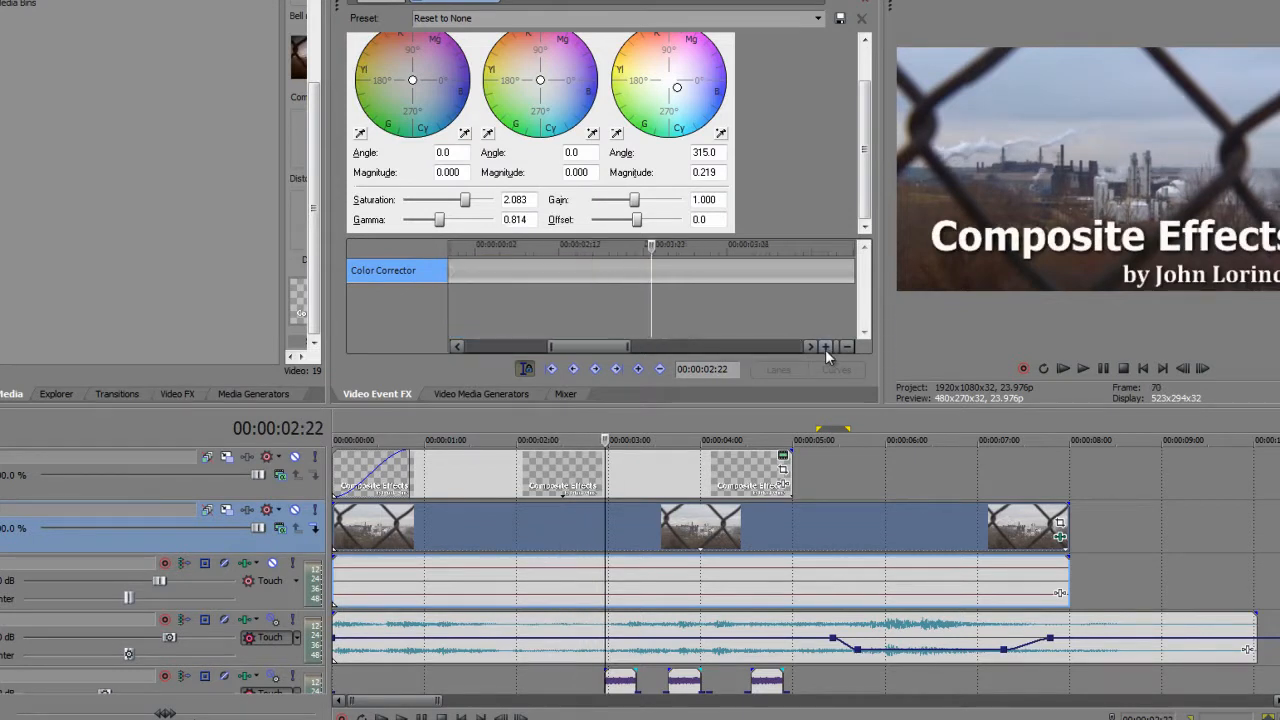
left_click(825, 346)
left_click_drag(330, 140, 389, 155)
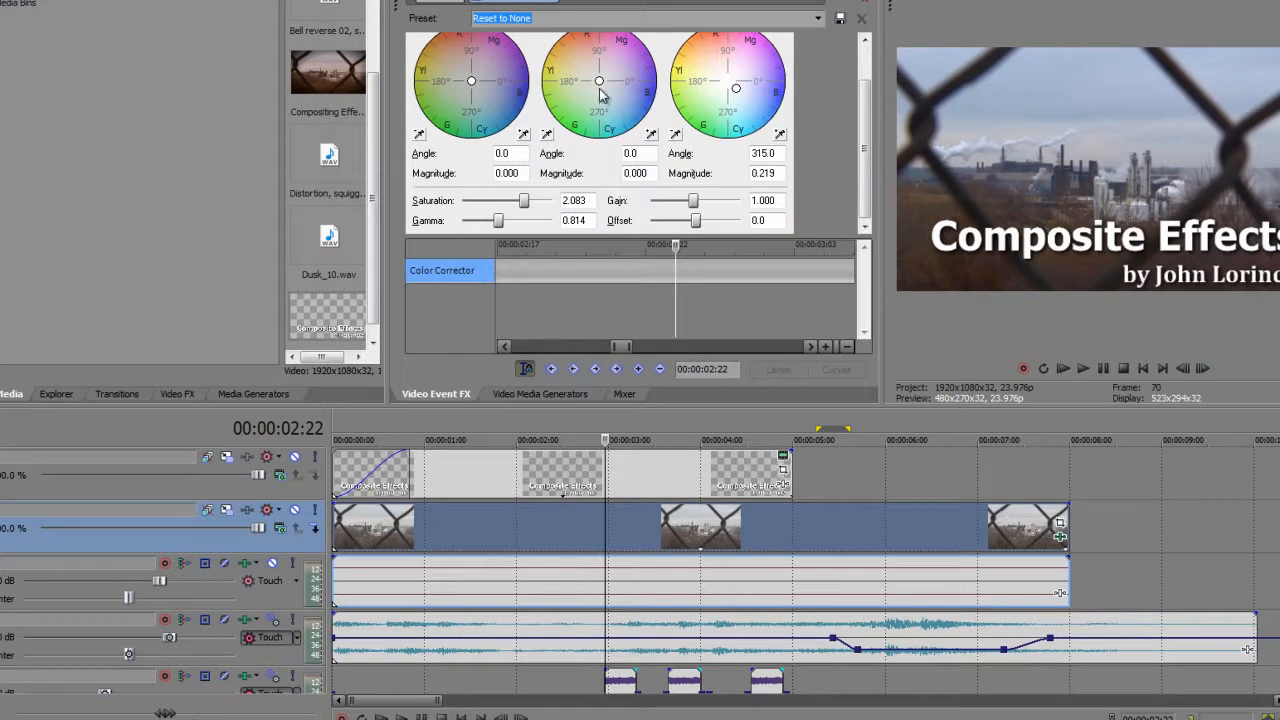
left_click_drag(598, 81, 625, 111)
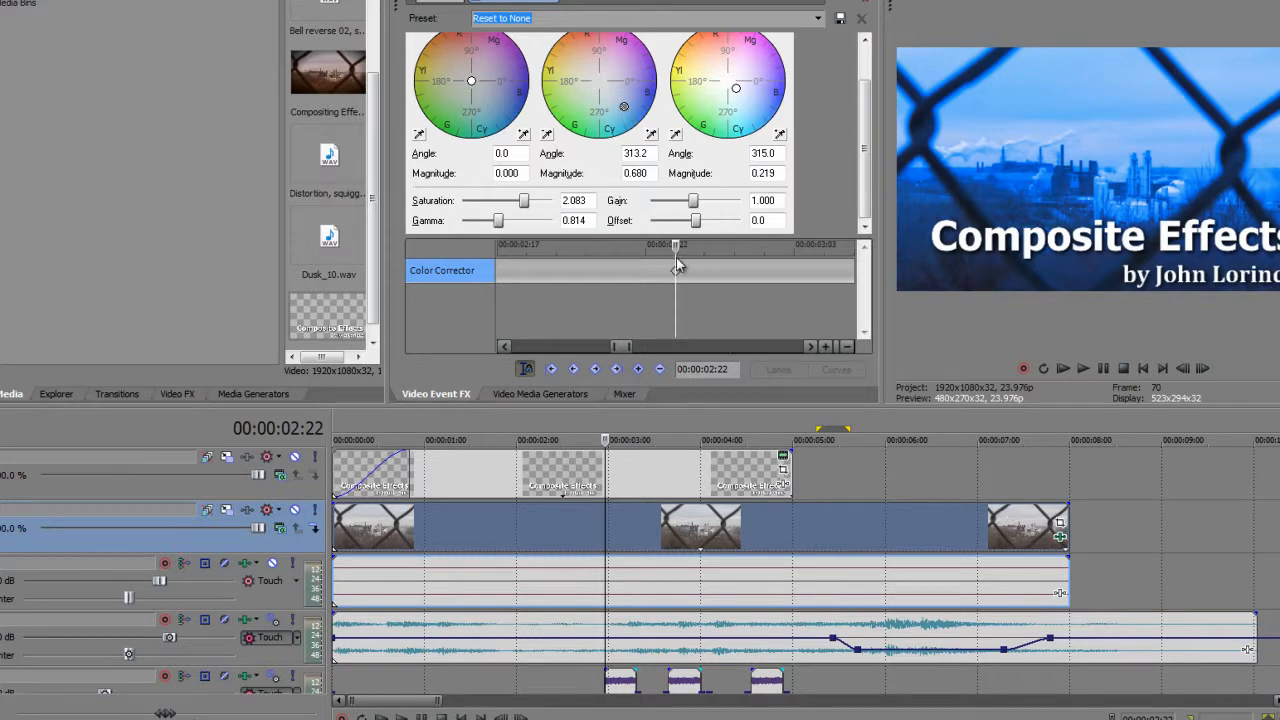
Step: Copy the first Color Corrector keyframe at the start of the clip
left_click_drag(612, 345, 578, 345)
left_click_drag(786, 256, 790, 306)
left_click_drag(608, 348, 519, 350)
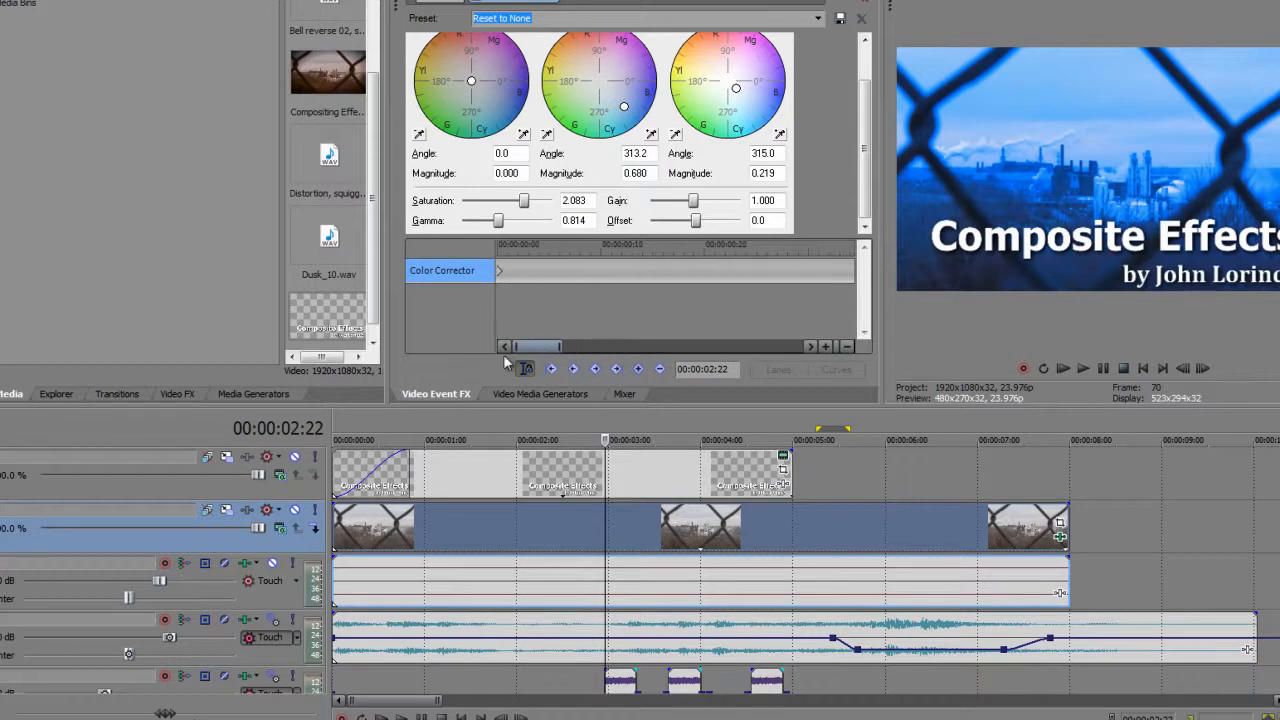
left_click(499, 276)
right_click(499, 276)
left_click(530, 318)
Step: Shift the blue-tint keyframe slightly after 00:00:02:22 and paste the copied keyframe at 00:00:02:22
left_click_drag(502, 245, 705, 276)
left_click_drag(546, 345, 714, 342)
left_click_drag(521, 245, 673, 247)
left_click(676, 265)
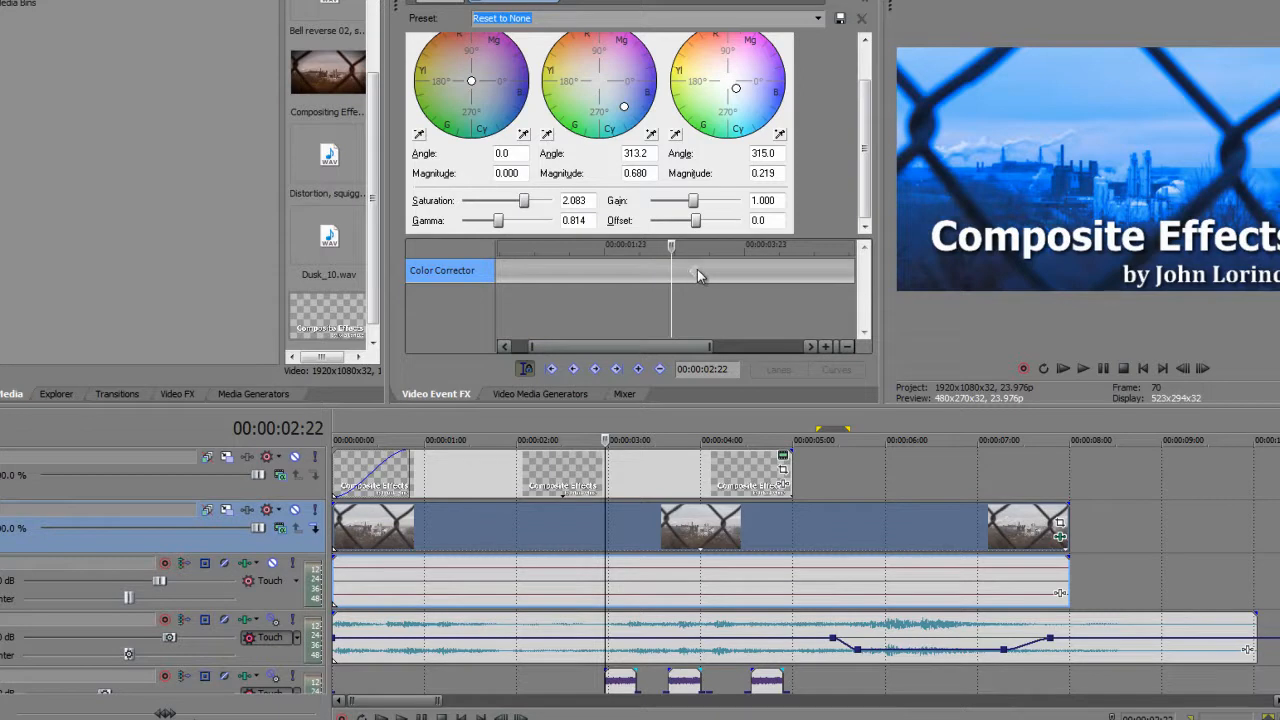
right_click(671, 271)
left_click(697, 330)
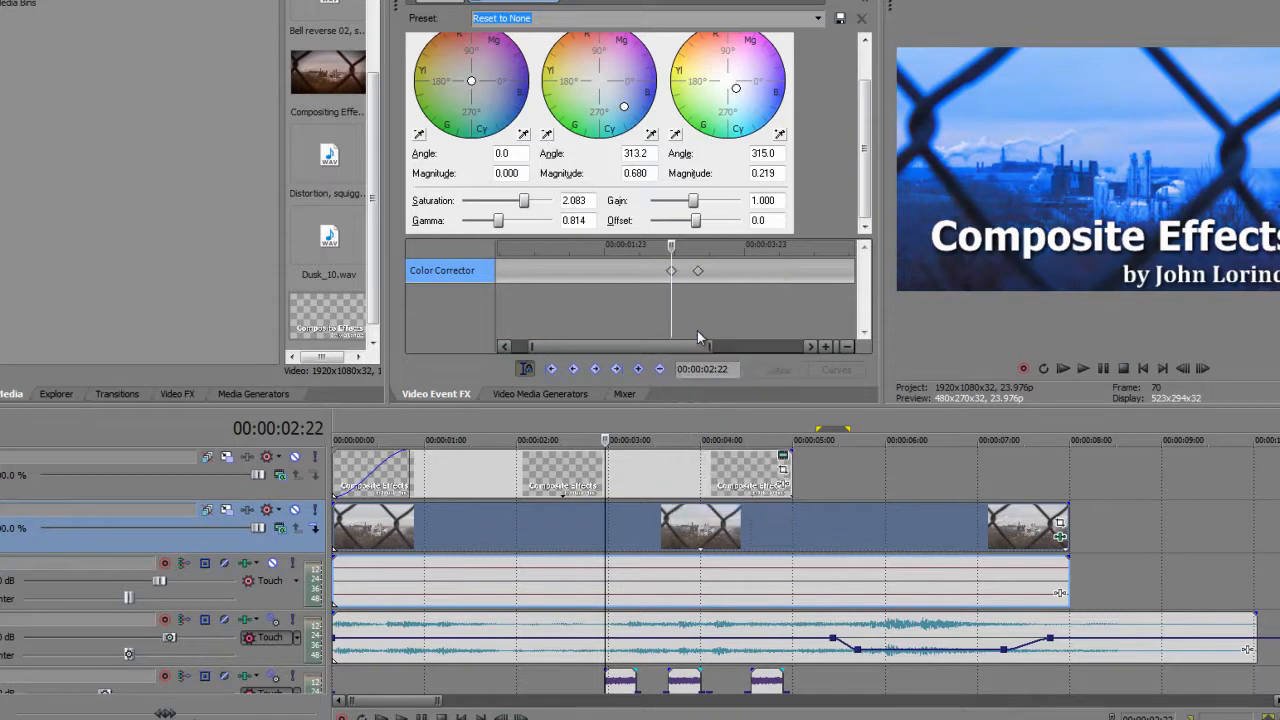
Step: Move the blue-tint Color Corrector keyframe to 00:00:03:00, closer to the keyframe at 00:00:02:22
scroll(650, 252, "up", 3)
left_click(629, 275)
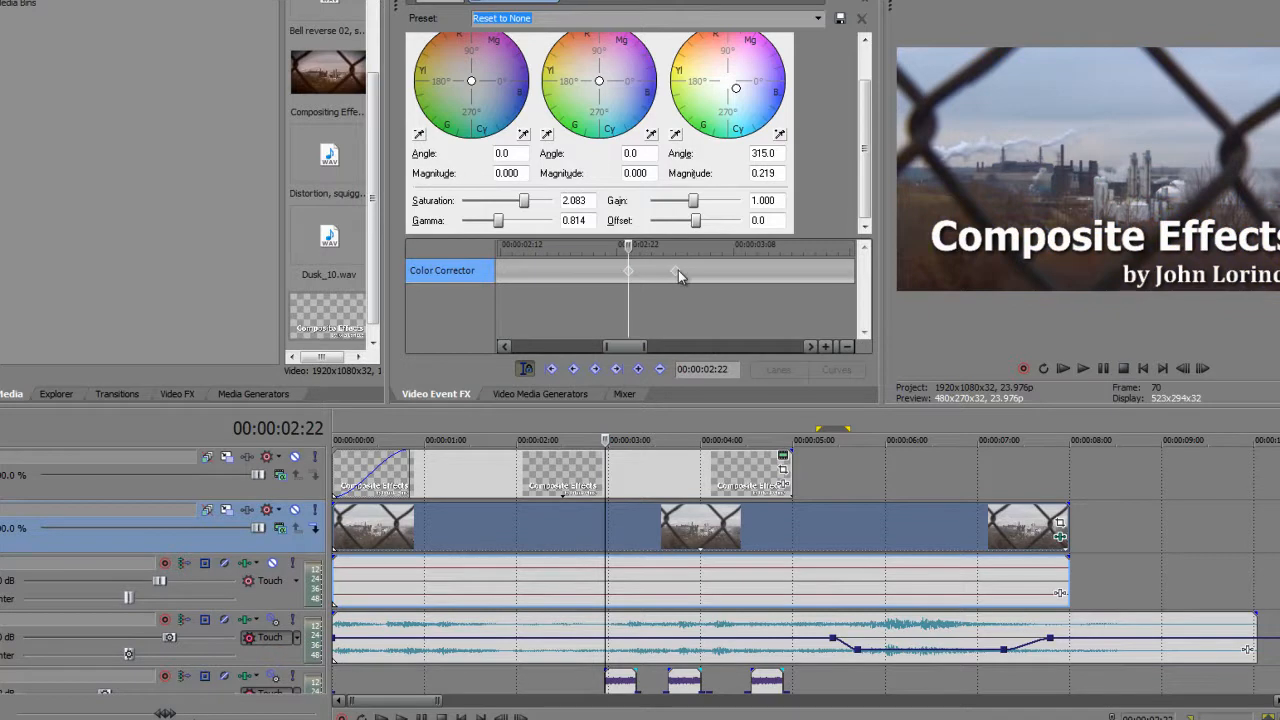
left_click_drag(676, 270, 655, 275)
left_click(676, 272)
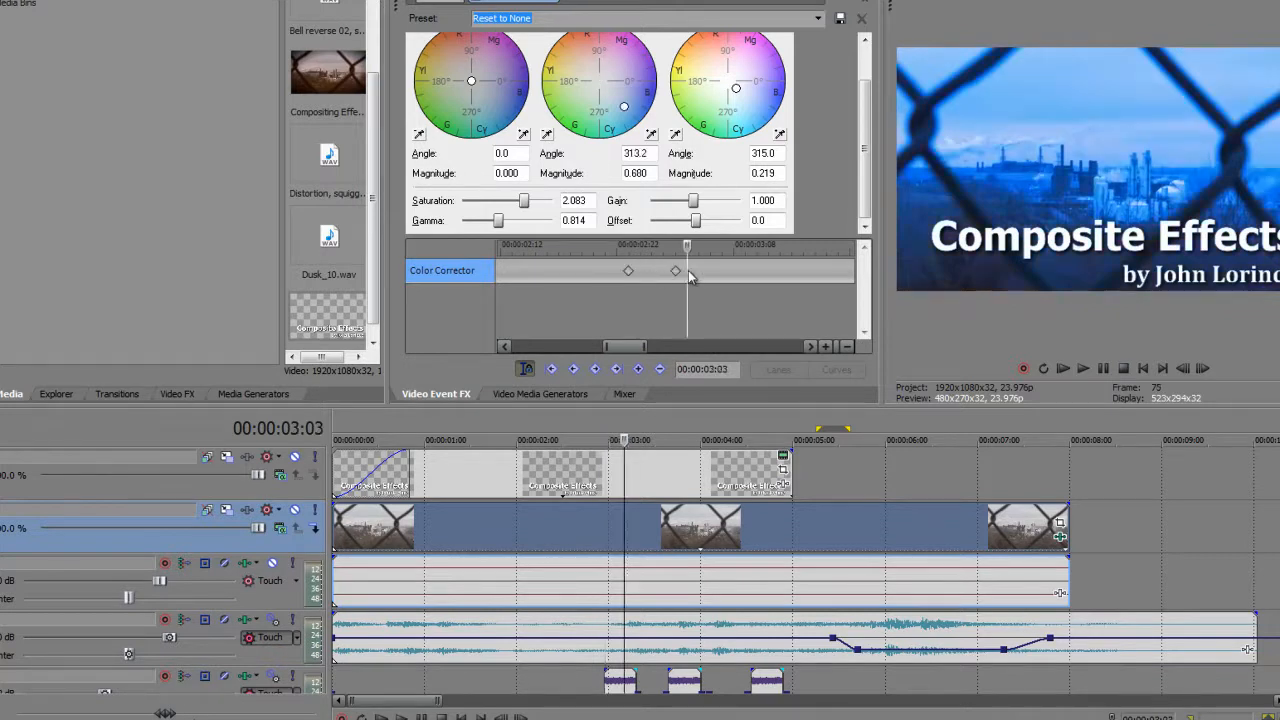
left_click_drag(677, 271, 719, 248)
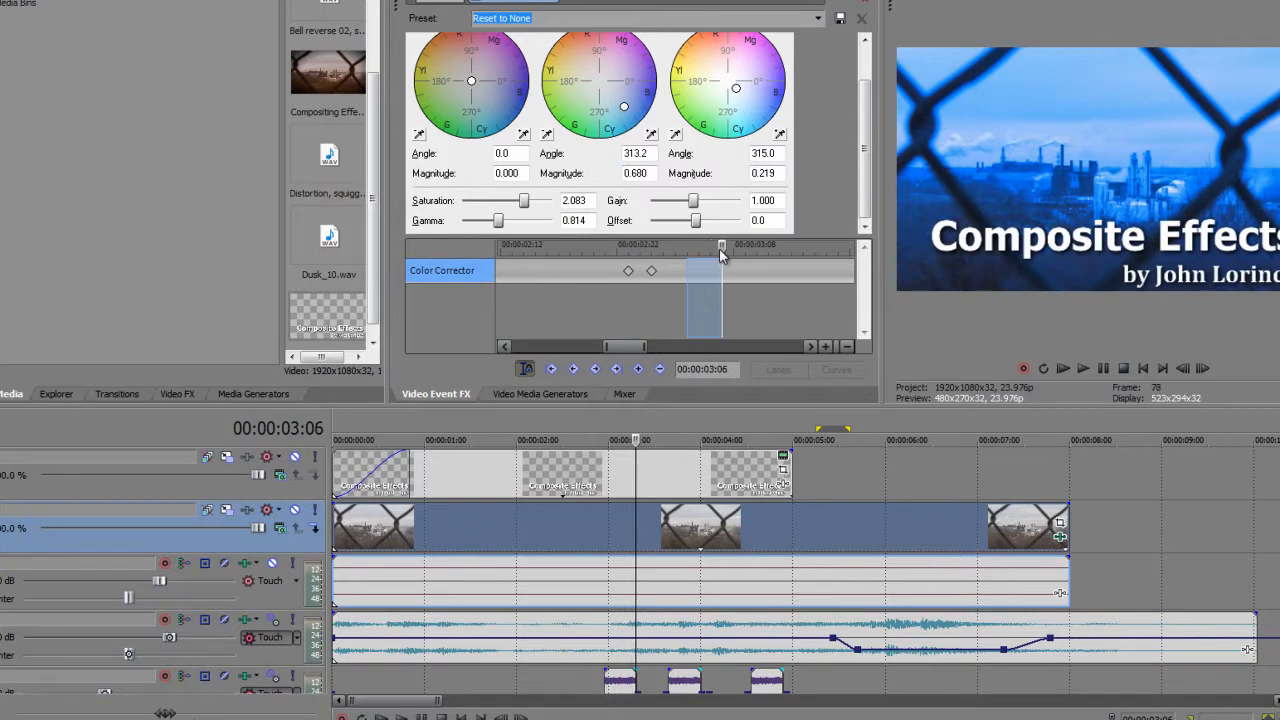
Step: Copy the untinted keyframe at 00:00:02:22 and paste it at 00:00:03:06 to end the blue flash
left_click(628, 272)
right_click(628, 272)
left_click(644, 319)
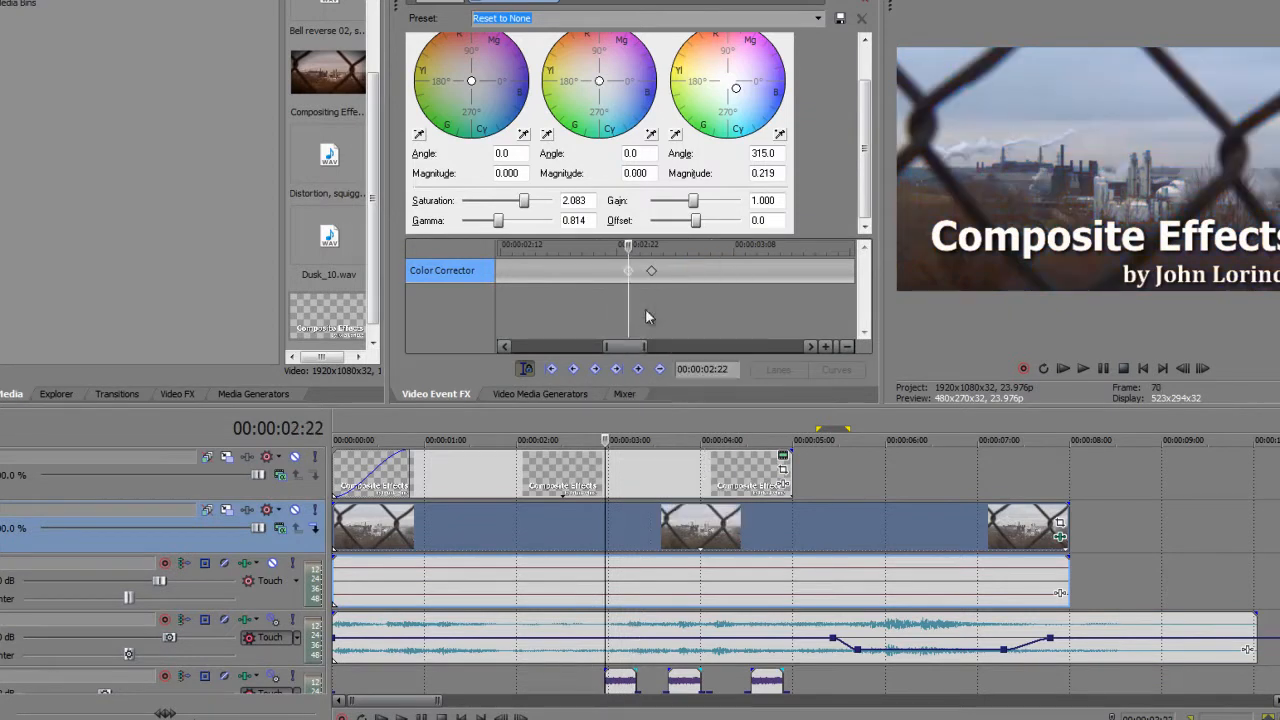
left_click_drag(630, 250, 724, 238)
left_click(720, 268)
right_click(720, 268)
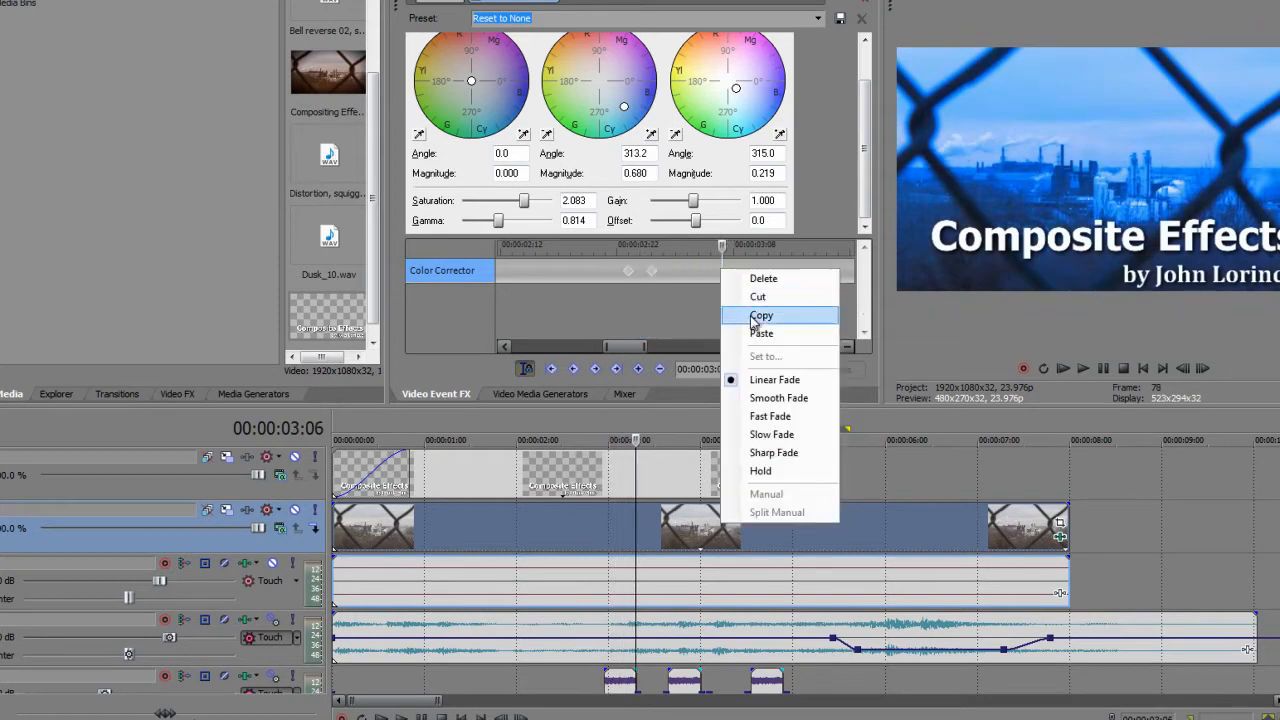
left_click(759, 334)
Step: Play back the blue flash against the sound effects, starting from 00:00:02:15
left_click_drag(726, 257, 590, 351)
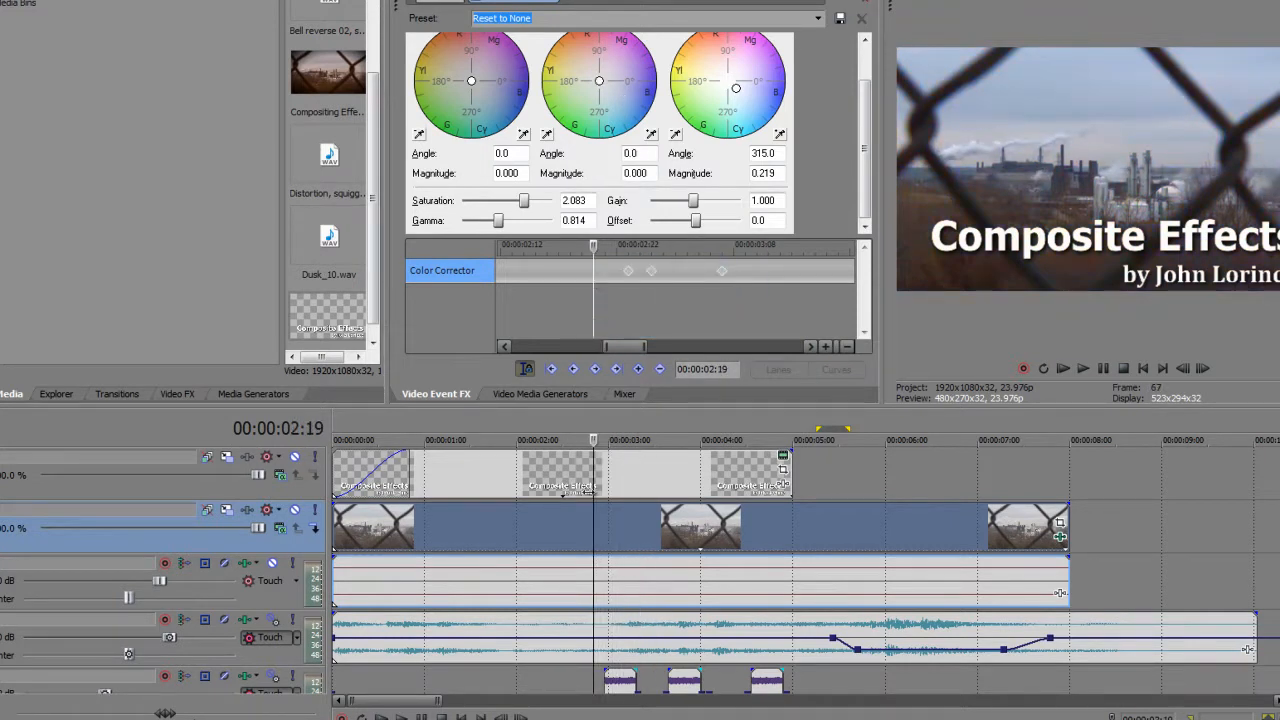
left_click(574, 430)
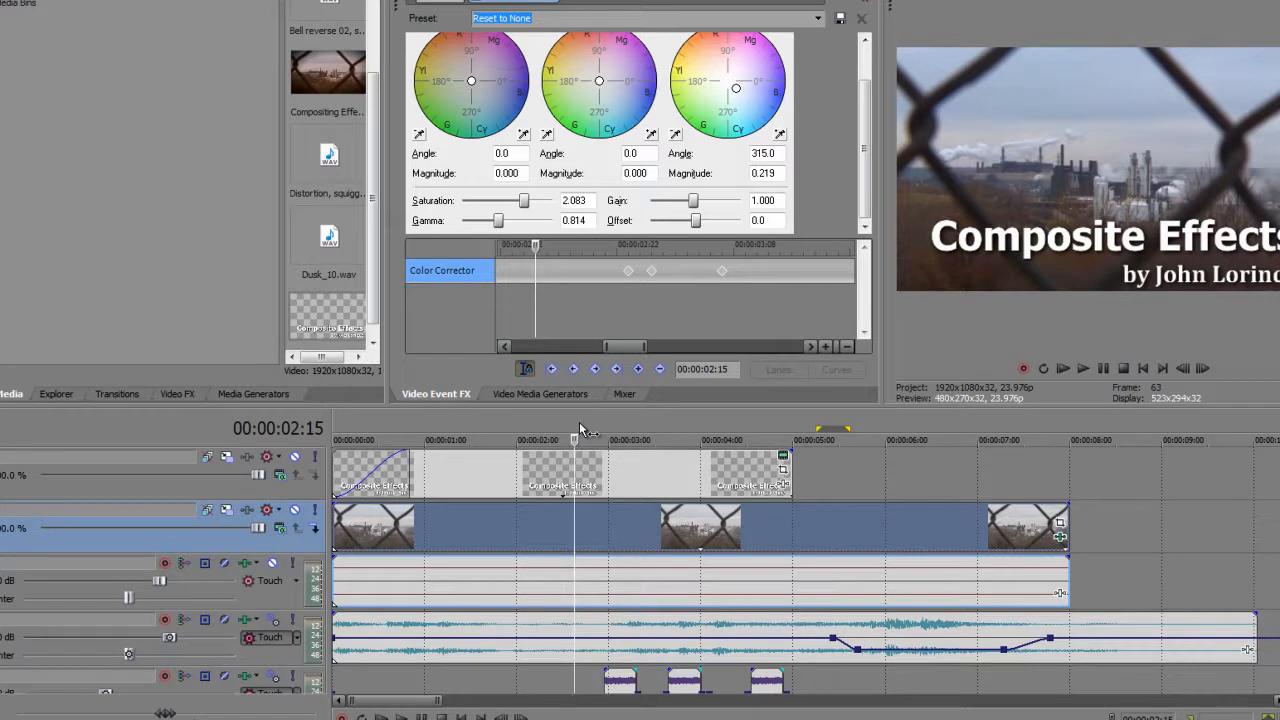
key("space")
key("Return")
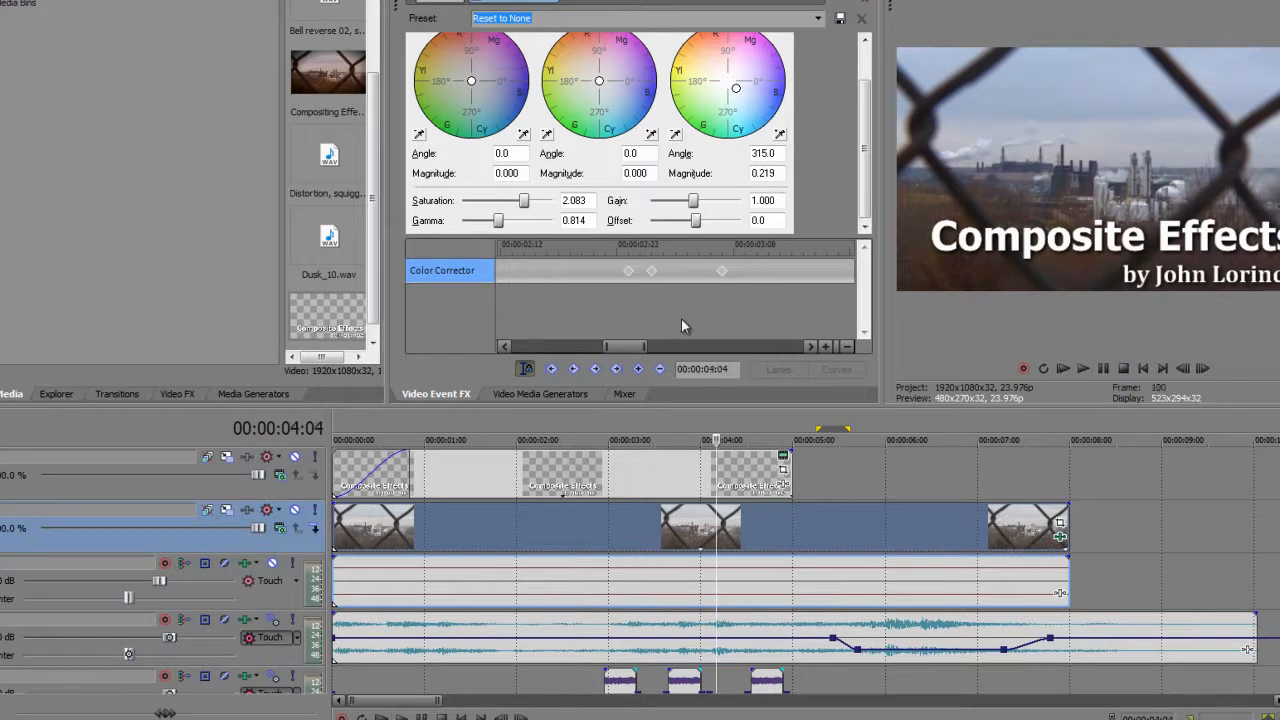
Step: Set the interpolation of the blue-tint keyframe at 00:00:03:00 to Hold
left_click(651, 271)
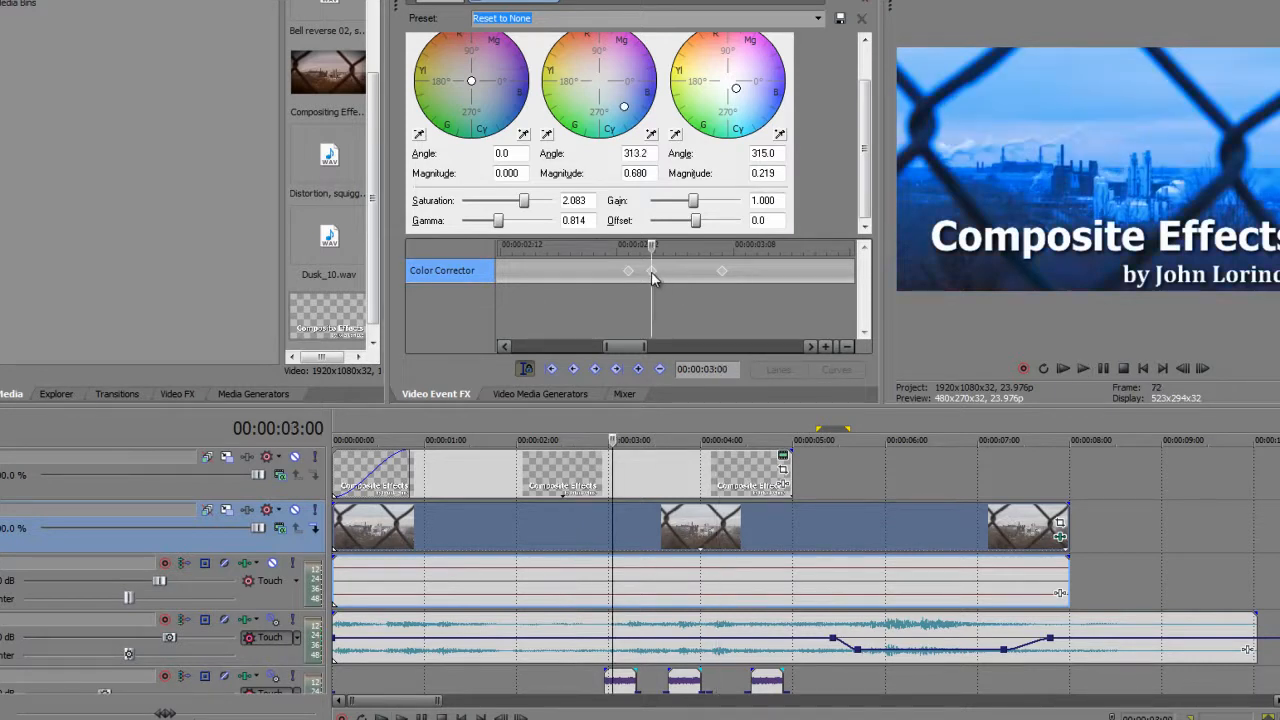
mouse_move(653, 249)
left_mouse_down()
mouse_move(689, 240)
mouse_move(647, 256)
left_mouse_up()
right_click(651, 273)
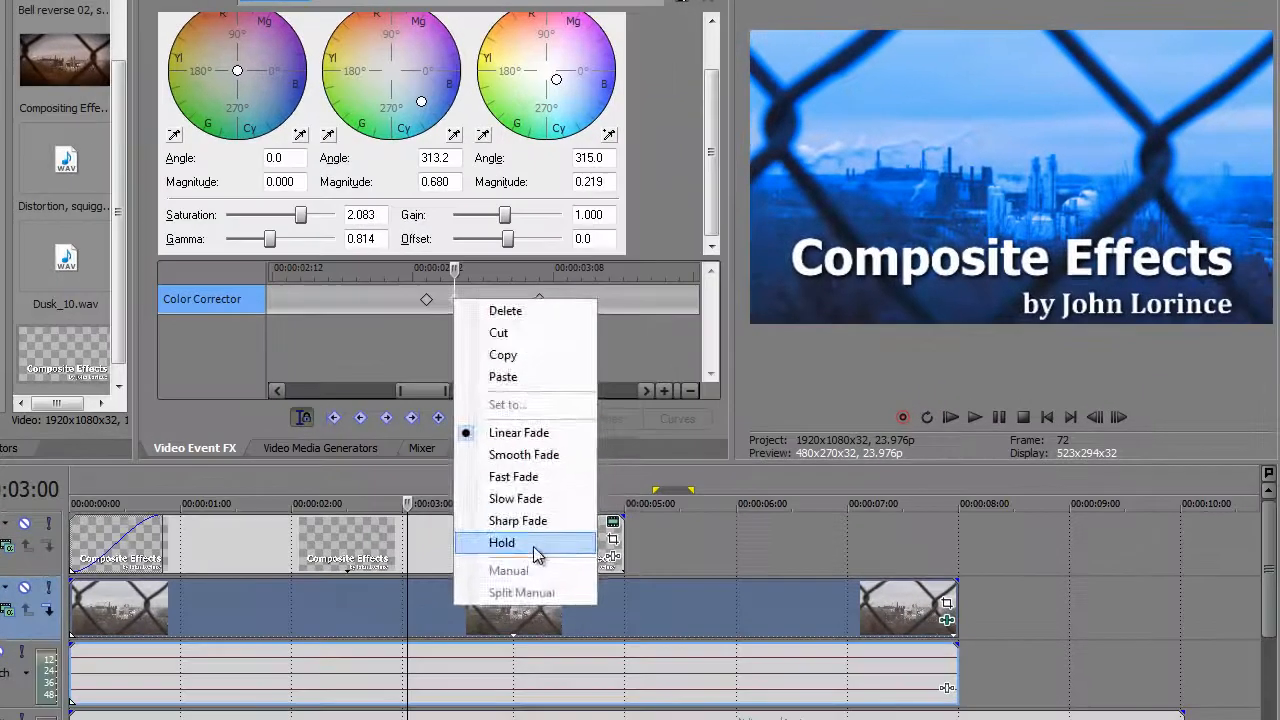
left_click(533, 546)
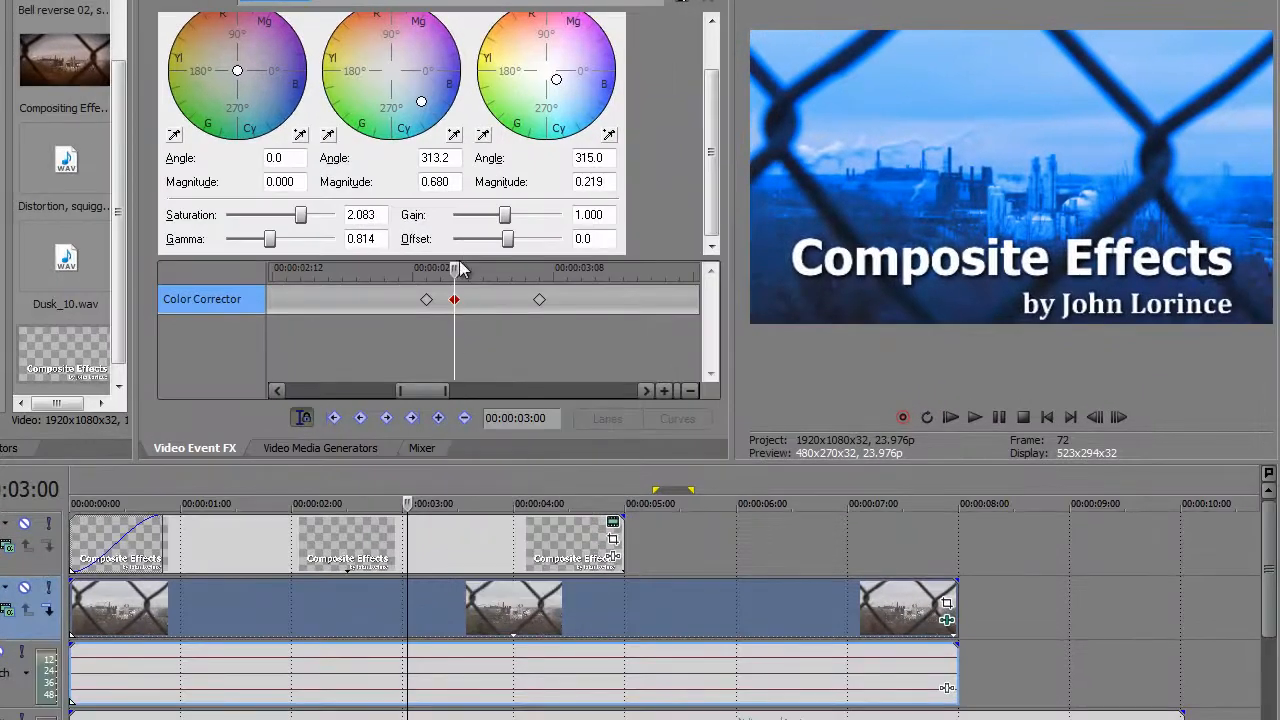
Step: At 00:00:03:05, keyframe an orange highlight tint by setting the High wheel to angle 133.1 and magnitude 0.658
mouse_move(458, 266)
left_mouse_down()
mouse_move(539, 259)
mouse_move(424, 311)
mouse_move(543, 318)
mouse_move(448, 347)
mouse_move(526, 346)
left_mouse_up()
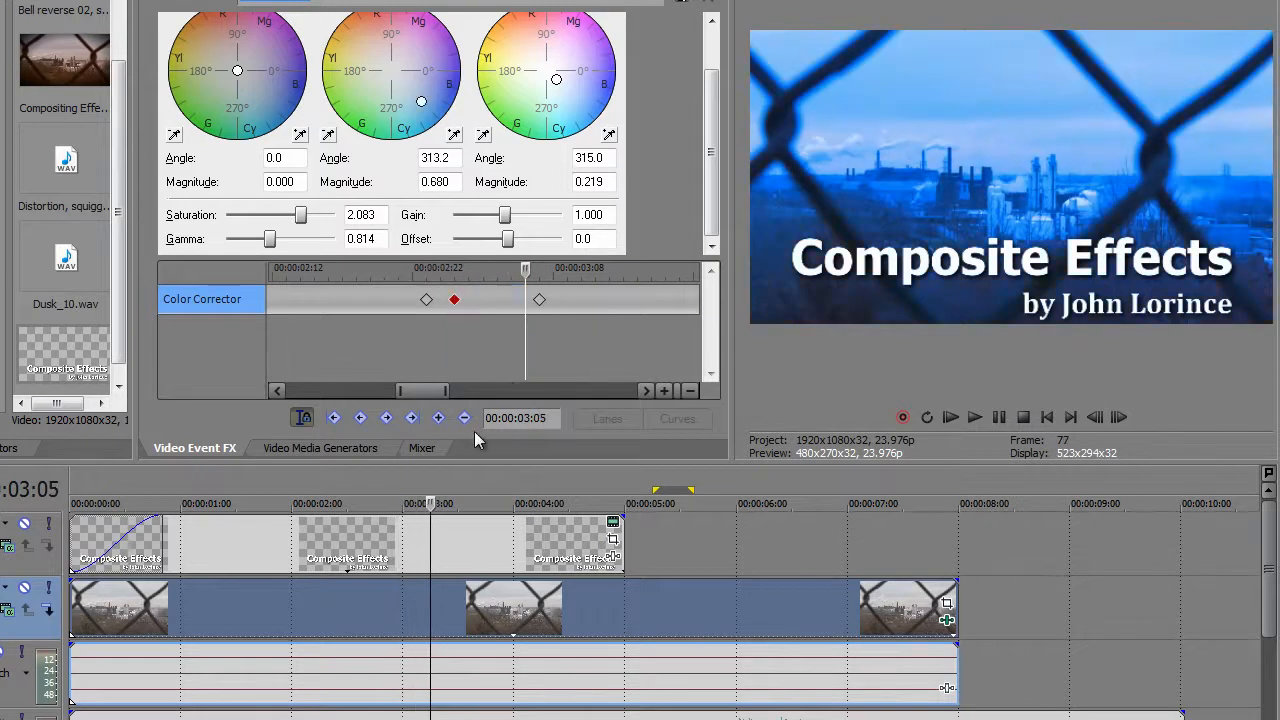
scroll(715, 79, "up", 1)
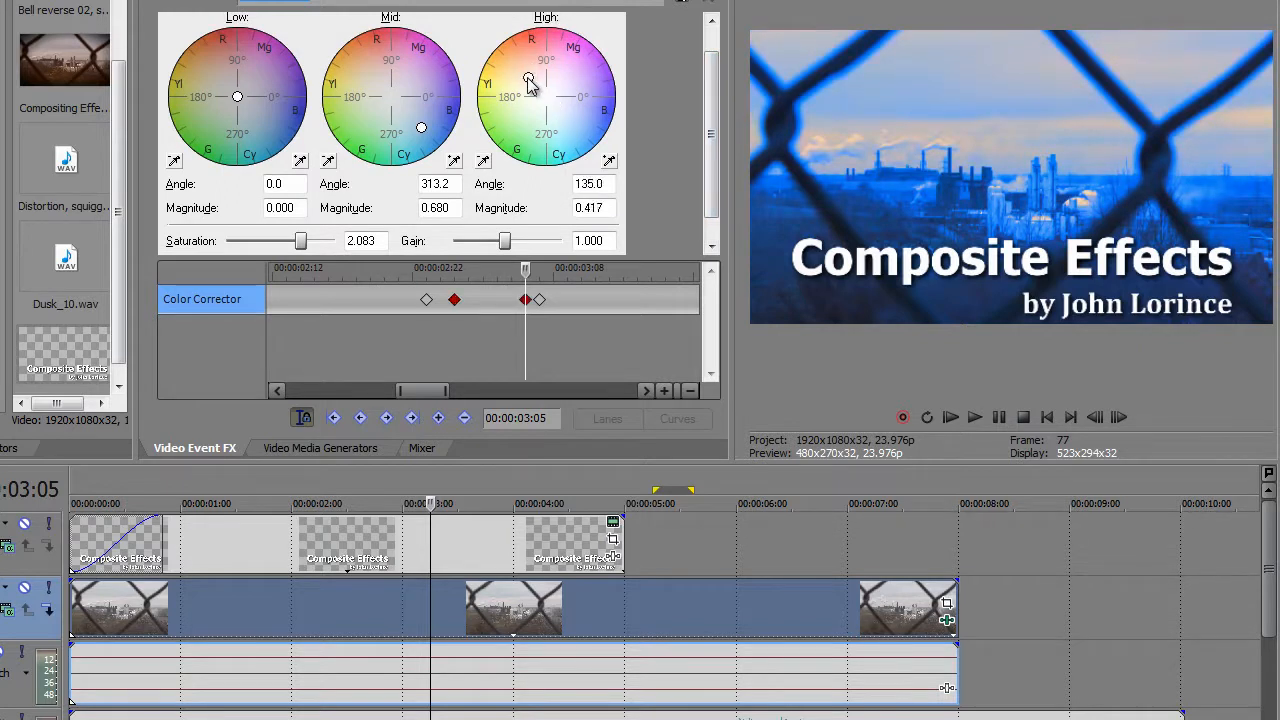
left_click_drag(528, 70, 515, 64)
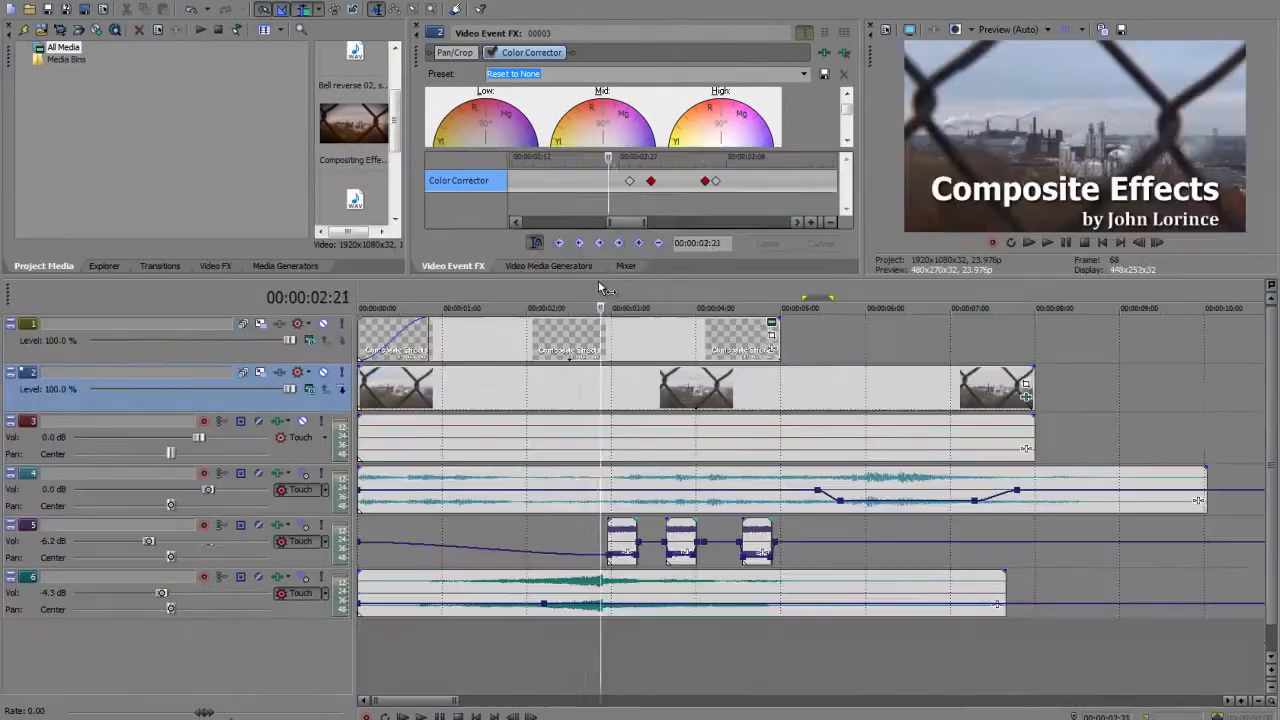
Step: Play back the blue and orange flash together with the first distortion sound, starting just before it
left_click(599, 284)
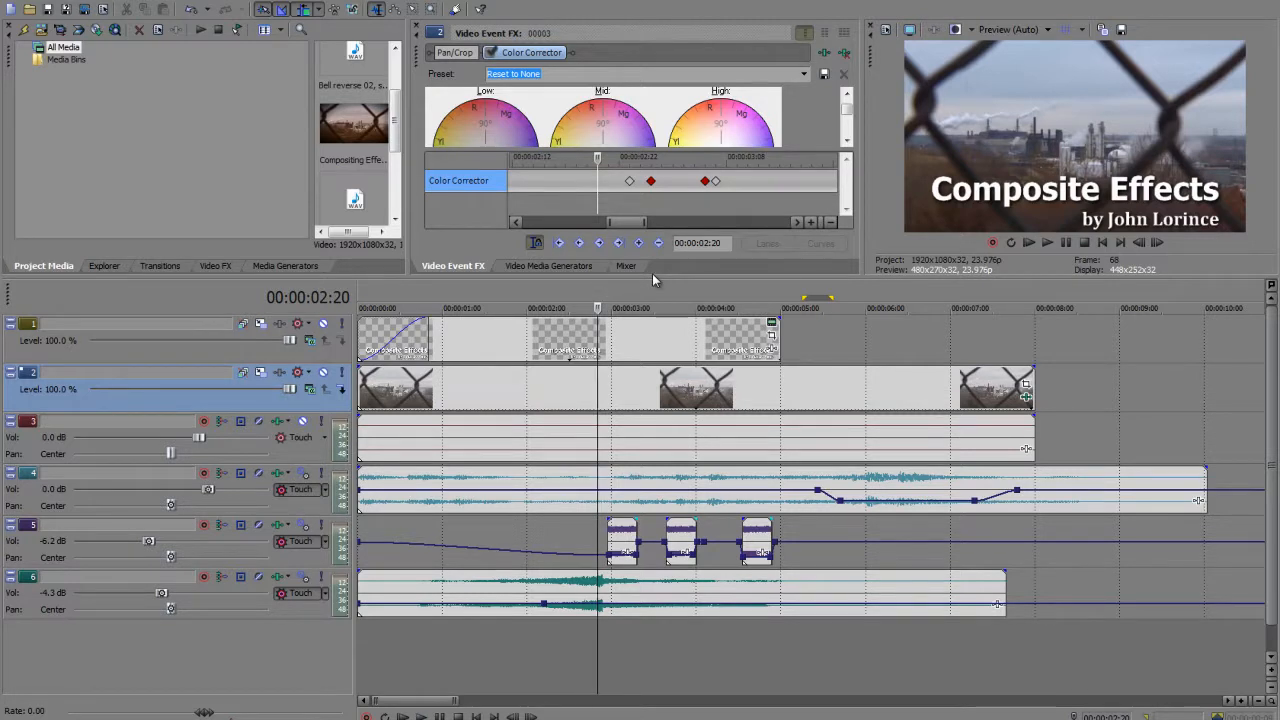
left_click(596, 674)
key("space")
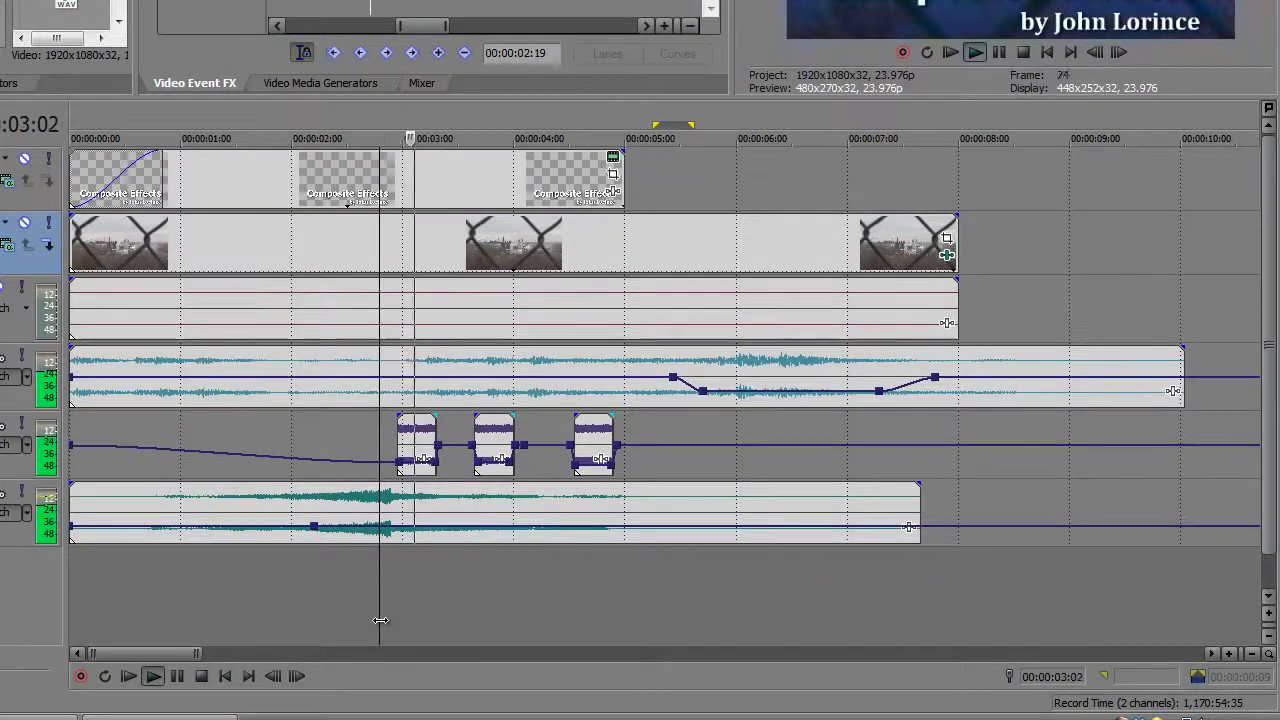
key("Return")
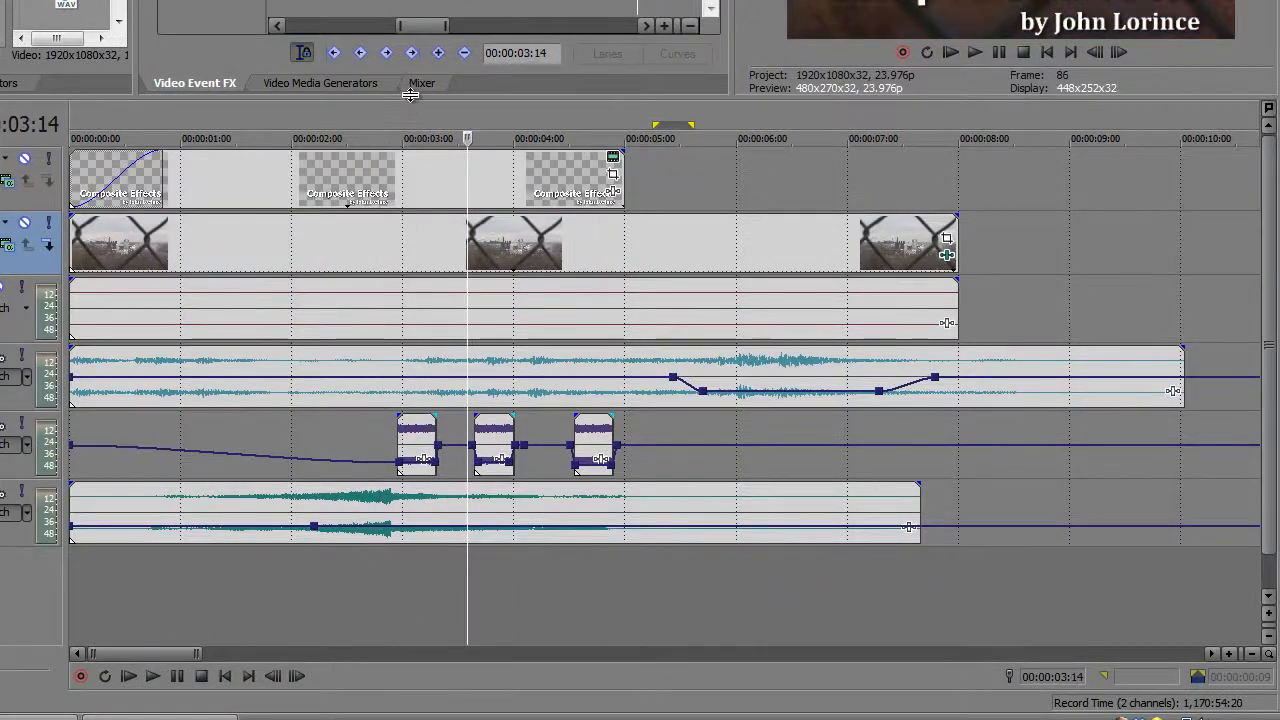
Step: Enlarge the effect settings area and copy the group of four flash keyframes between 00:00:02:22 and 00:00:03:06
left_click_drag(410, 98, 394, 350)
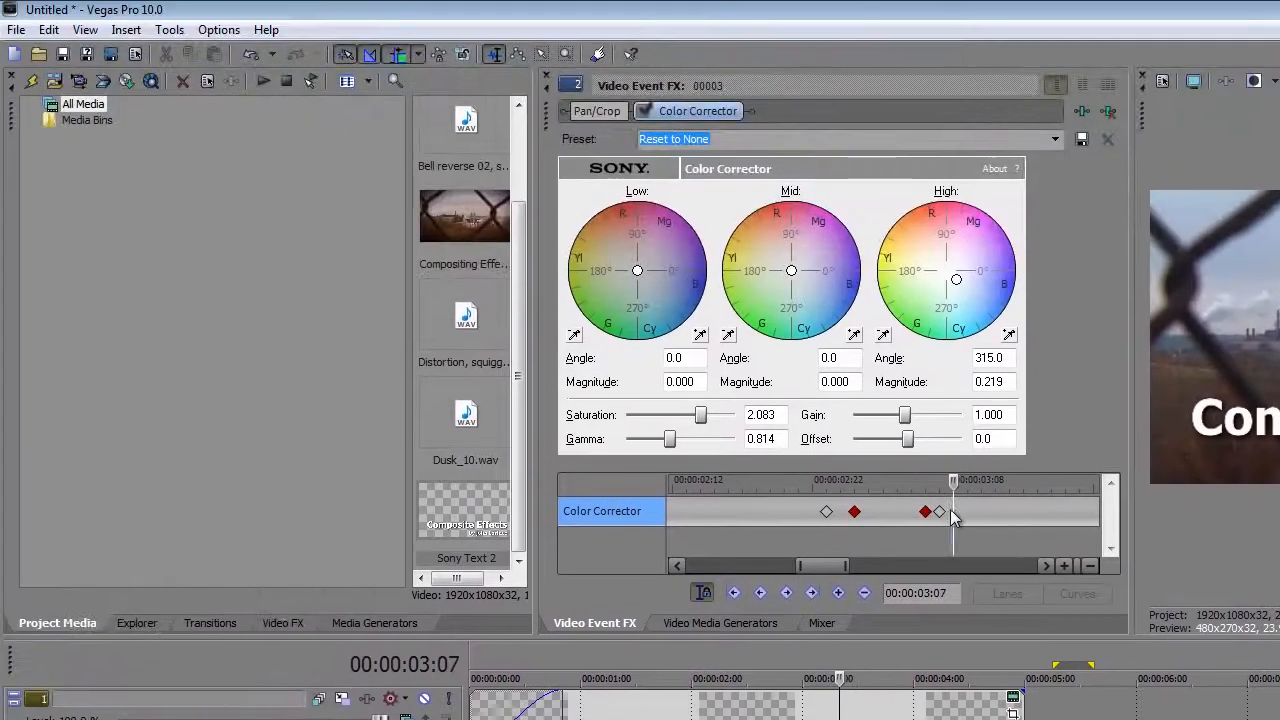
left_click_drag(551, 203, 497, 211)
left_click(830, 515)
left_click(815, 531)
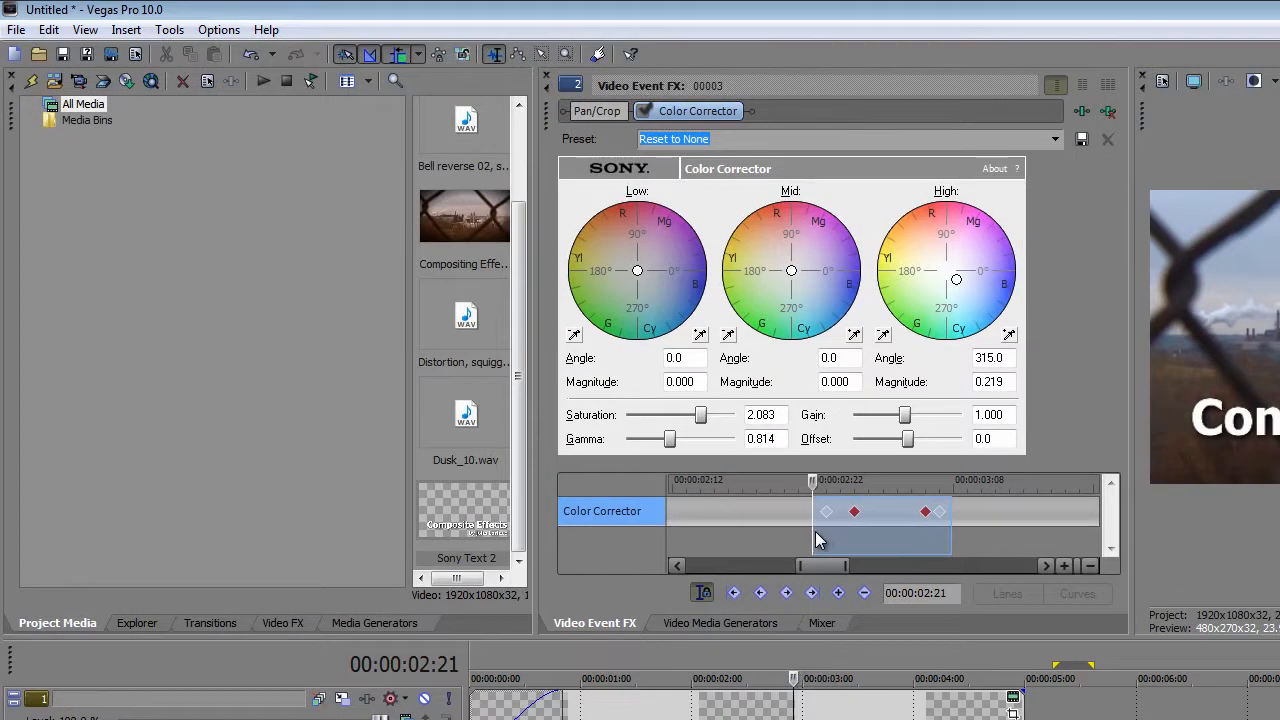
right_click(827, 510)
left_click(866, 569)
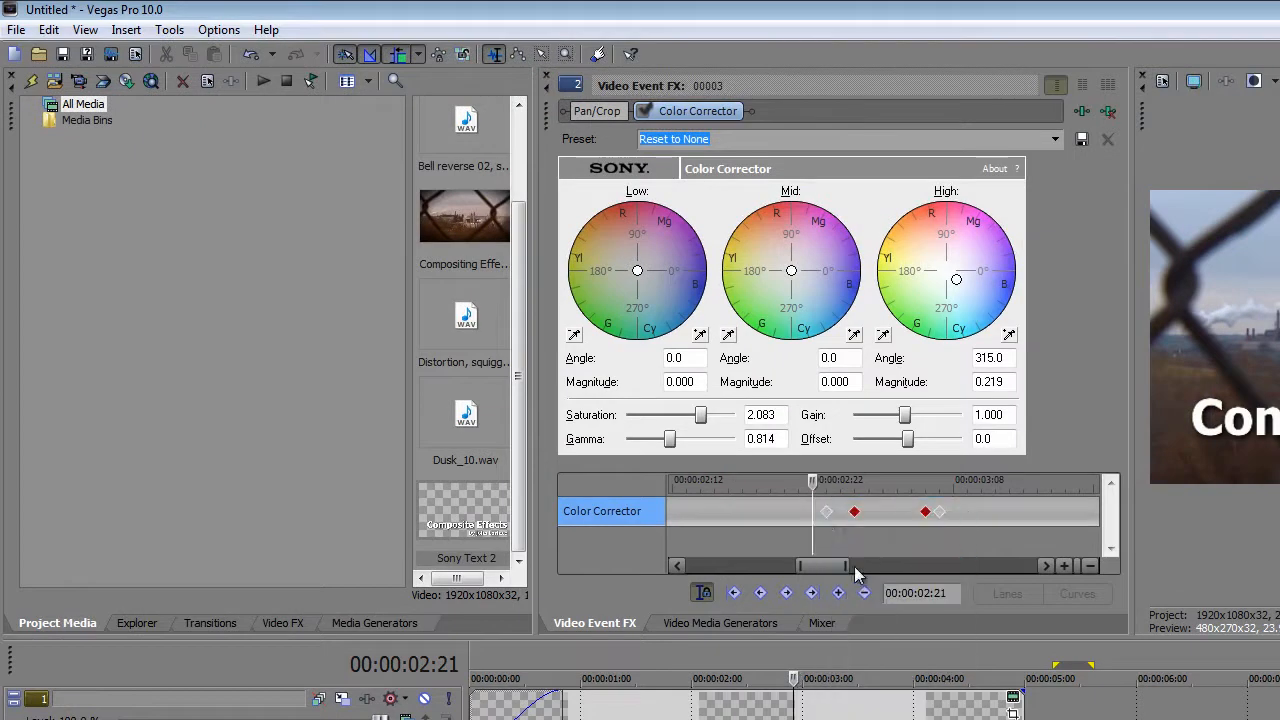
Step: Paste the four copied flash keyframes at 00:00:03:15 for the second sound
left_click_drag(815, 488, 1037, 486)
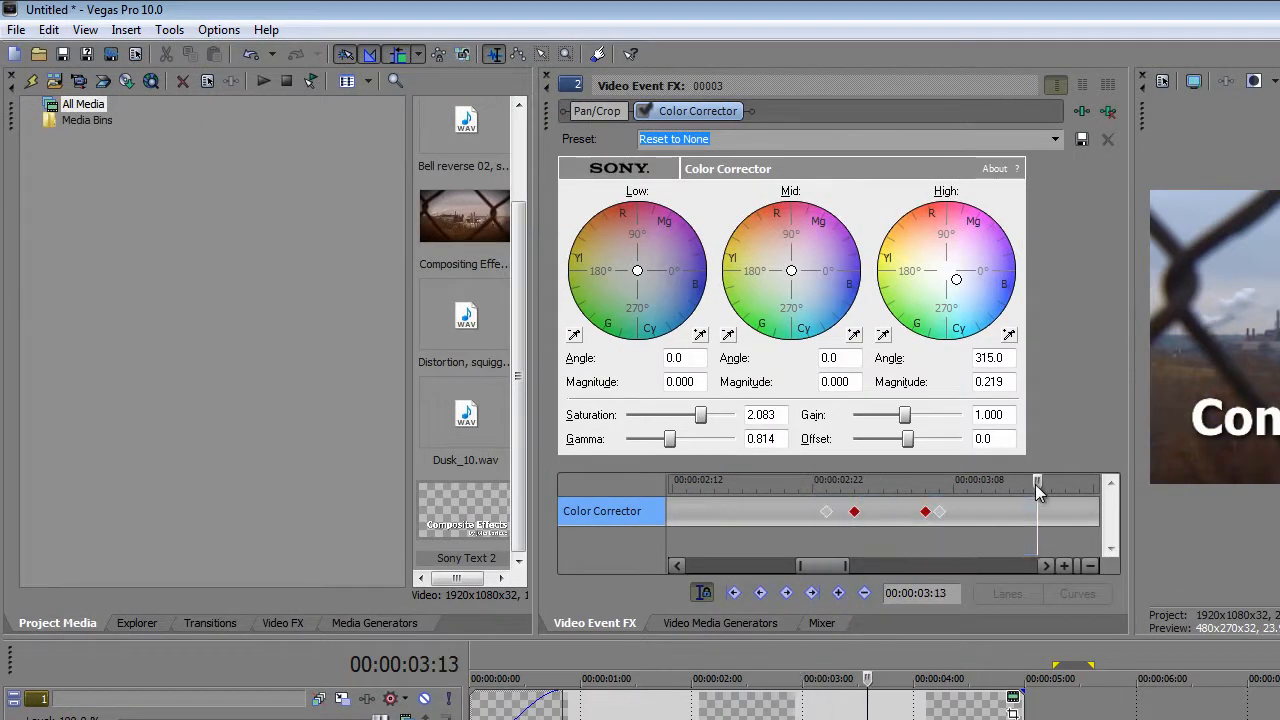
left_click_drag(992, 639, 967, 445)
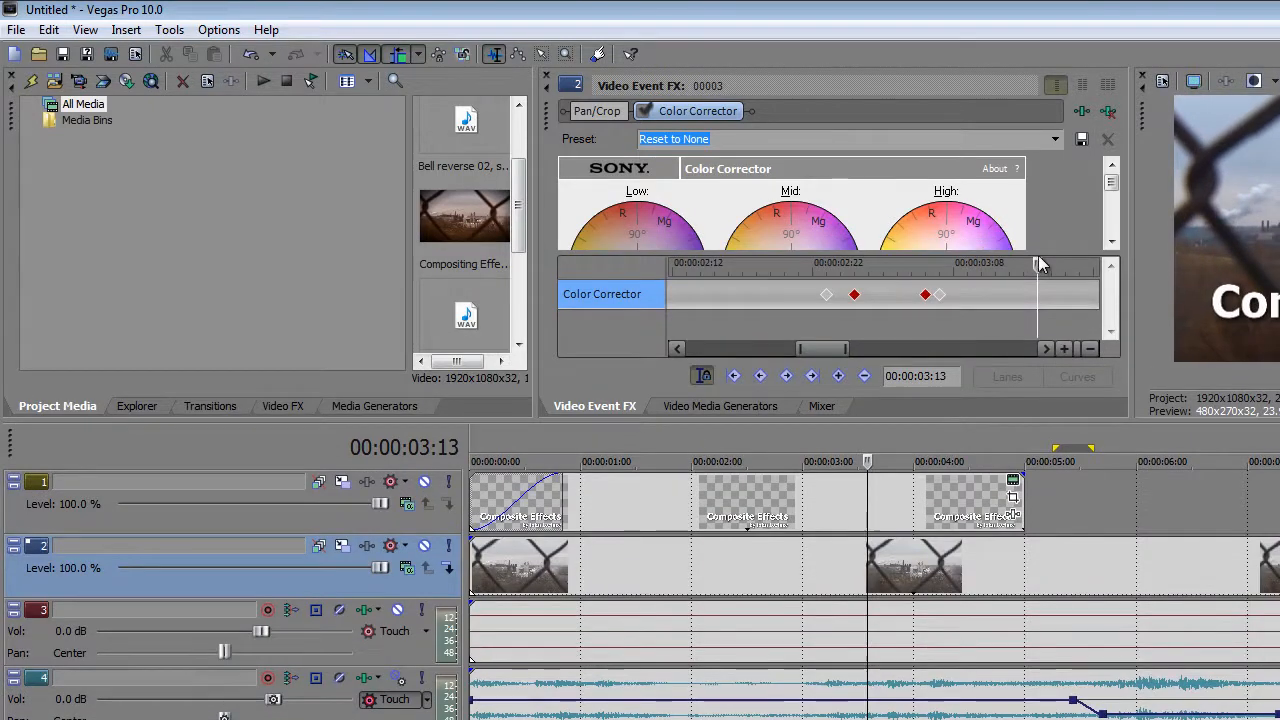
left_click_drag(1049, 266, 1062, 272)
left_click_drag(844, 349, 866, 352)
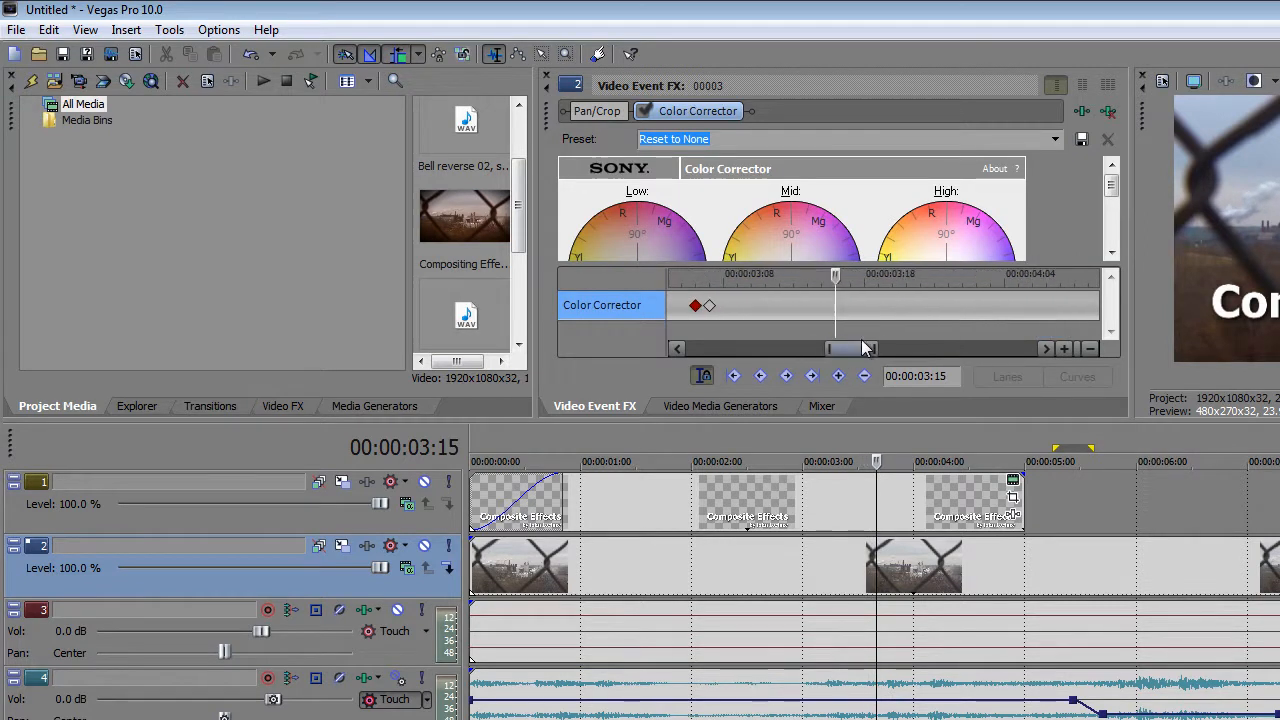
right_click(832, 300)
left_click(880, 380)
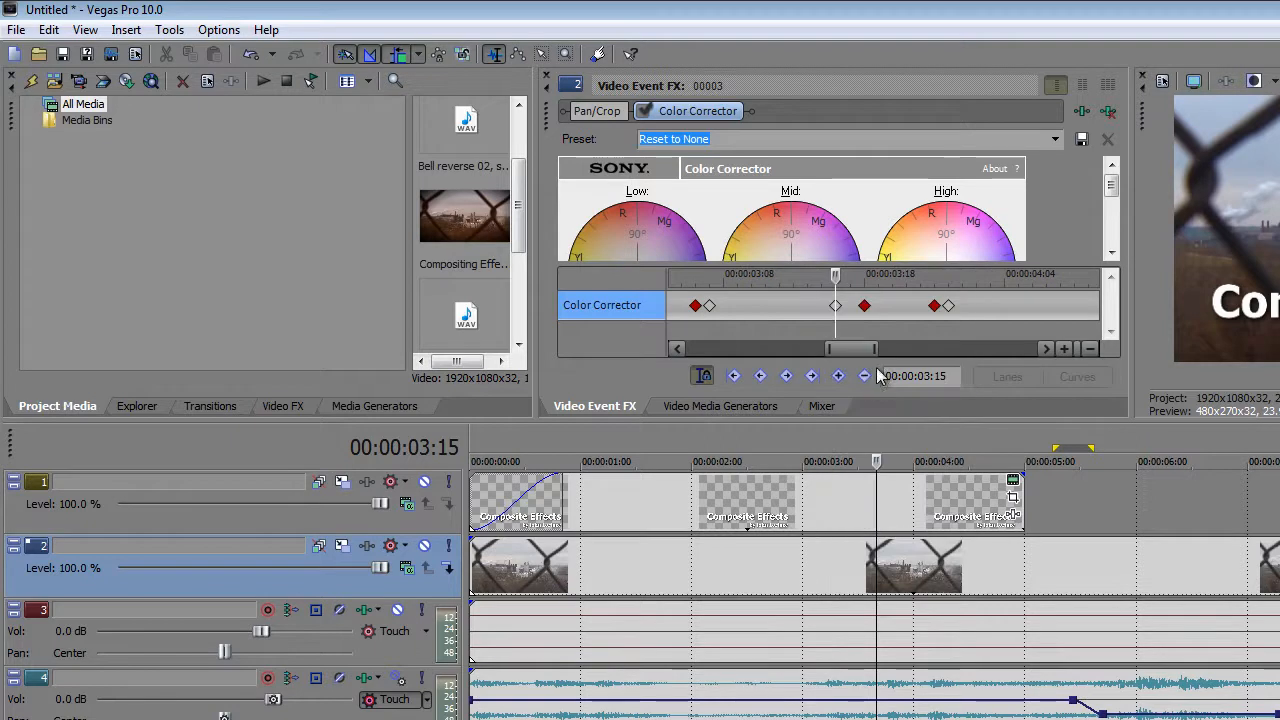
Step: Paste the four flash keyframes again shortly before 00:00:04:14 for the third sound
left_click_drag(836, 278, 957, 320)
left_click(957, 320)
left_click_drag(851, 355, 881, 352)
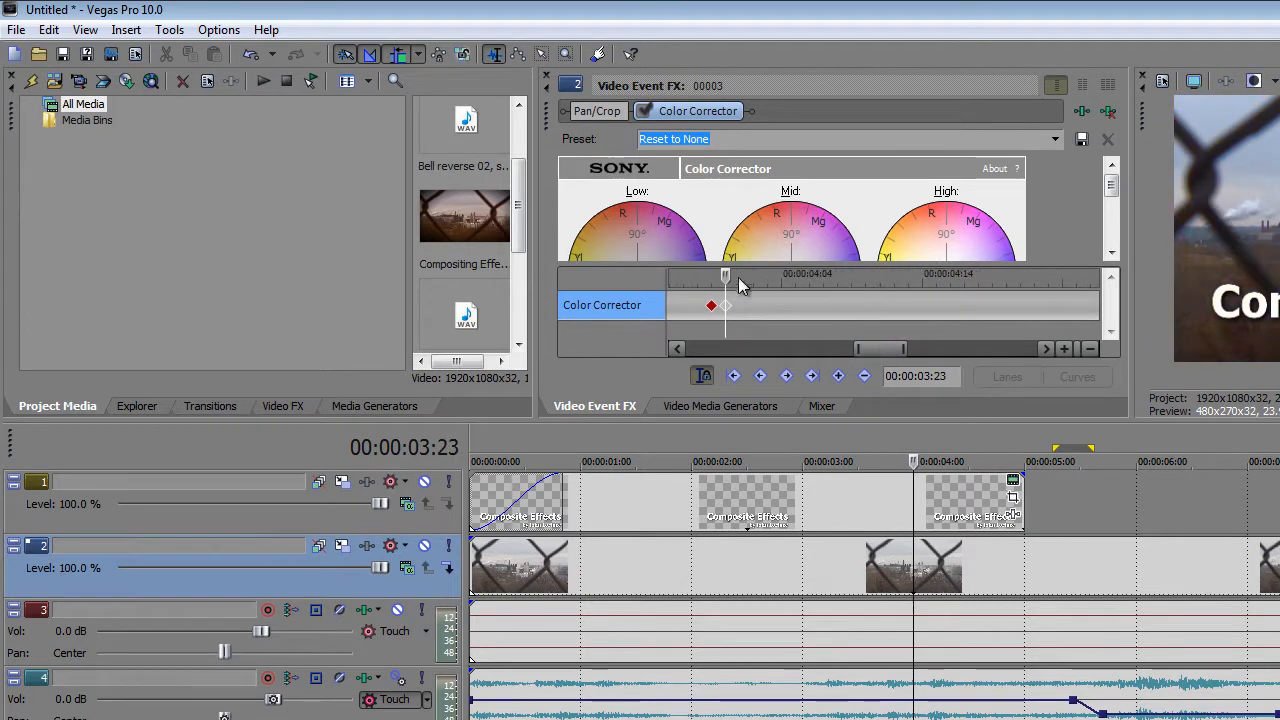
left_click_drag(726, 281, 1034, 300)
right_click(909, 302)
left_click(929, 380)
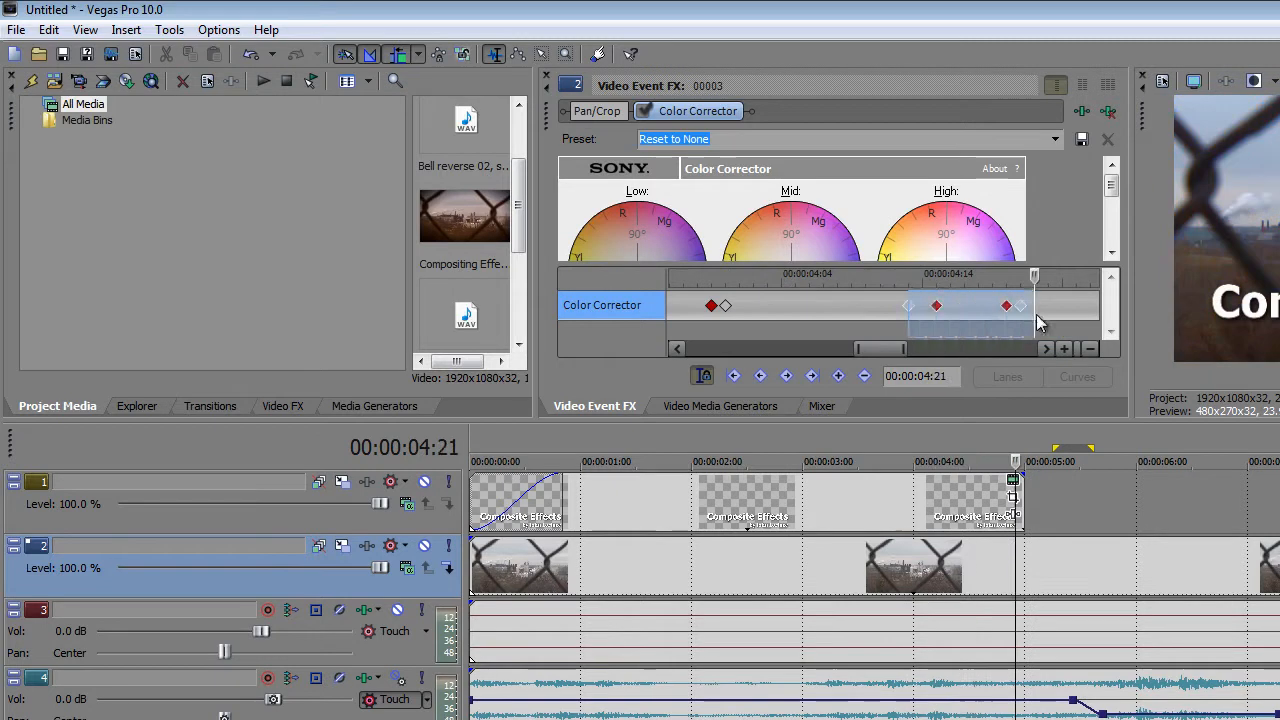
Step: At the end of the clip, 00:00:07:23, keyframe a white-out by setting the Color Corrector offset to 254.0
left_click_drag(905, 349, 941, 342)
left_click_drag(758, 283, 1026, 308)
left_click_drag(946, 349, 997, 341)
left_click_drag(772, 281, 1119, 304)
left_click_drag(986, 349, 995, 350)
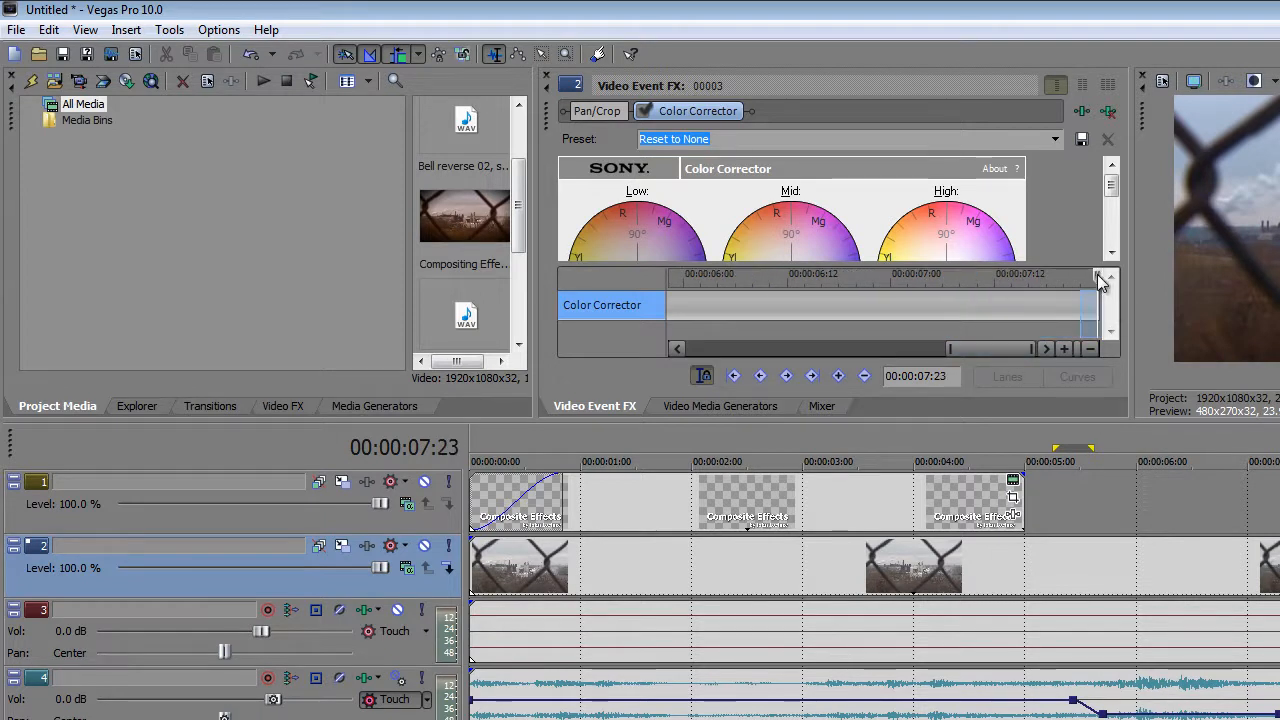
scroll(1110, 250, "down", 5)
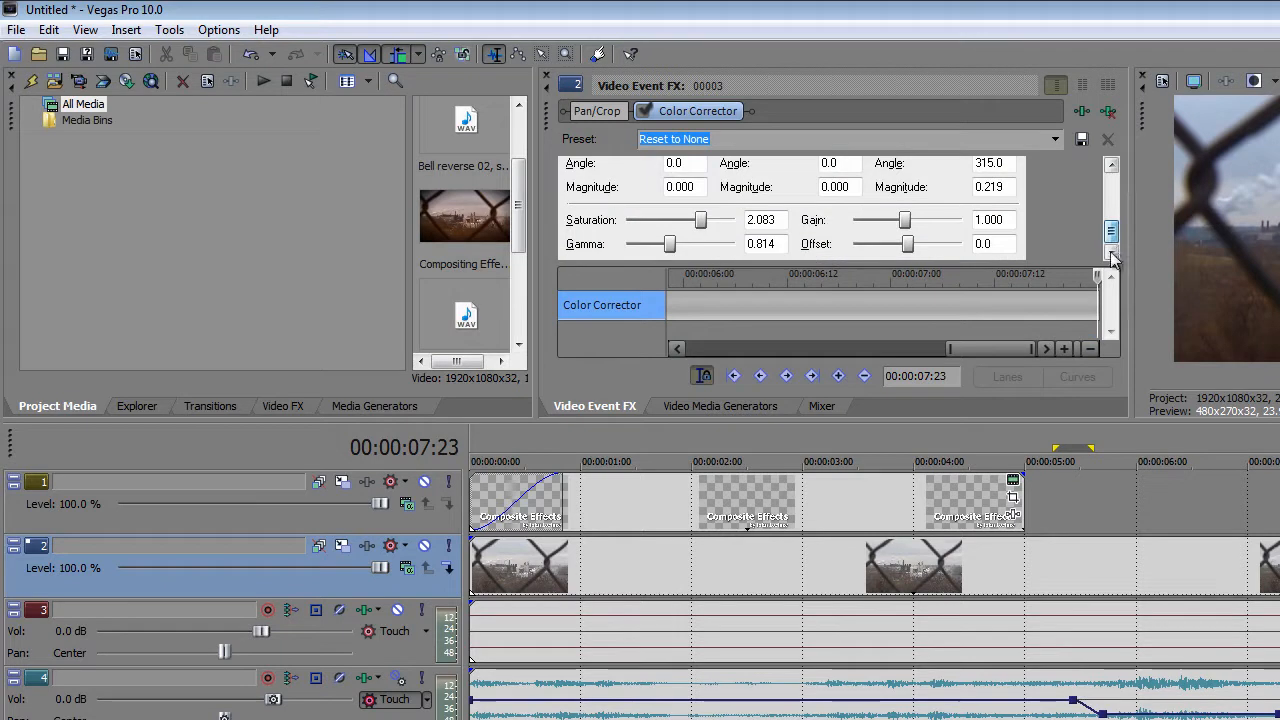
left_click_drag(915, 254, 984, 250)
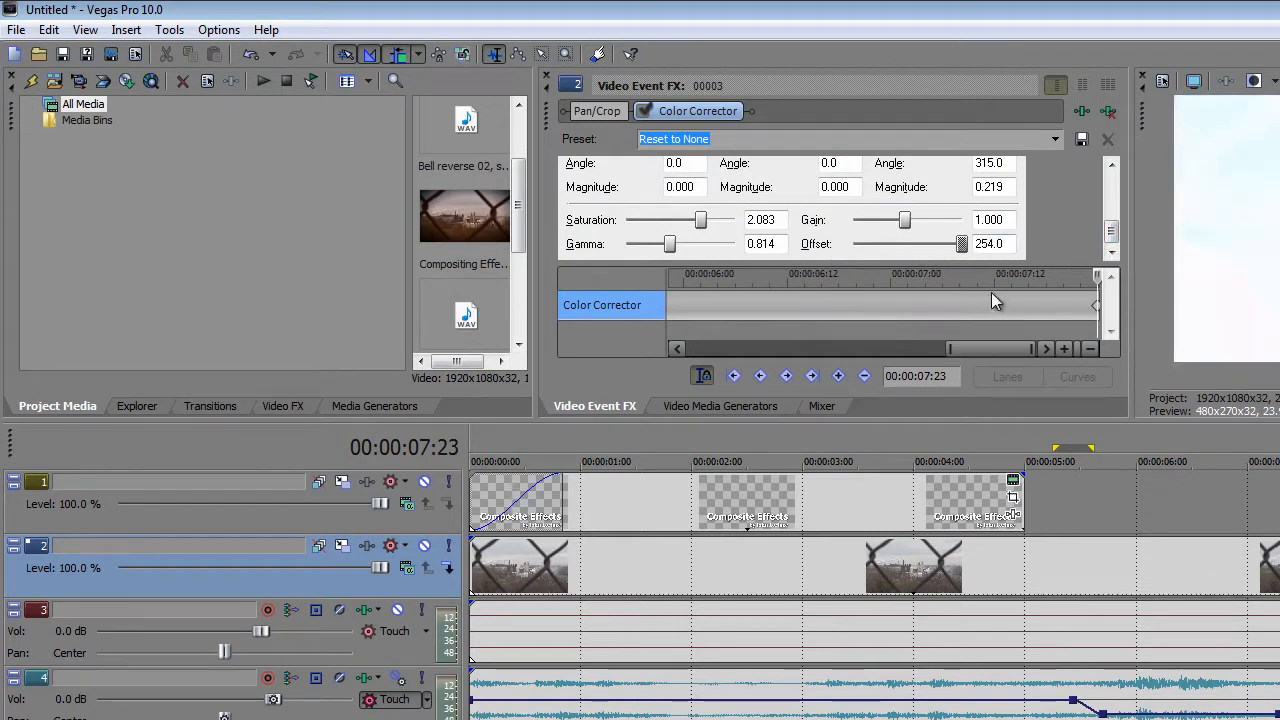
Step: Copy the orange-tint keyframe at 00:00:04:19 together with the untinted keyframe right after it, and paste them at 00:00:07:20
left_click_drag(948, 349, 814, 349)
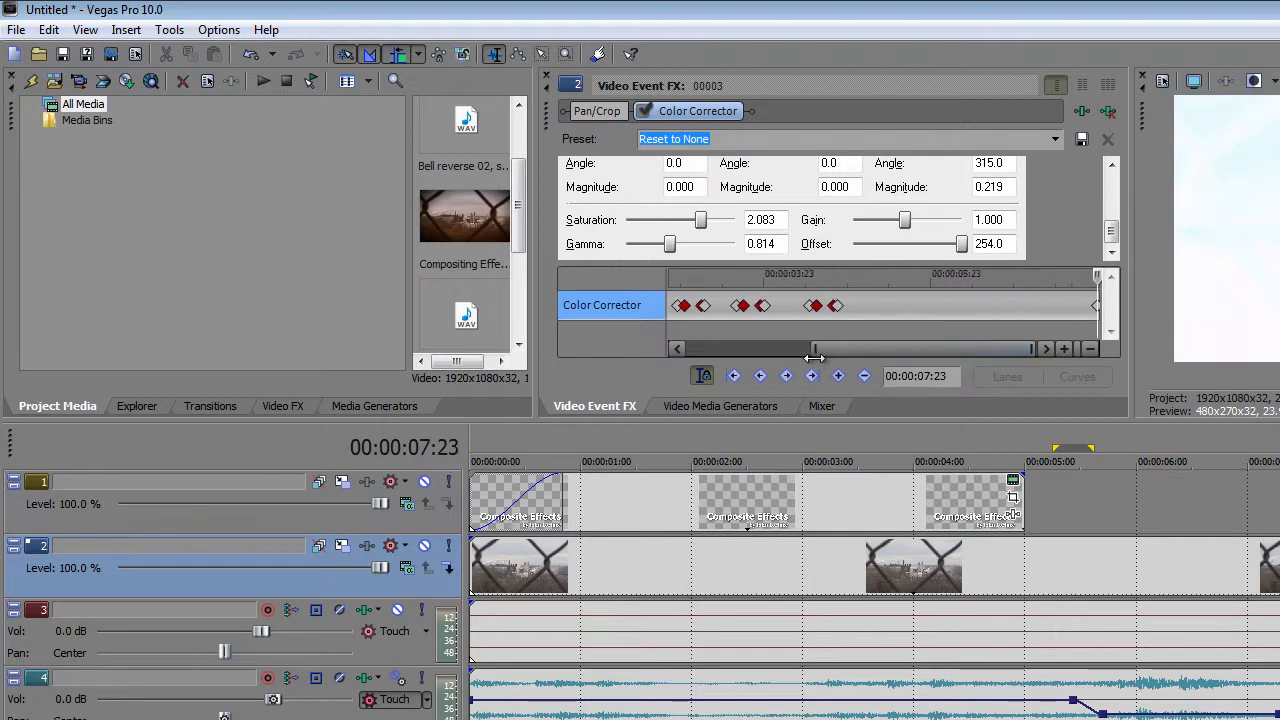
left_click(836, 306)
right_click(836, 306)
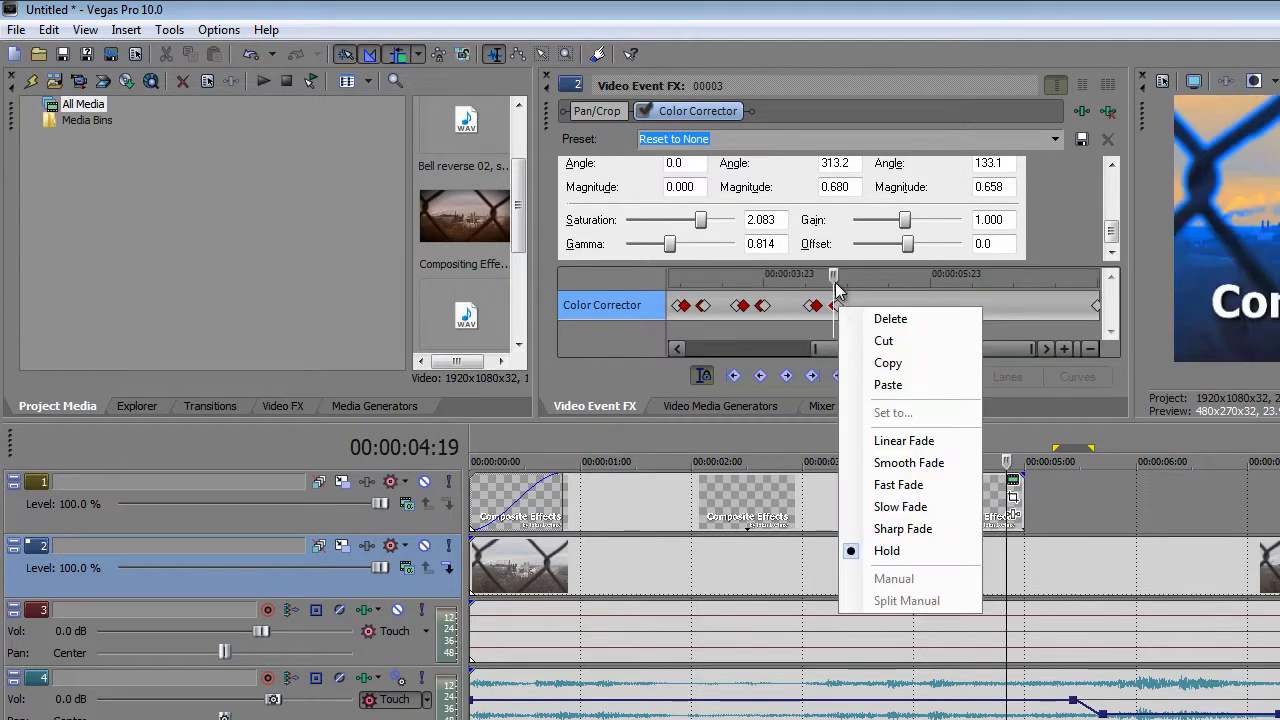
left_click(845, 277)
left_click(841, 277)
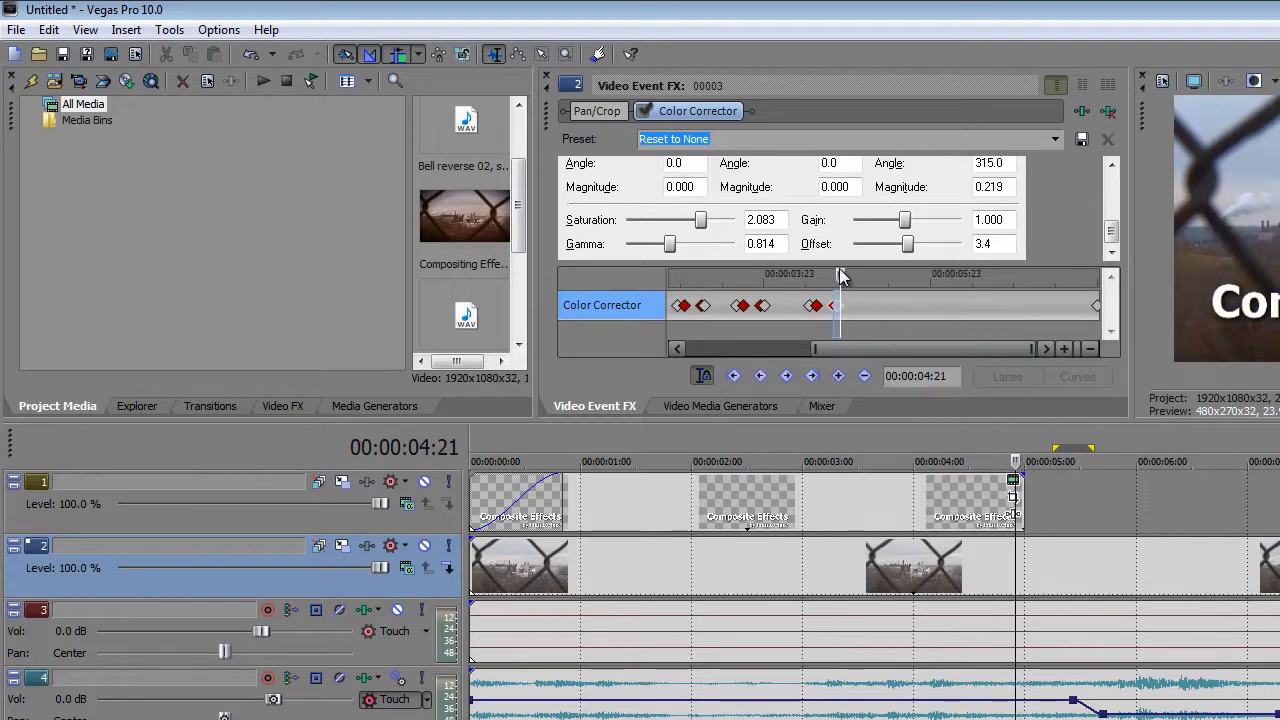
left_click(834, 306)
right_click(834, 306)
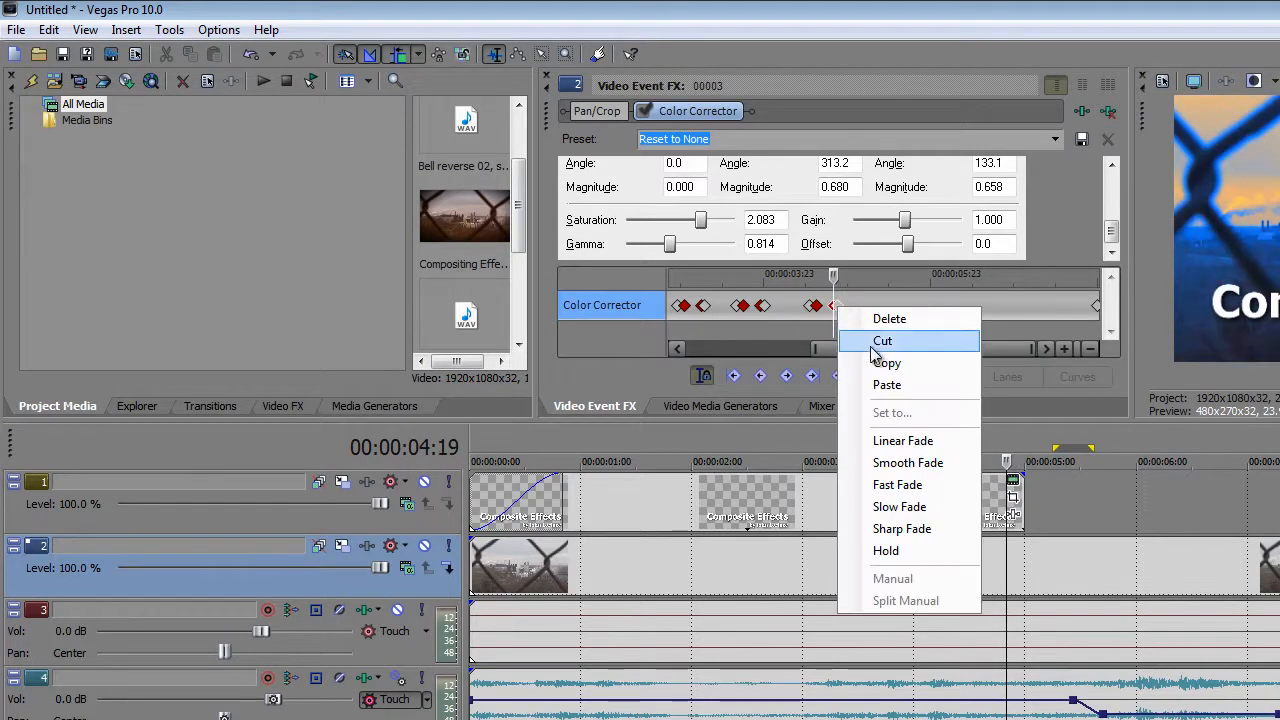
left_click(873, 340)
left_click_drag(834, 276, 1088, 270)
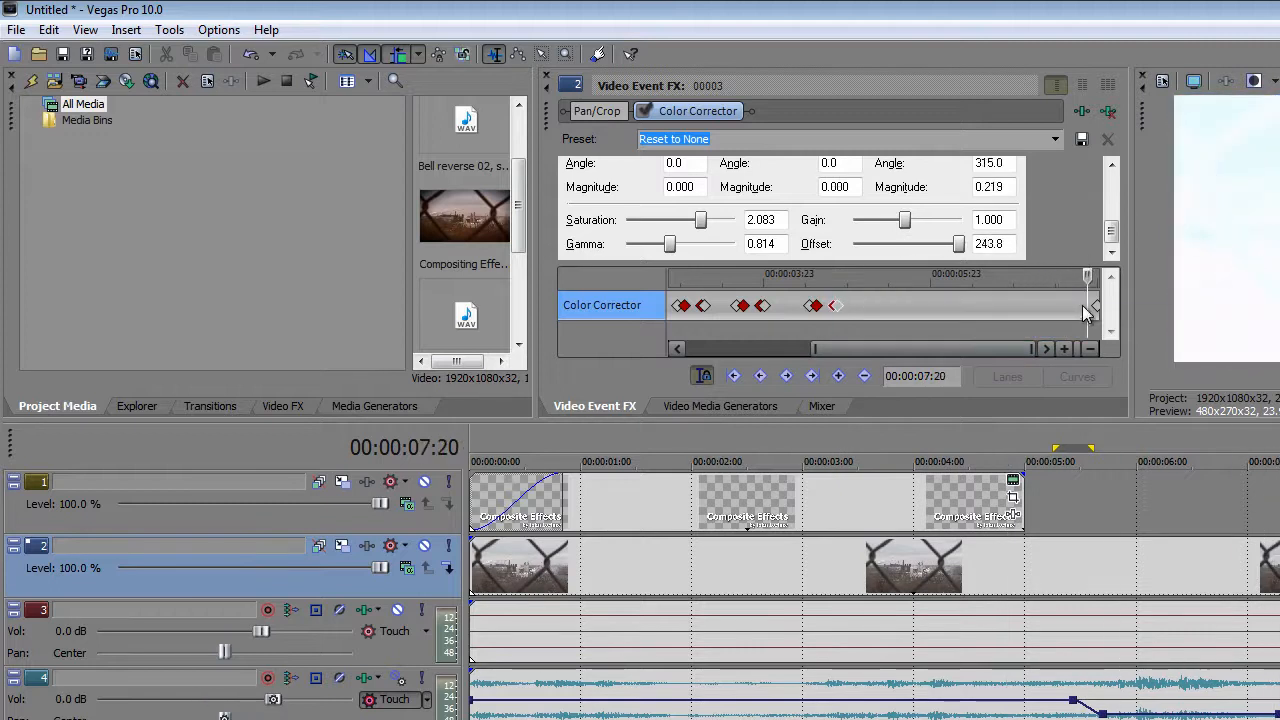
right_click(1082, 307)
left_click(1128, 384)
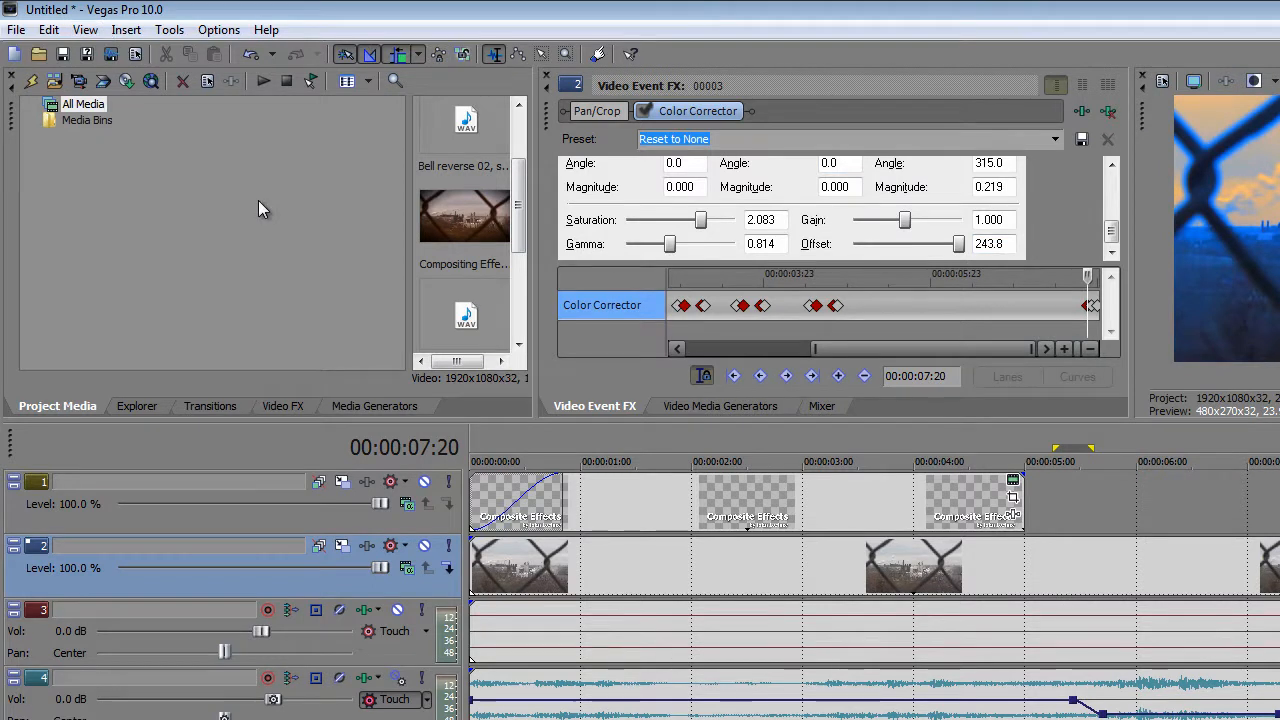
Step: Undo the keyframes pasted at 00:00:07:20 and copy only the untinted Color Corrector keyframe at 00:00:04:20
left_click(48, 29)
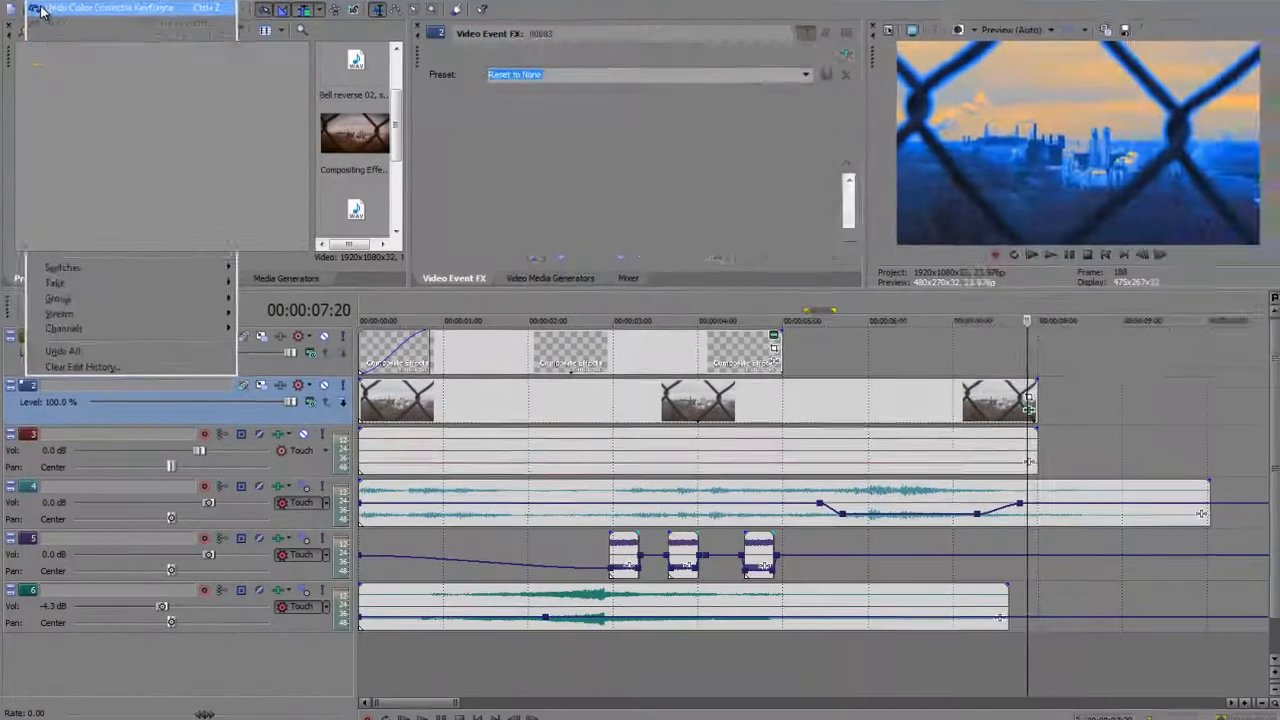
left_click(48, 36)
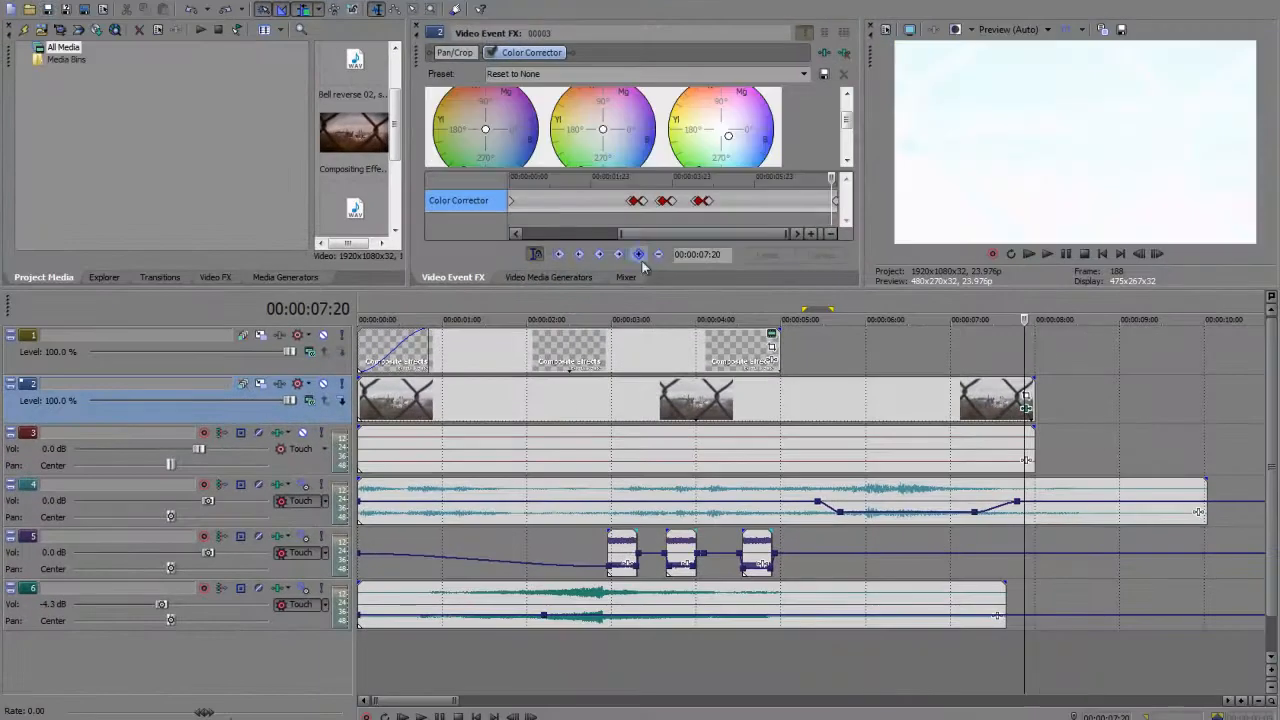
left_click_drag(621, 234, 746, 234)
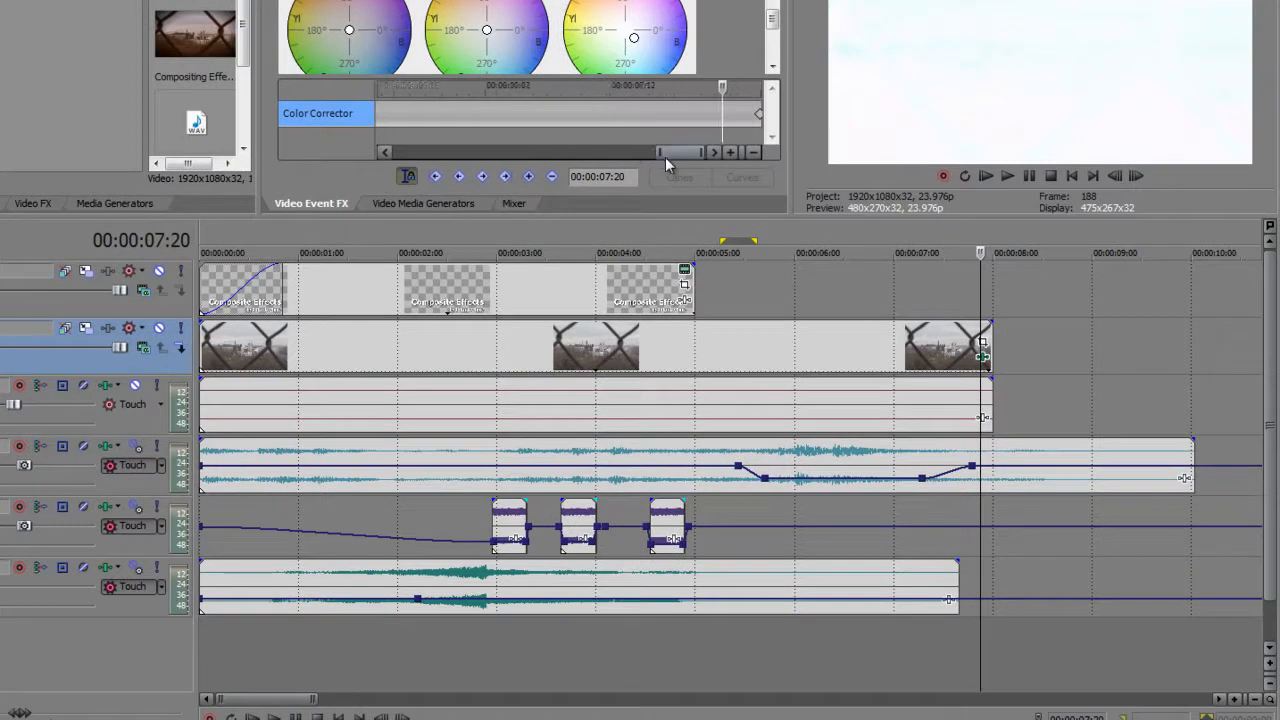
left_click_drag(665, 157, 577, 165)
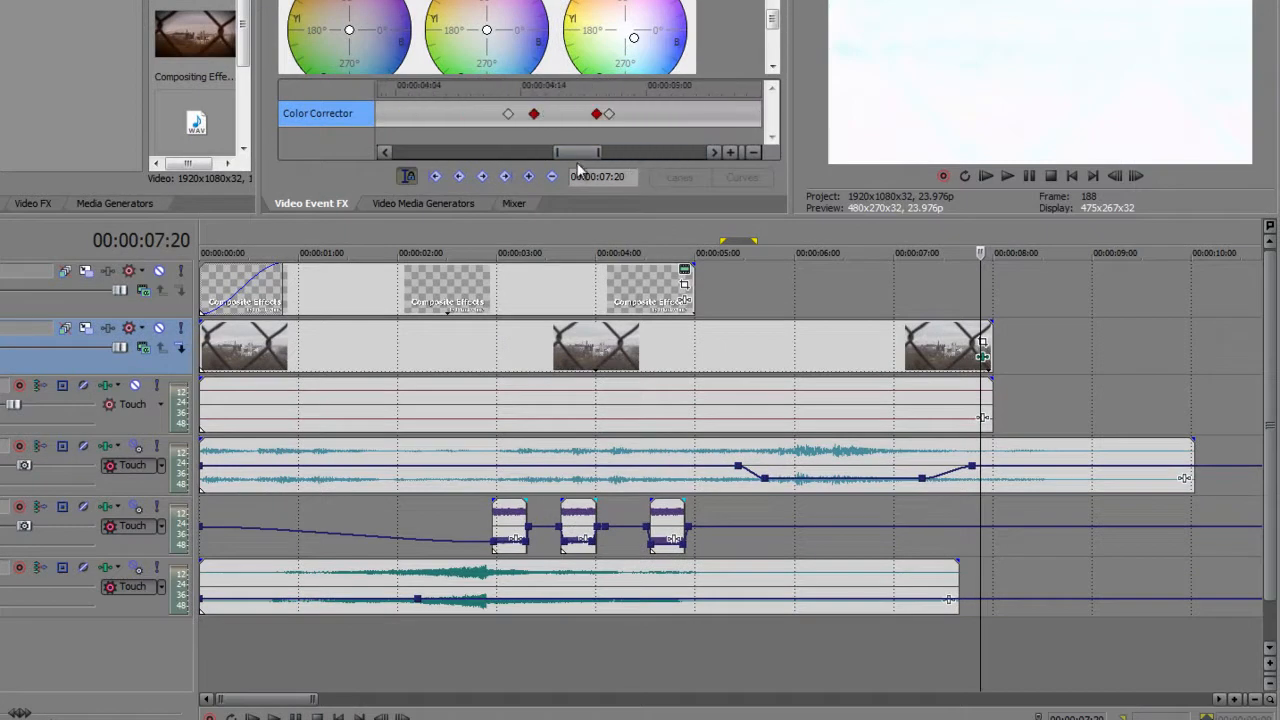
left_click(610, 114)
right_click(610, 114)
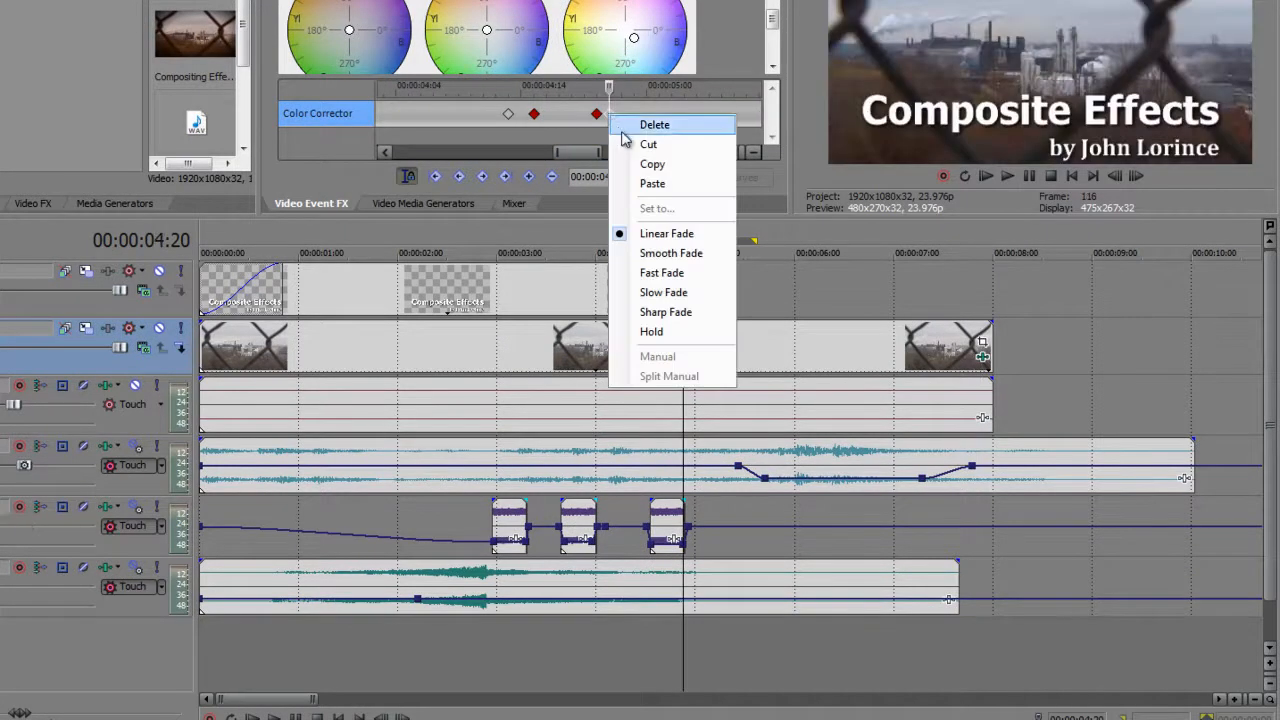
left_click(640, 170)
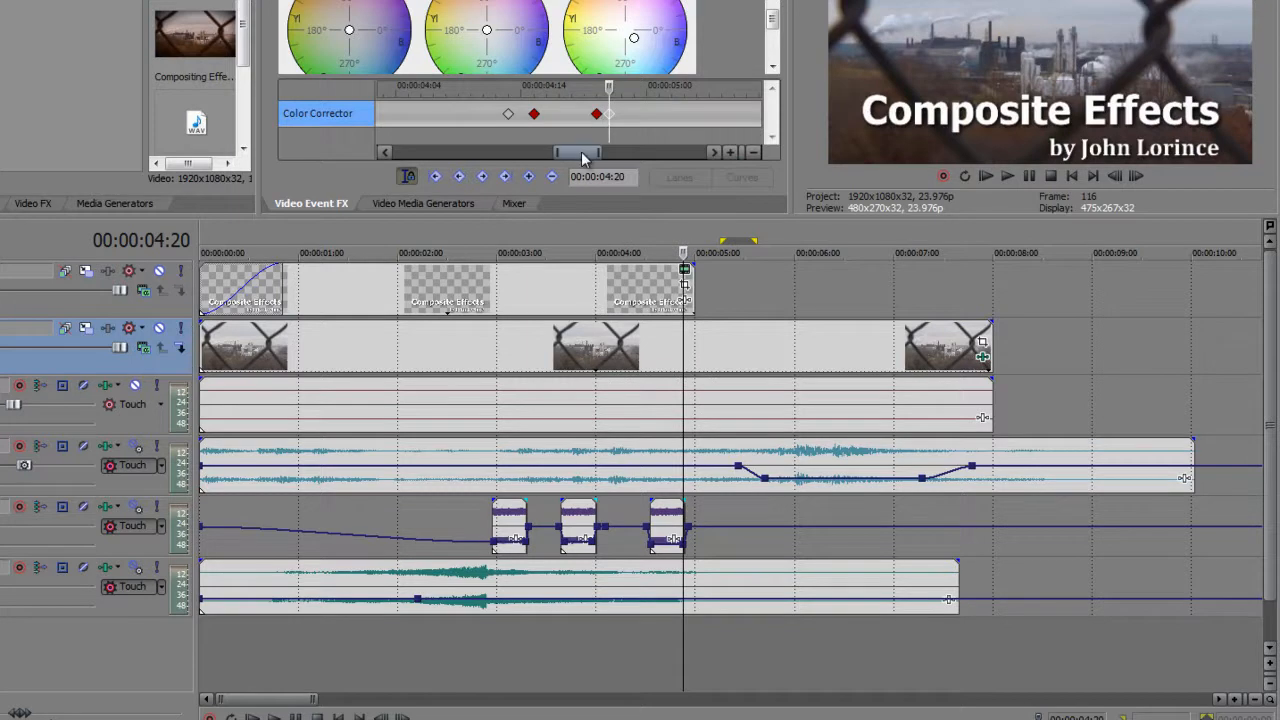
Step: Paste the untinted keyframe at 00:00:07:21, move it several frames earlier, and shift the final white-out keyframe slightly earlier
left_click_drag(583, 157, 687, 150)
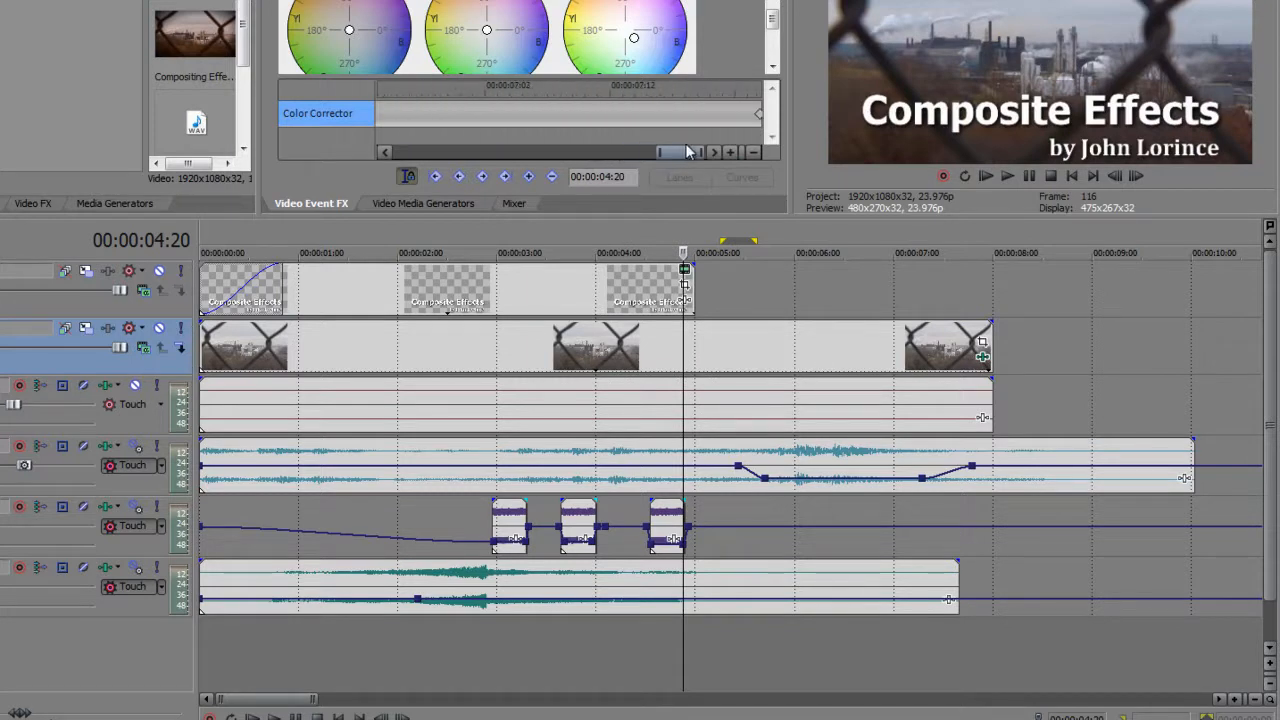
left_click(728, 114)
right_click(729, 114)
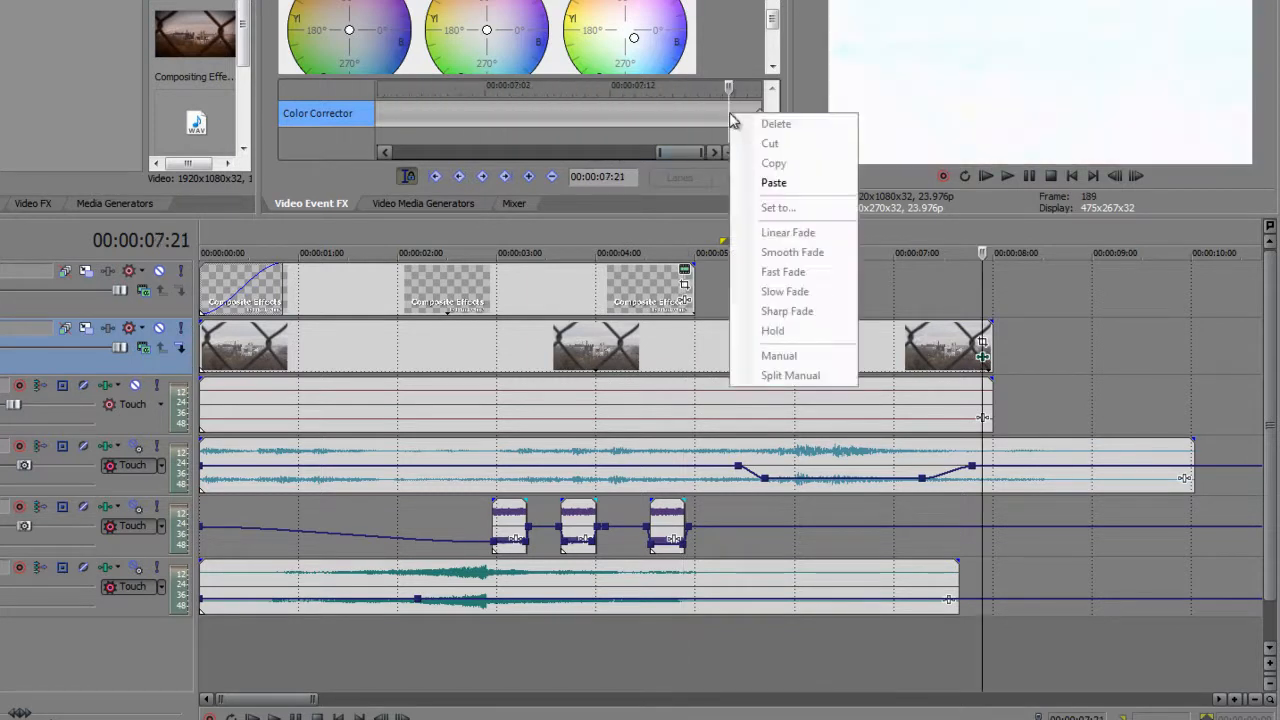
left_click(761, 181)
mouse_move(730, 91)
left_mouse_down()
mouse_move(760, 88)
mouse_move(737, 93)
left_mouse_up()
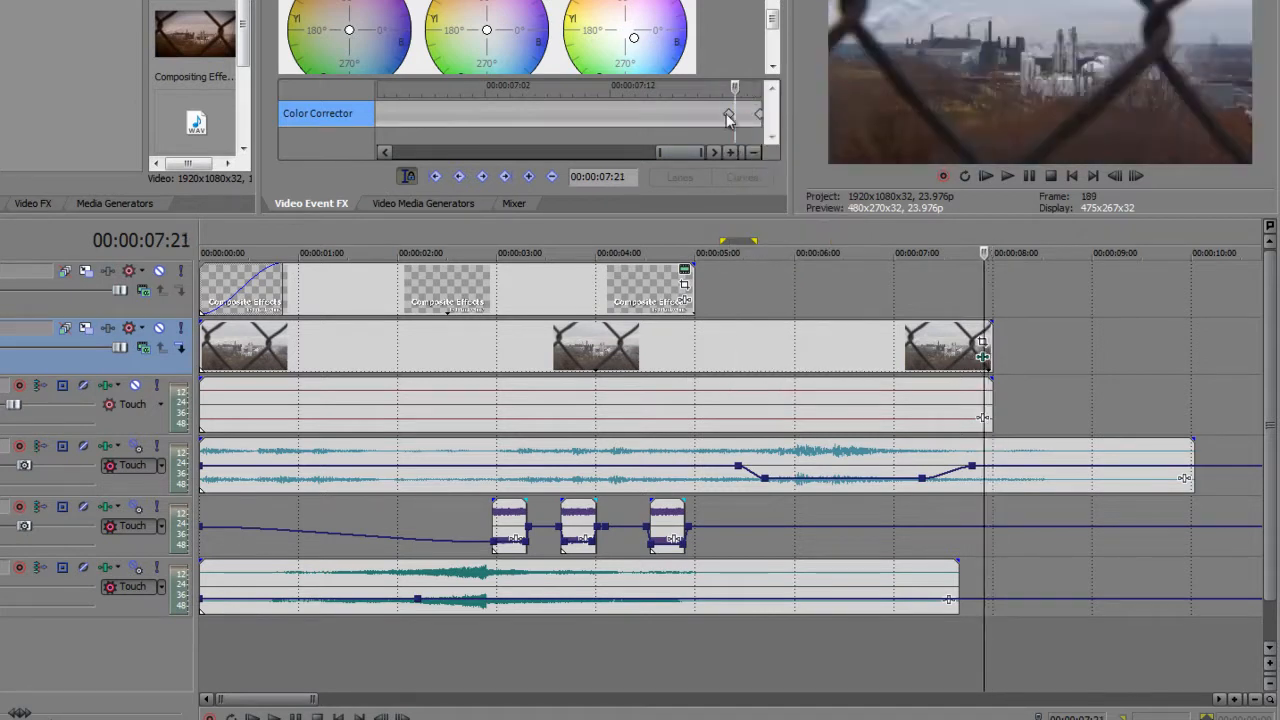
double_click(649, 115)
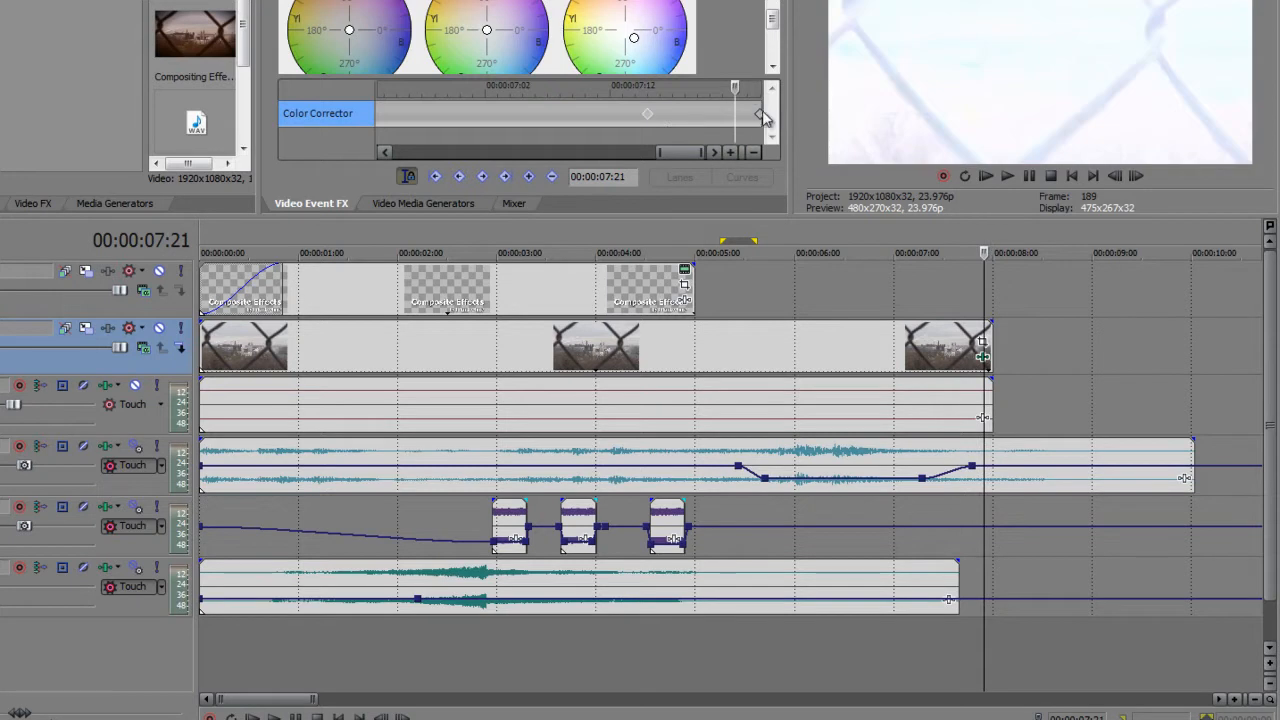
left_click_drag(745, 112, 485, 110)
Step: Play the clip's ending from 00:00:05:20 to check the fade to white
left_click(778, 236)
key("space")
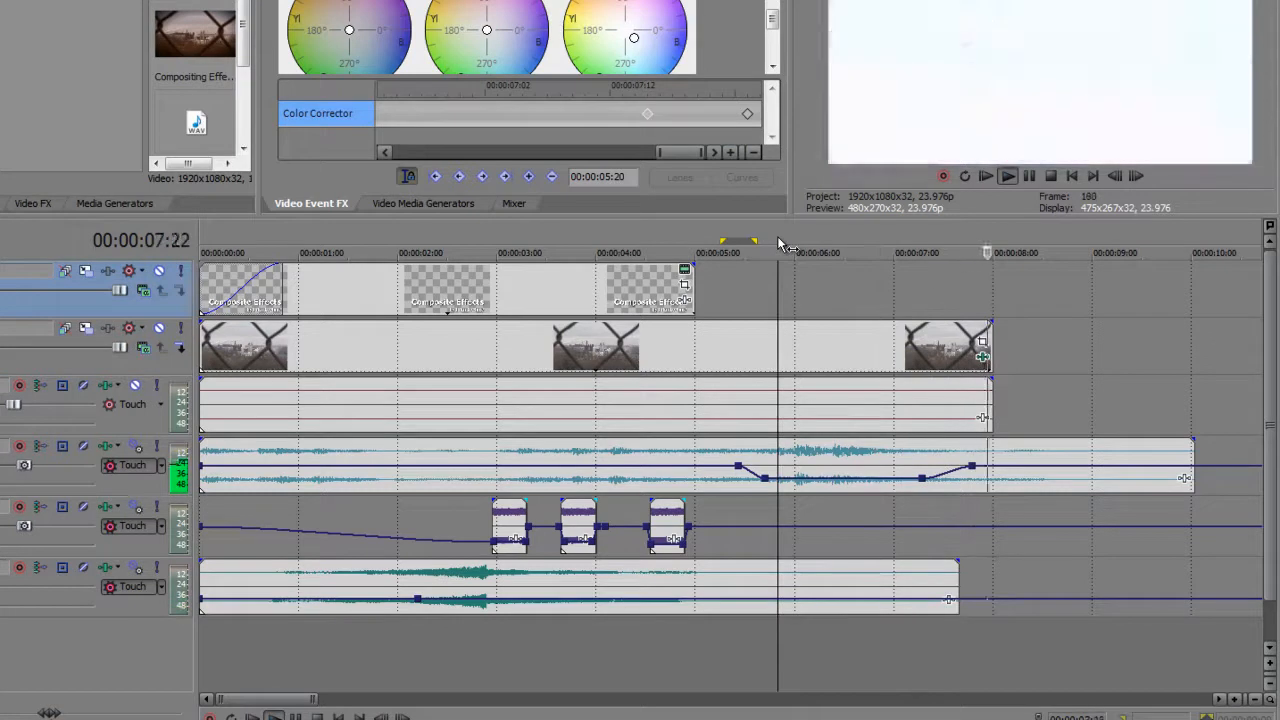
key("Return")
Step: Extend the loop region's start back to the first short sound, preview the title from 00:00:02:11, and park the cursor at 00:00:02:23
left_click_drag(722, 239, 528, 239)
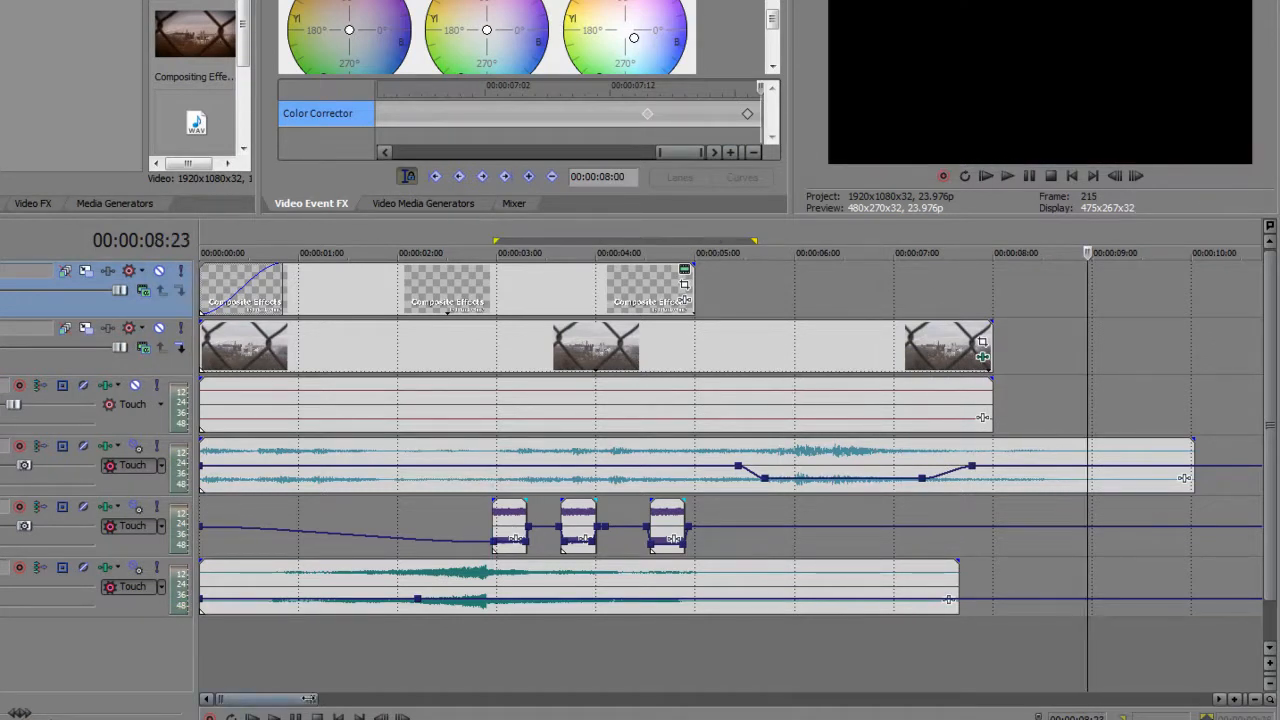
left_click(468, 298)
left_click(444, 290)
key("Return")
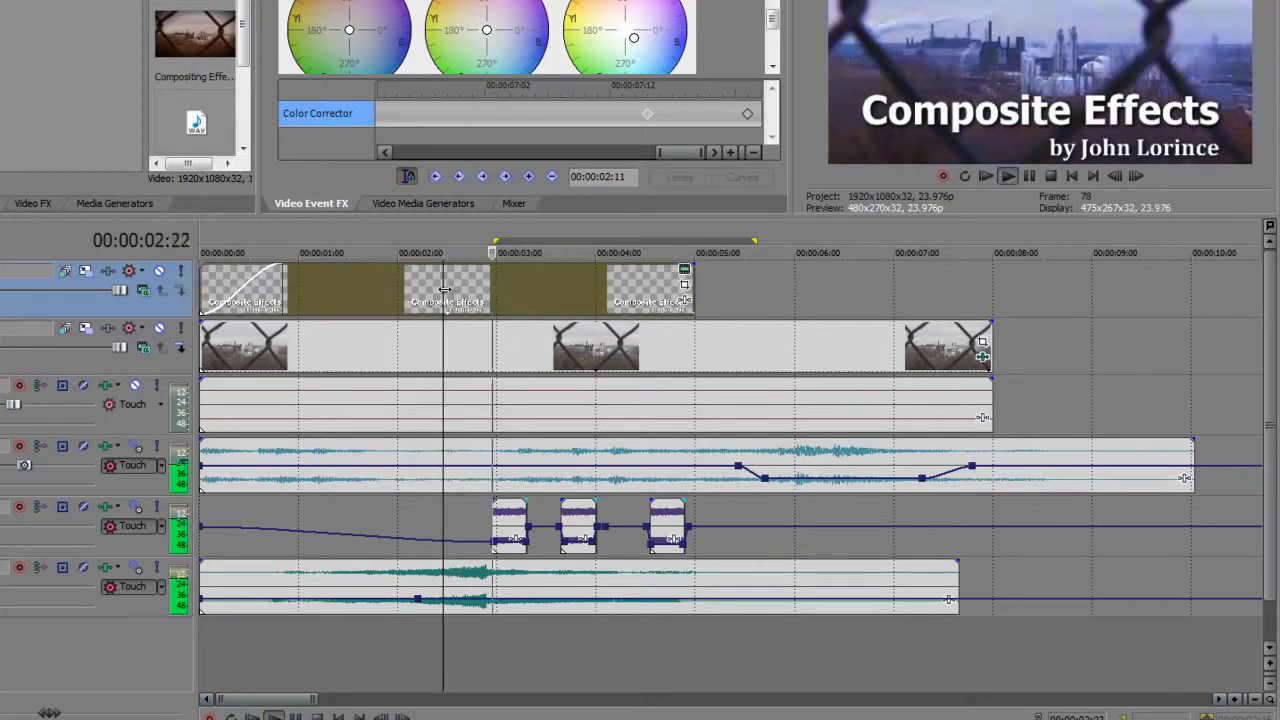
key("Return")
left_click(488, 281)
key("Return")
left_click(485, 286)
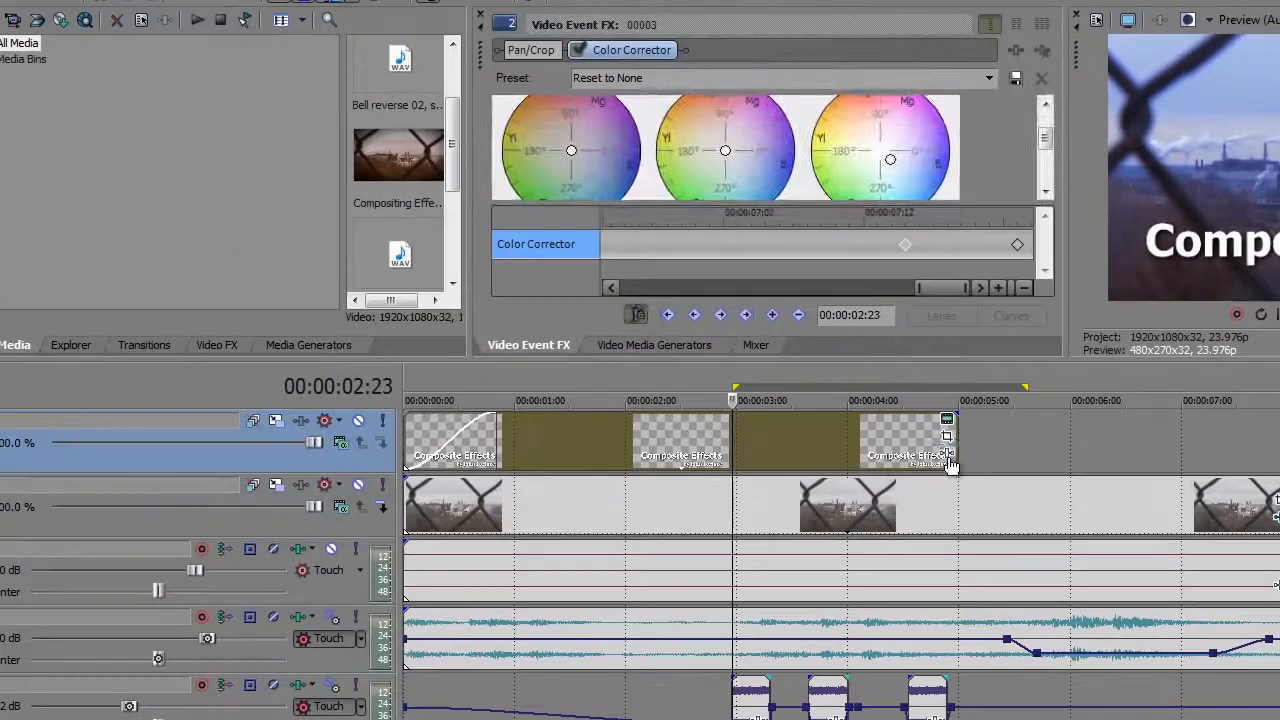
Step: Add the Sony Gaussian Blur effect to the title text event and enable its keyframe animation
left_click(946, 456)
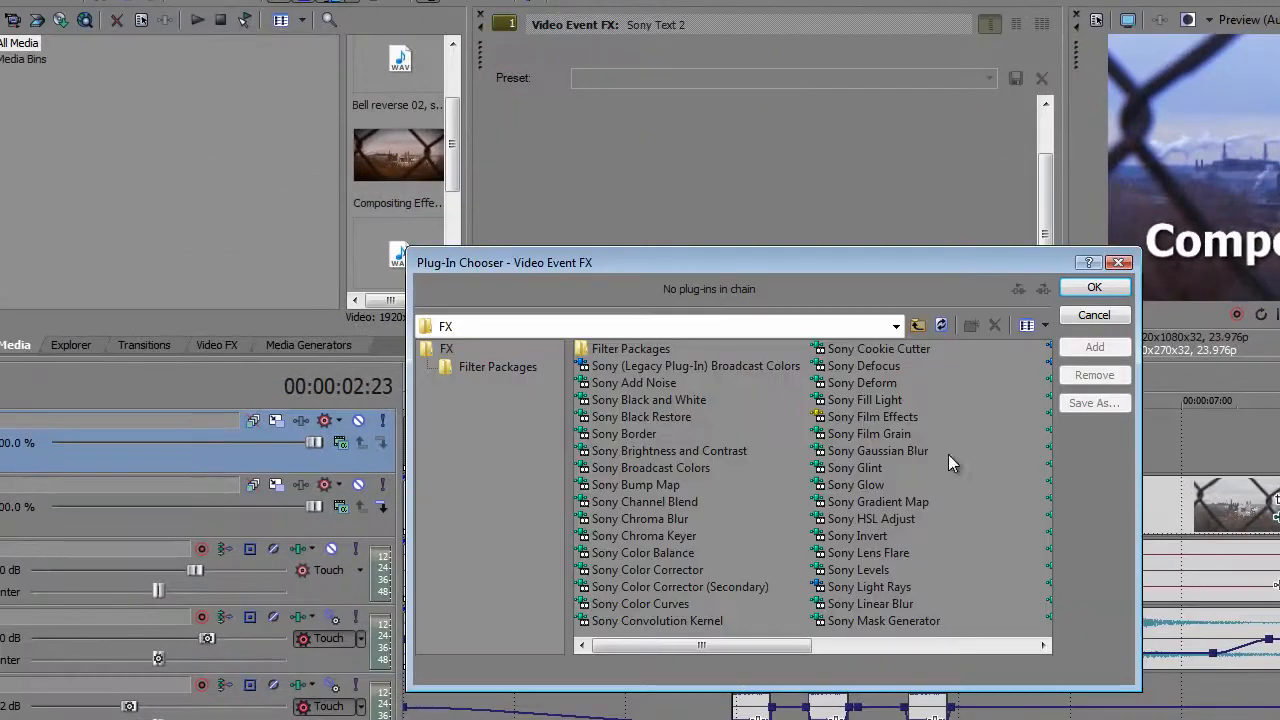
left_click_drag(849, 261, 636, 92)
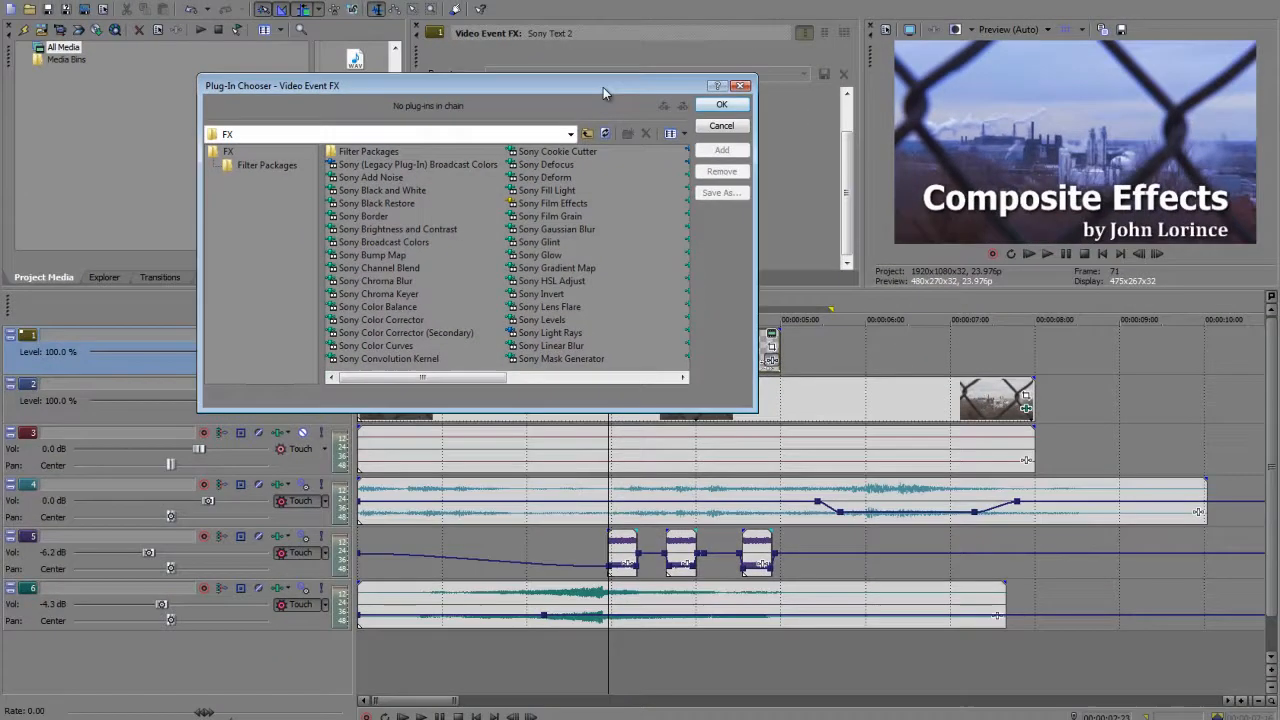
left_click_drag(603, 87, 560, 51)
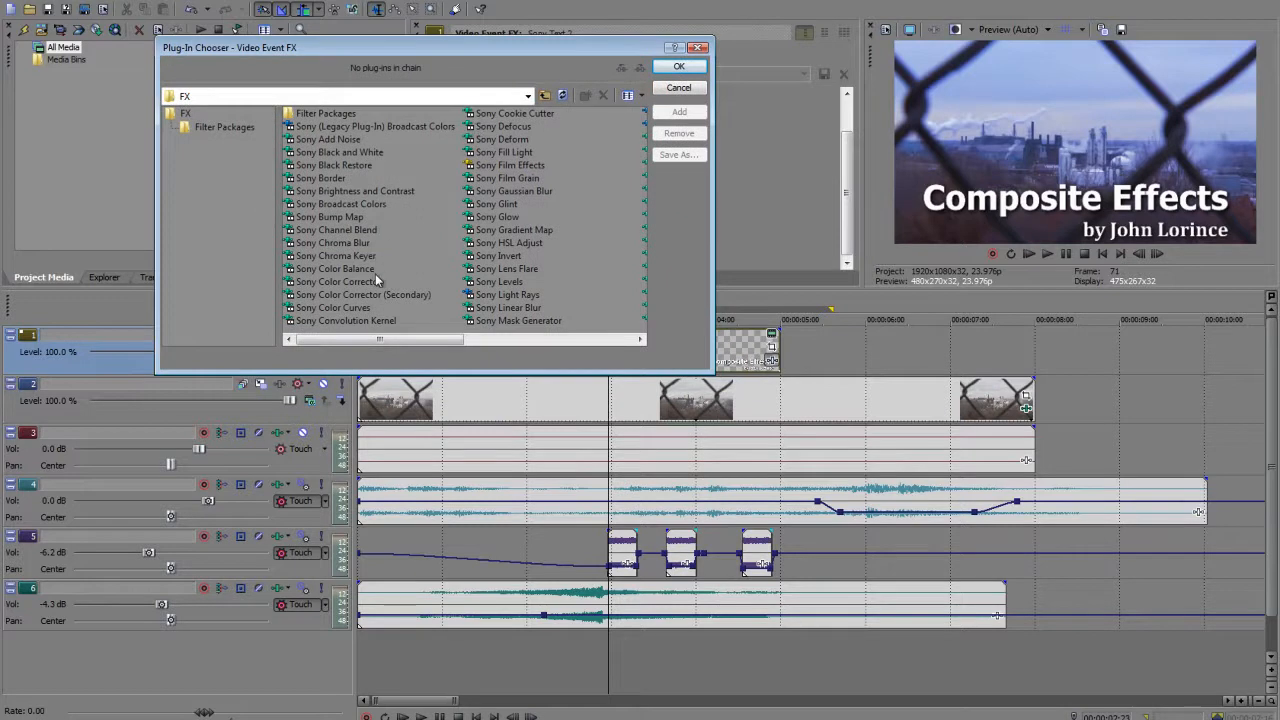
left_click(517, 191)
left_click(679, 66)
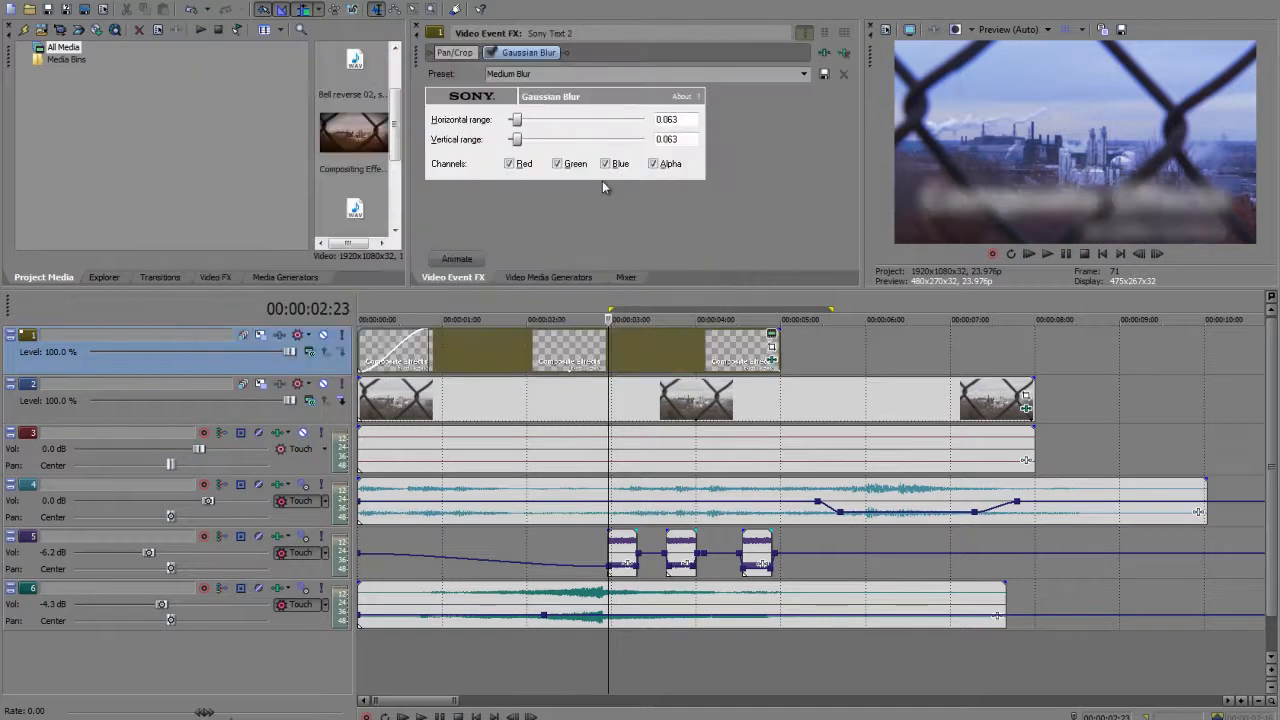
left_click(457, 259)
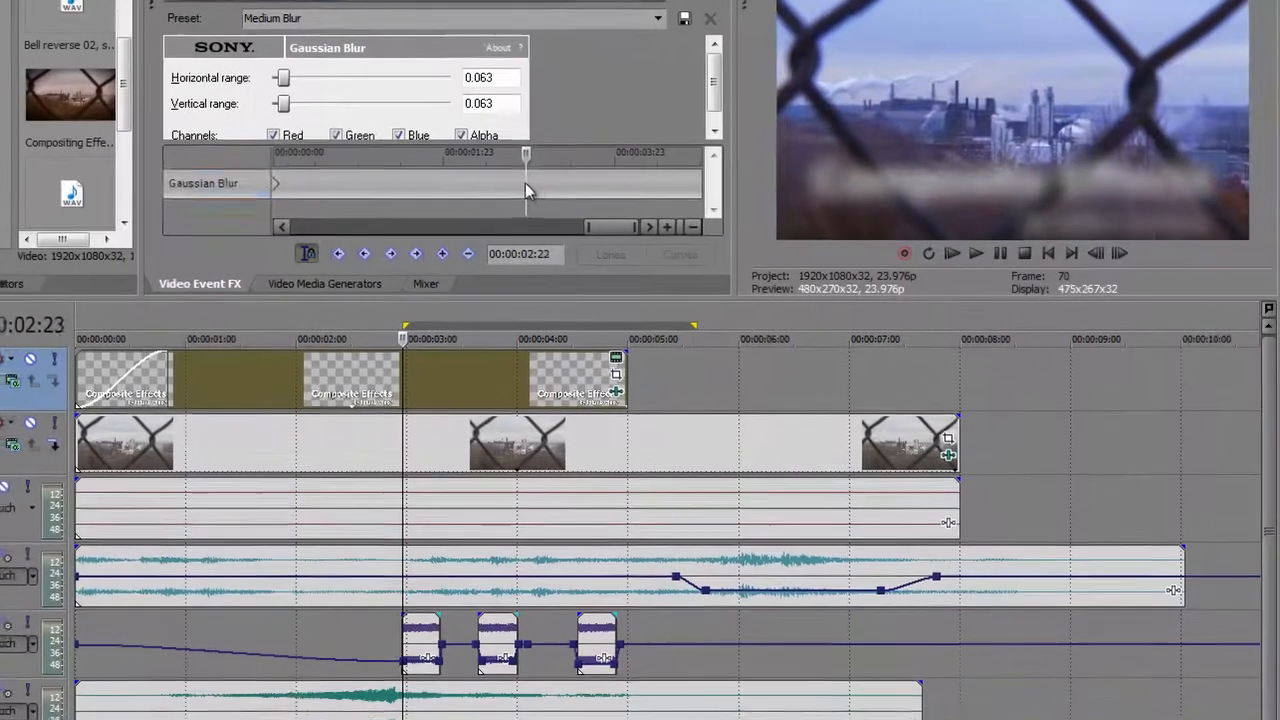
Step: At 00:00:02:22, keyframe the title's Gaussian Blur with a horizontal range of 0.229 and a vertical range of 0.000
left_click(703, 205)
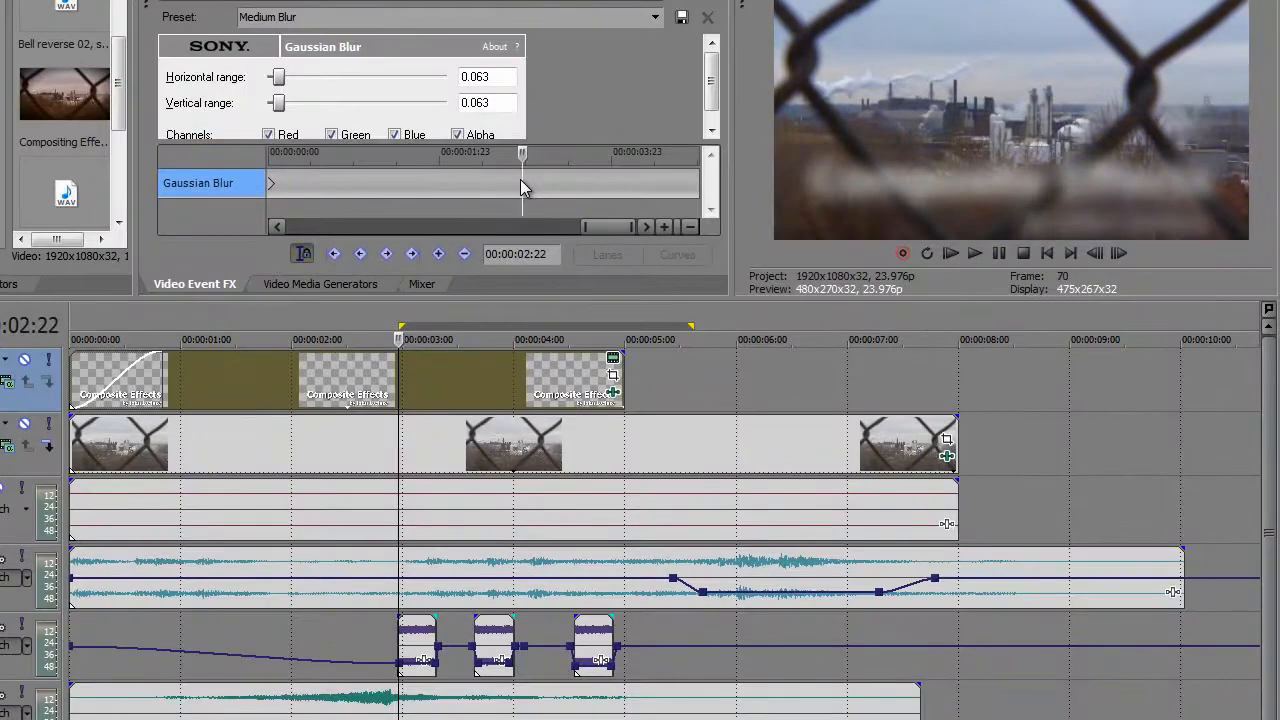
left_click_drag(278, 103, 298, 82)
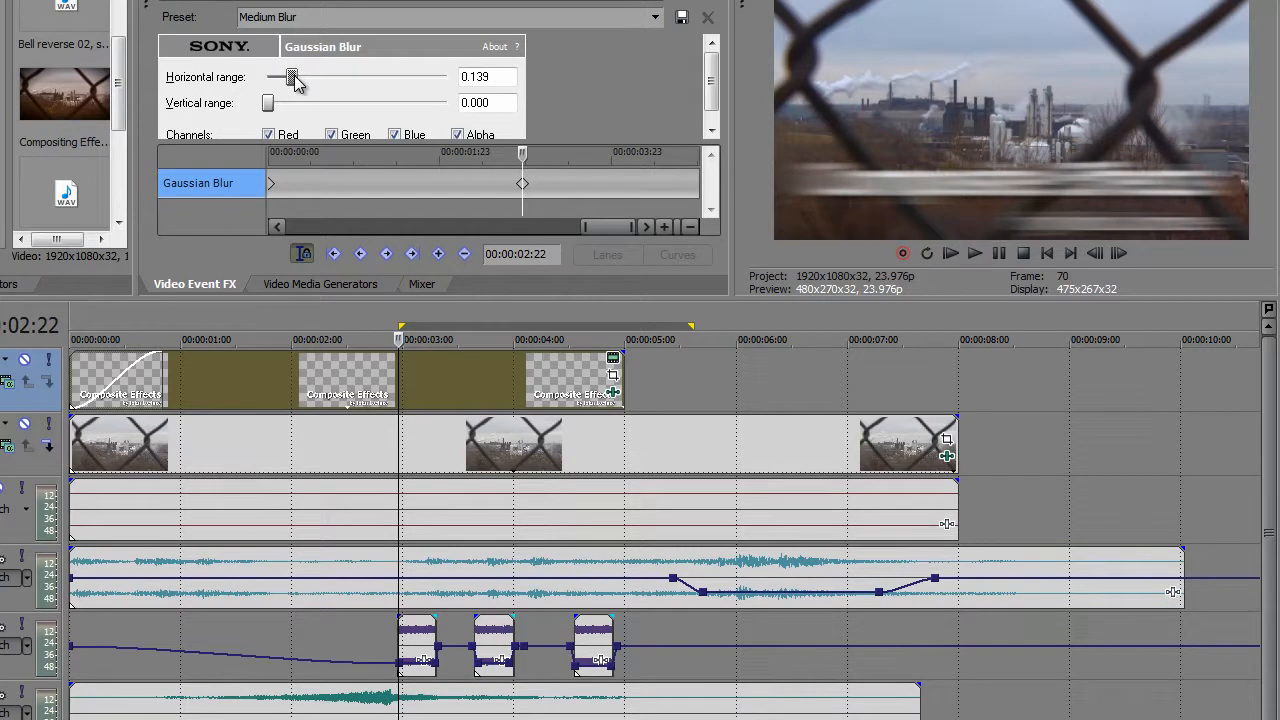
mouse_move(295, 80)
left_mouse_down()
mouse_move(266, 79)
mouse_move(290, 105)
mouse_move(266, 104)
mouse_move(277, 76)
mouse_move(311, 79)
left_mouse_up()
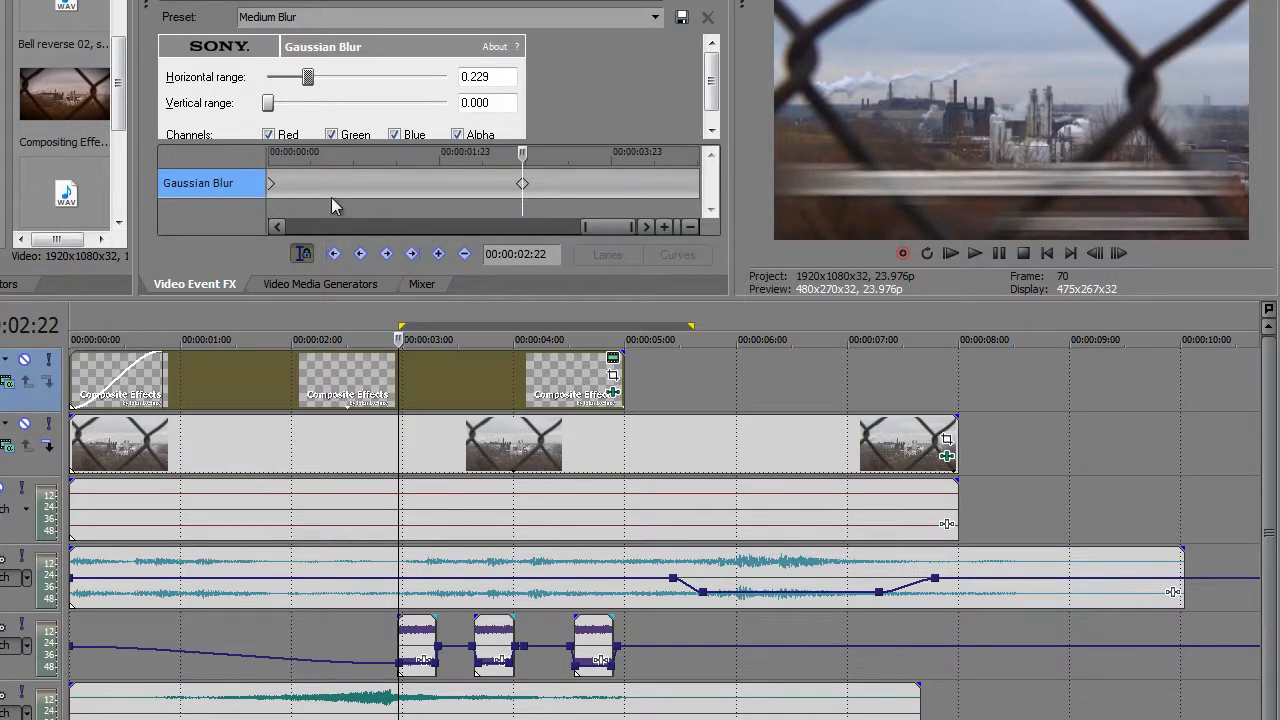
Step: Copy the opening Gaussian Blur keyframe to 00:00:02:21 and set its horizontal and vertical ranges to 0.000
left_click(271, 183)
right_click(272, 183)
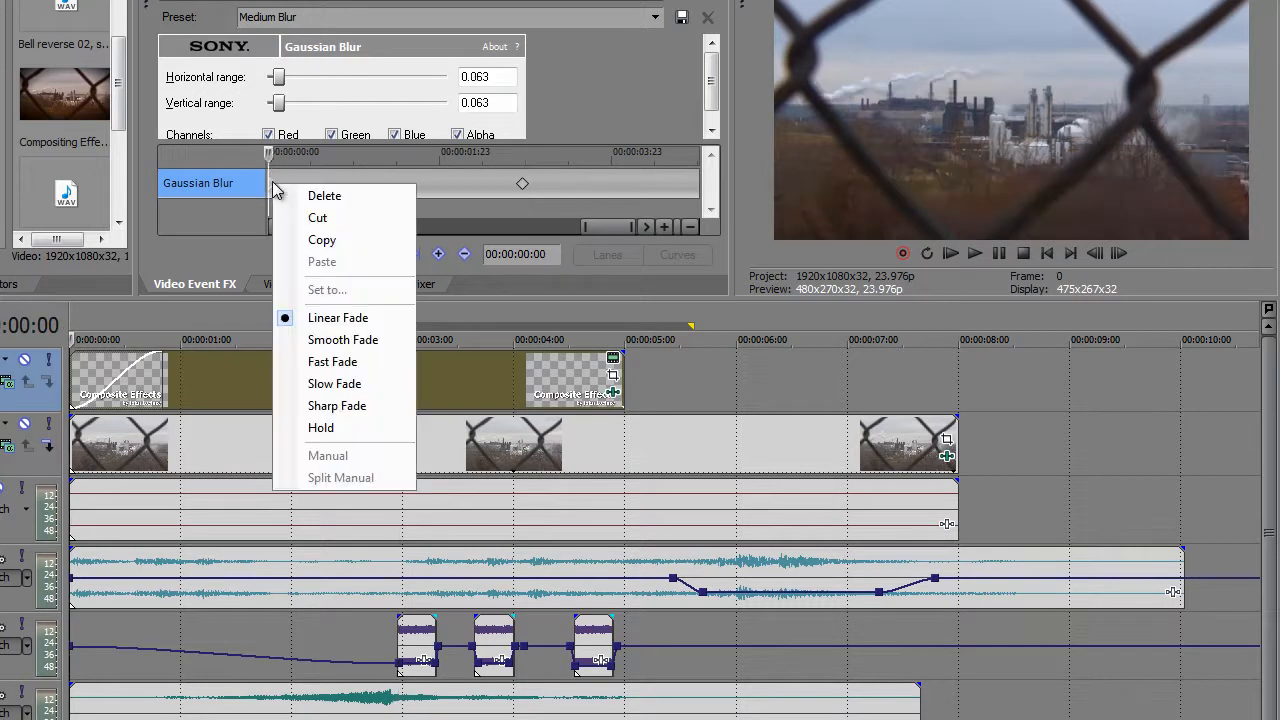
left_click(286, 196)
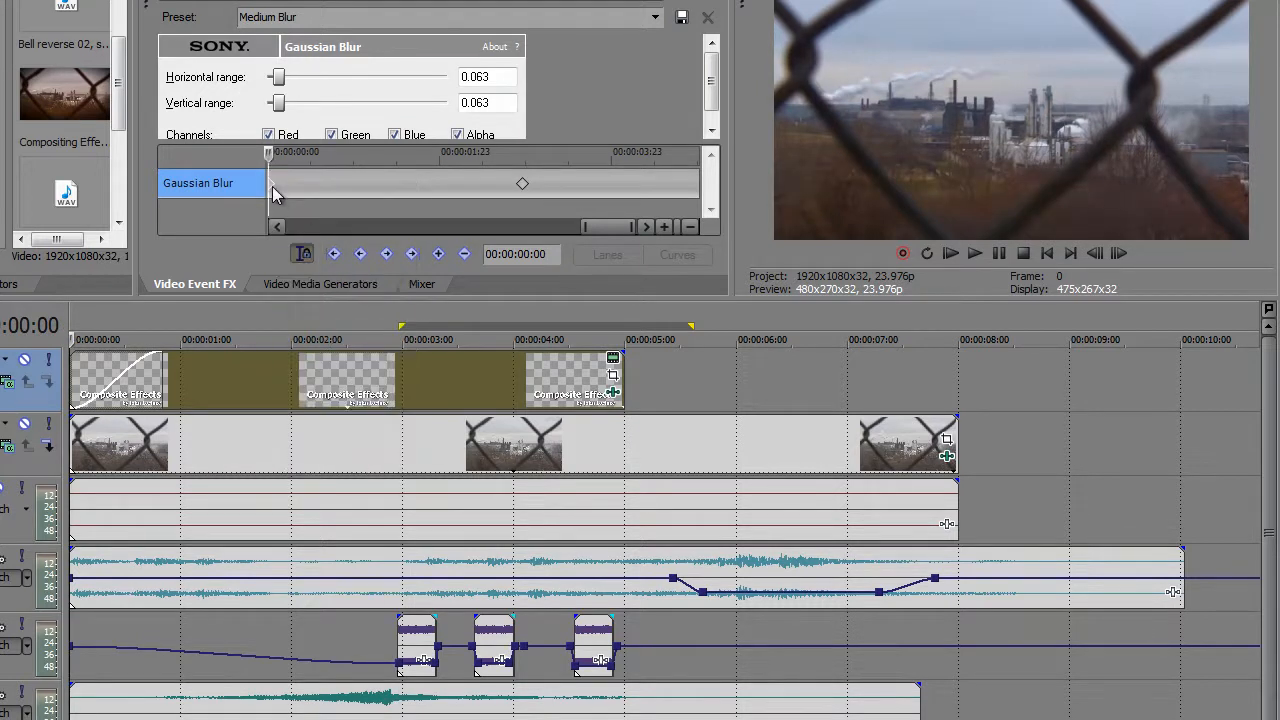
left_click_drag(271, 155, 512, 156)
left_click(663, 226)
left_click(663, 226)
left_click(663, 226)
right_click(511, 188)
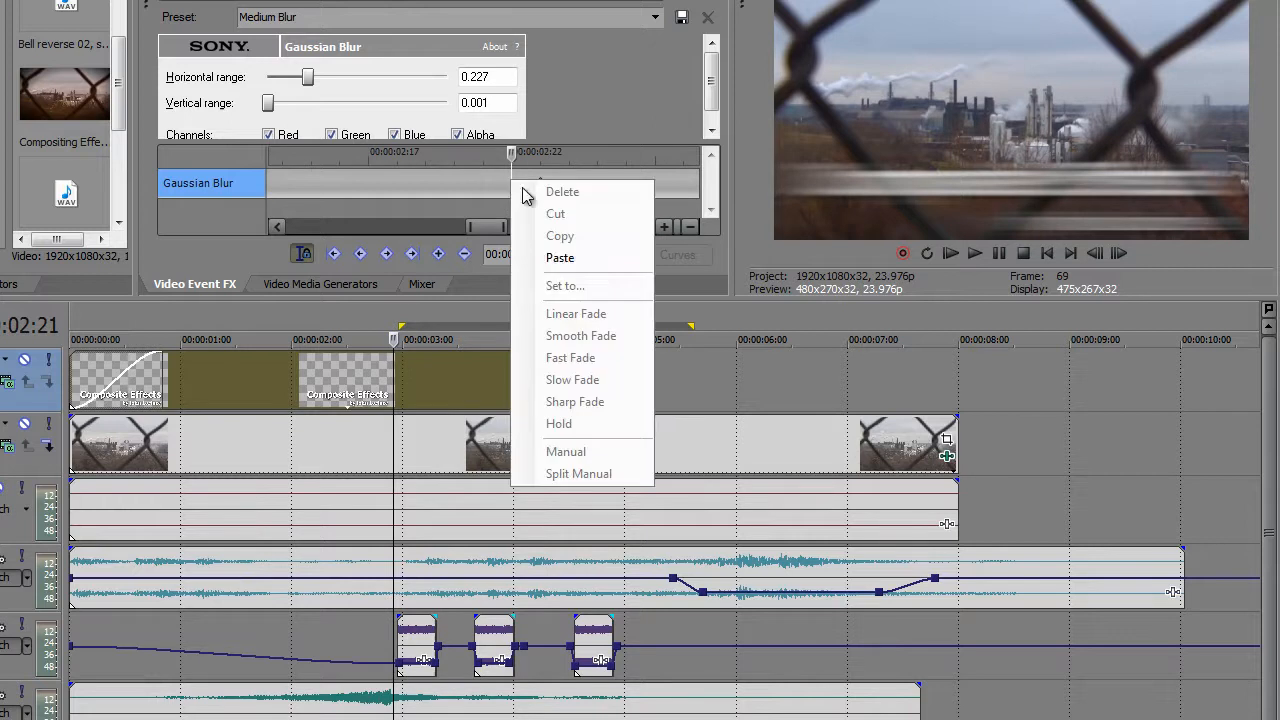
left_click(545, 258)
mouse_move(520, 157)
left_mouse_down()
mouse_move(535, 157)
mouse_move(504, 165)
left_mouse_up()
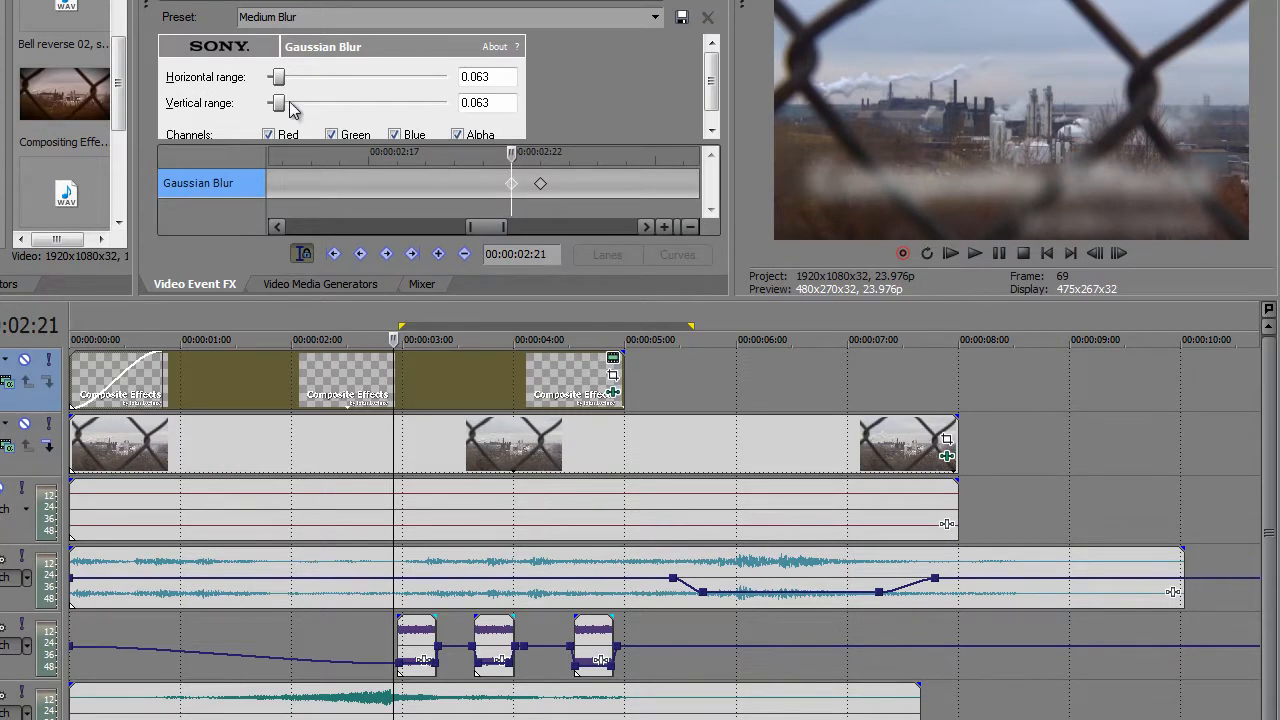
left_click_drag(281, 104, 267, 78)
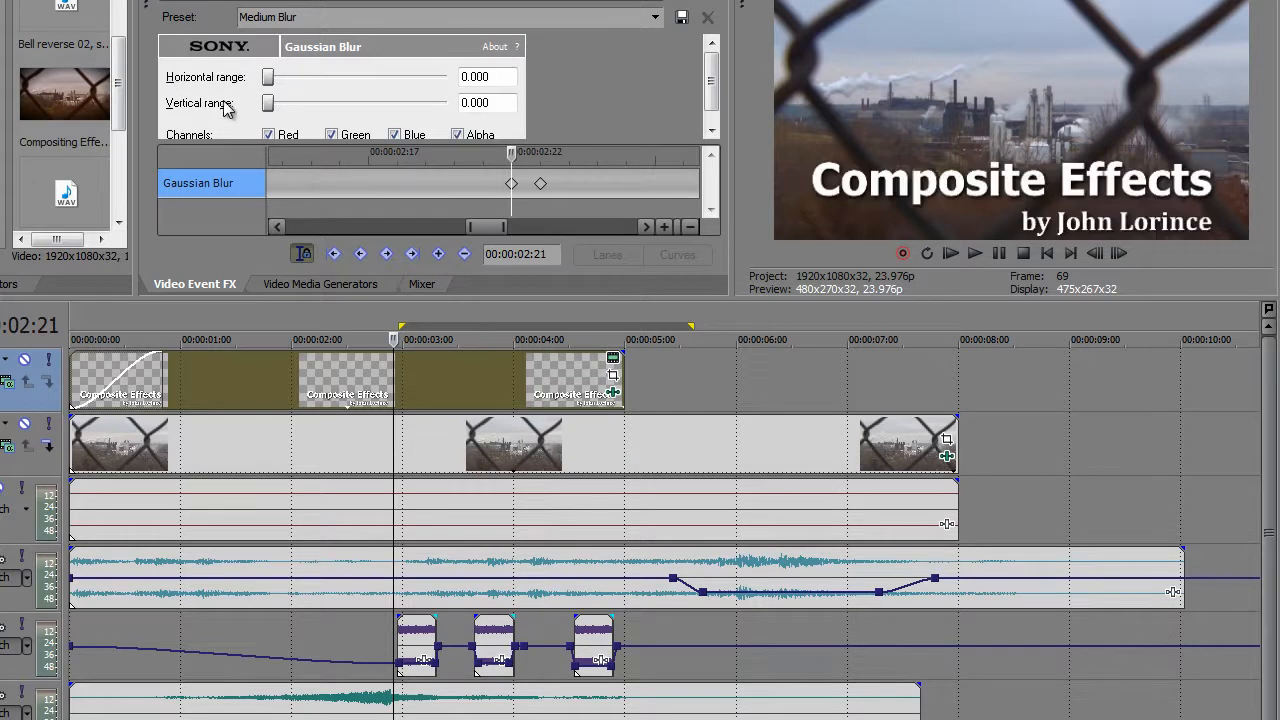
Step: Add a blurred keyframe at about 00:00:03:01 and another at 00:00:03:06 with both blur ranges at 0.000
mouse_move(510, 160)
left_mouse_down()
mouse_move(569, 154)
mouse_move(643, 172)
left_mouse_up()
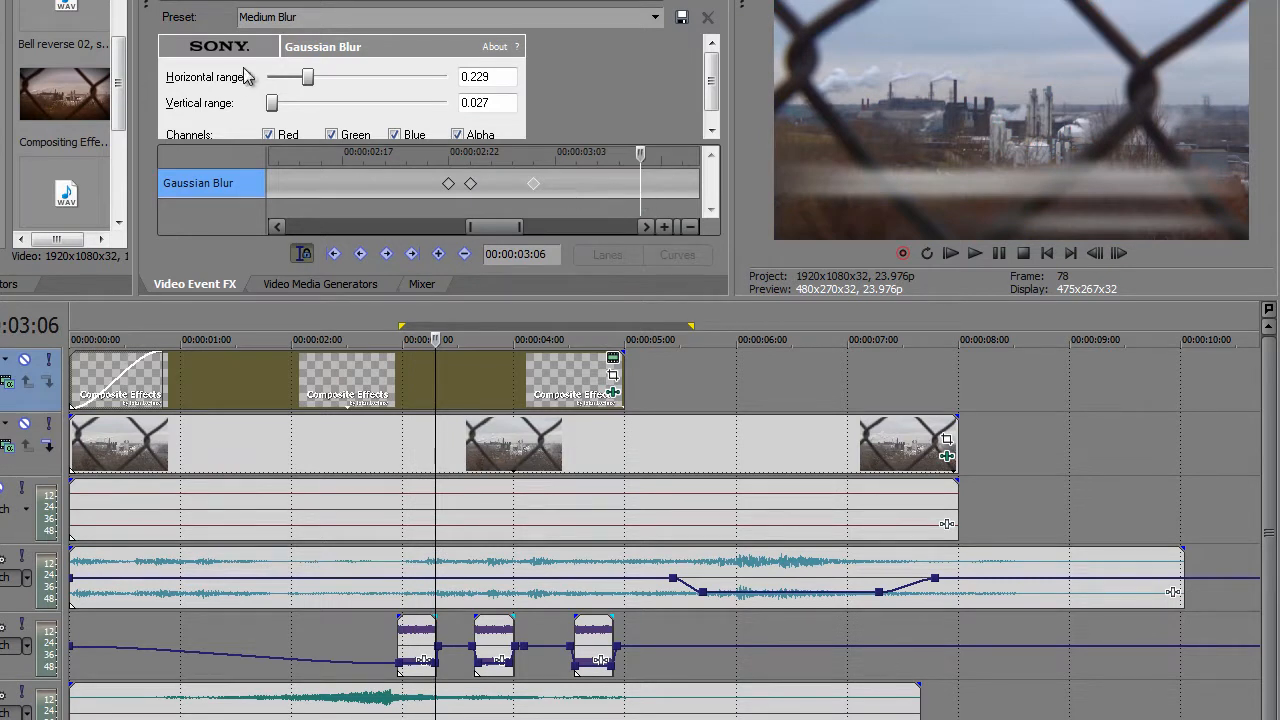
left_click_drag(307, 77, 242, 113)
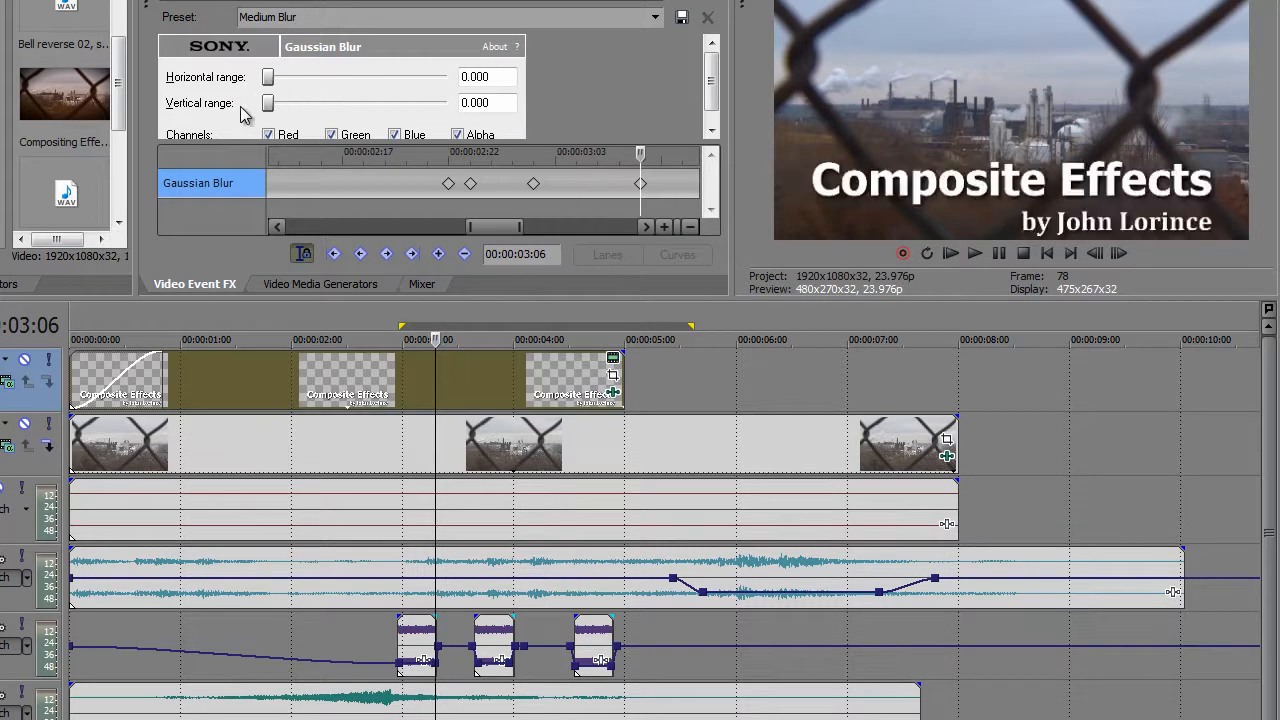
Step: Play the title from about 00:00:02:16 twice to check the blur burst against the first sound
left_click_drag(632, 155, 342, 232)
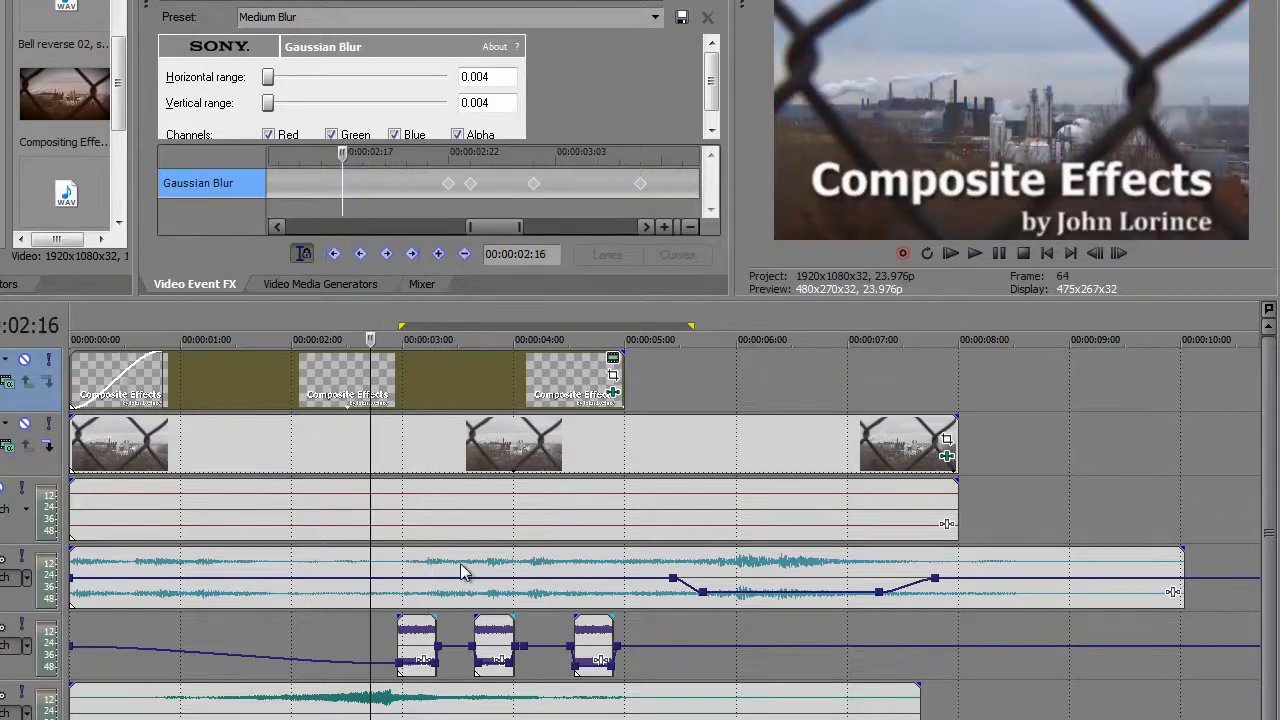
key("space")
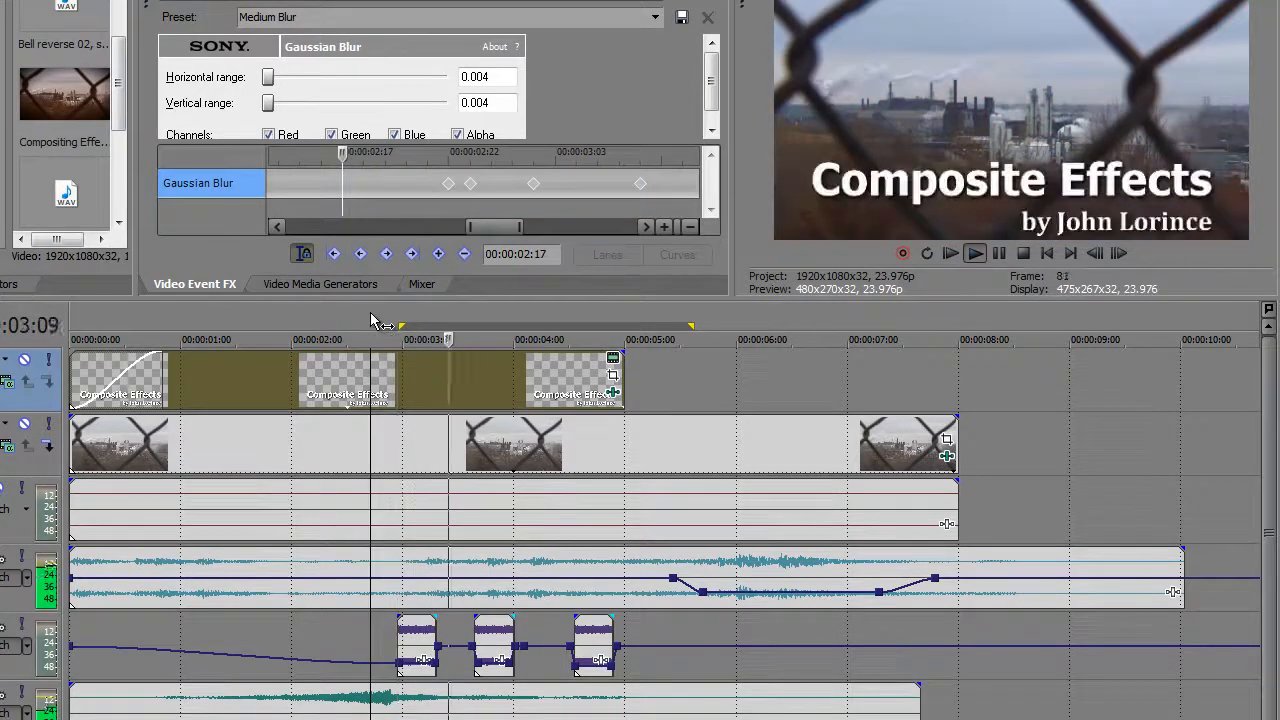
key("Return")
key("space")
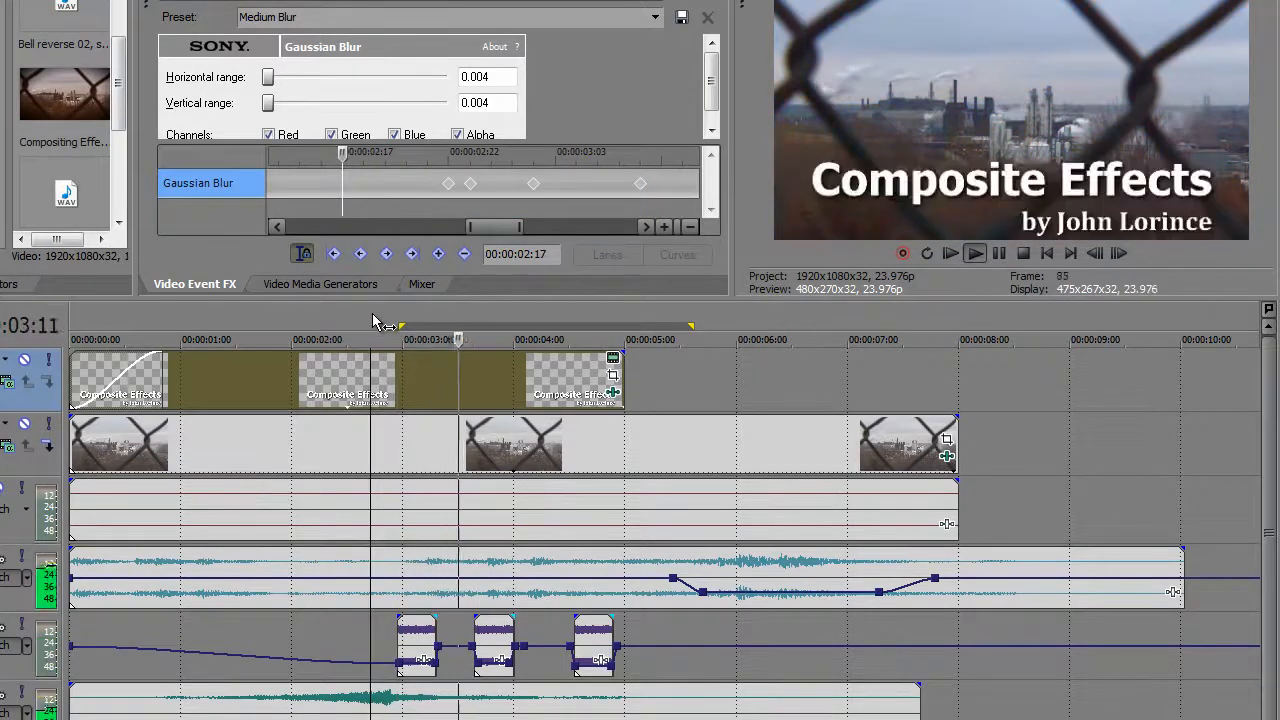
key("Return")
Step: Select all four Gaussian Blur keyframes of the title's first blur burst and copy them
scroll(432, 540, "down", 6)
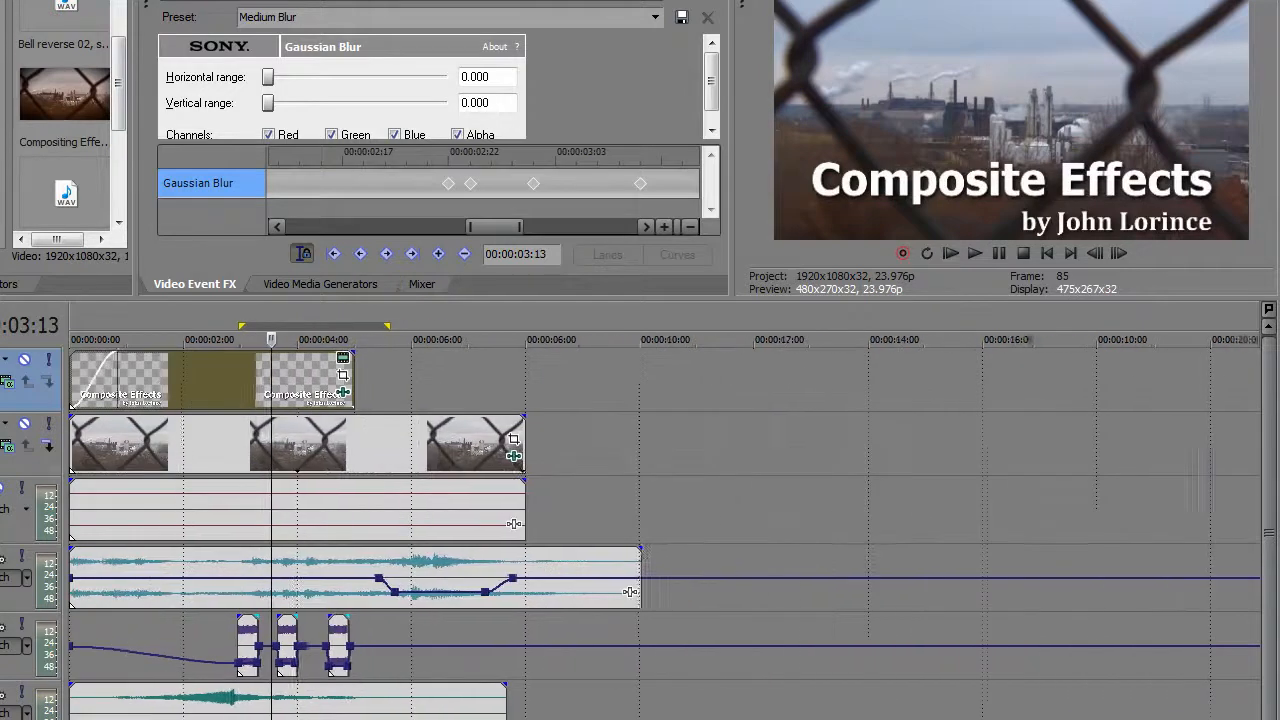
left_click_drag(496, 225, 524, 231)
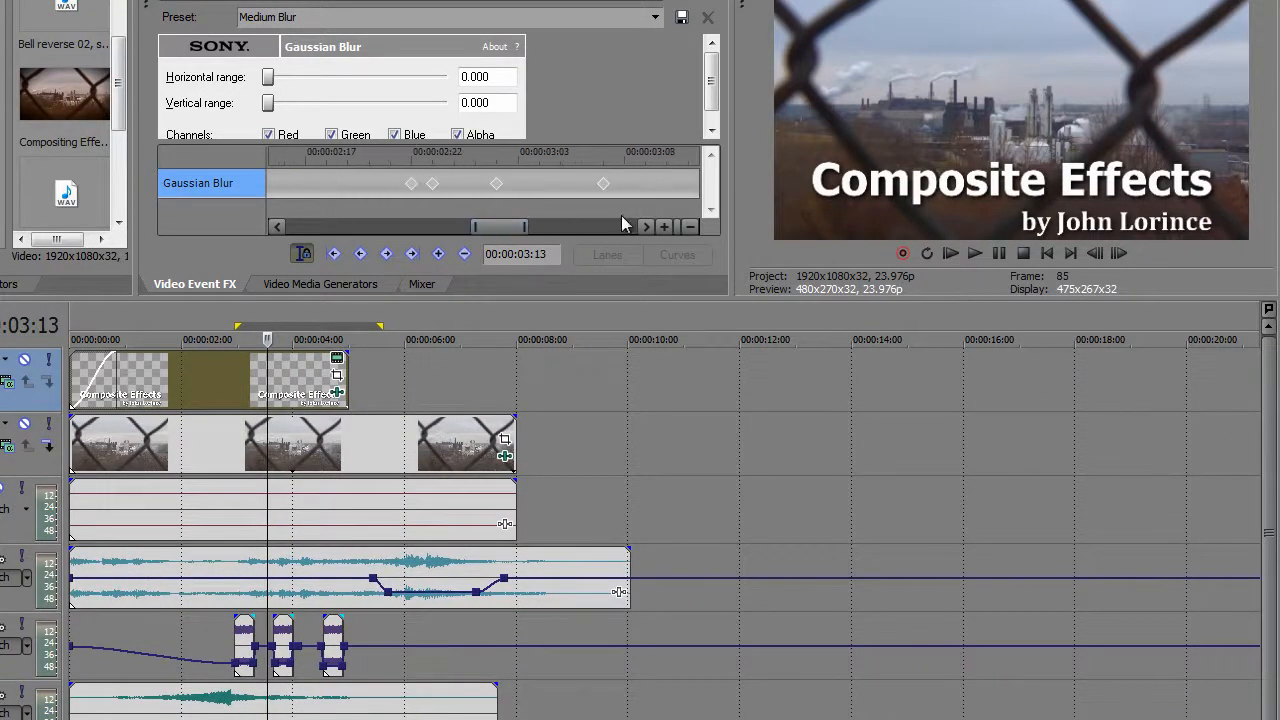
left_click_drag(637, 172, 369, 205)
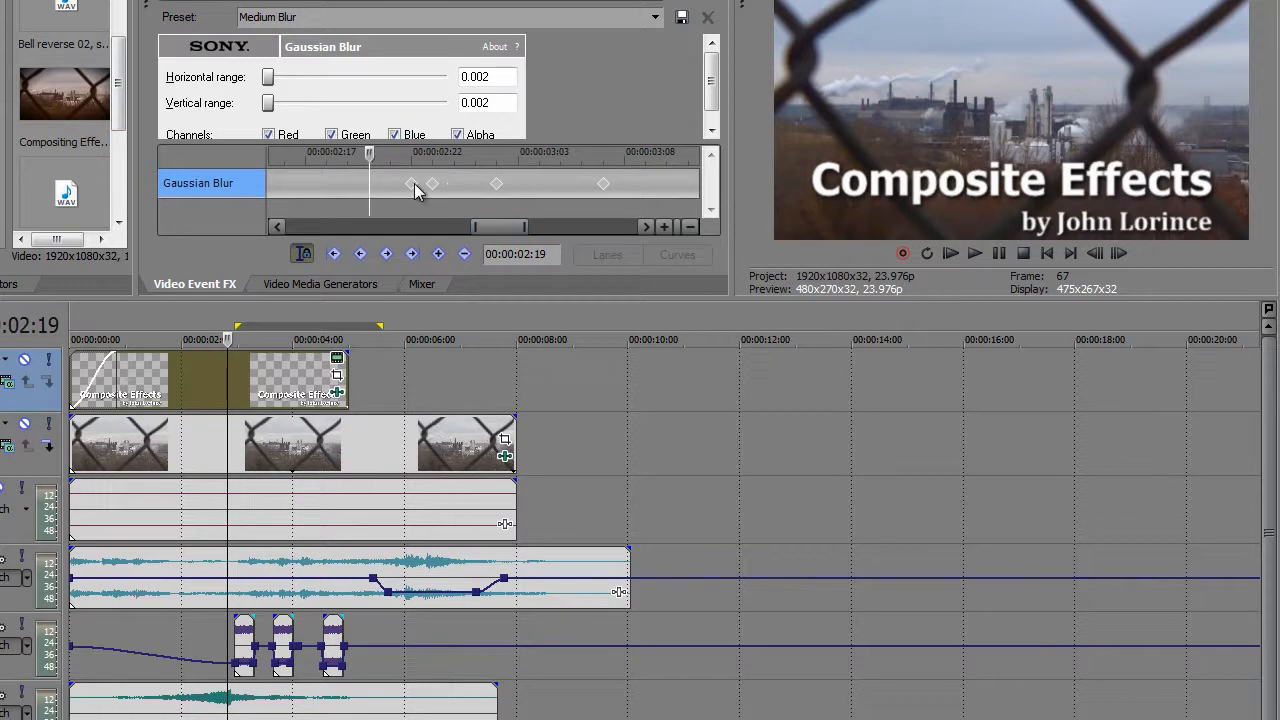
right_click(413, 184)
left_click(440, 241)
Step: Paste the copied Gaussian Blur keyframes on the title at the start of the second sound
left_click_drag(372, 149, 675, 190)
left_click(675, 190)
left_click_drag(500, 227, 547, 220)
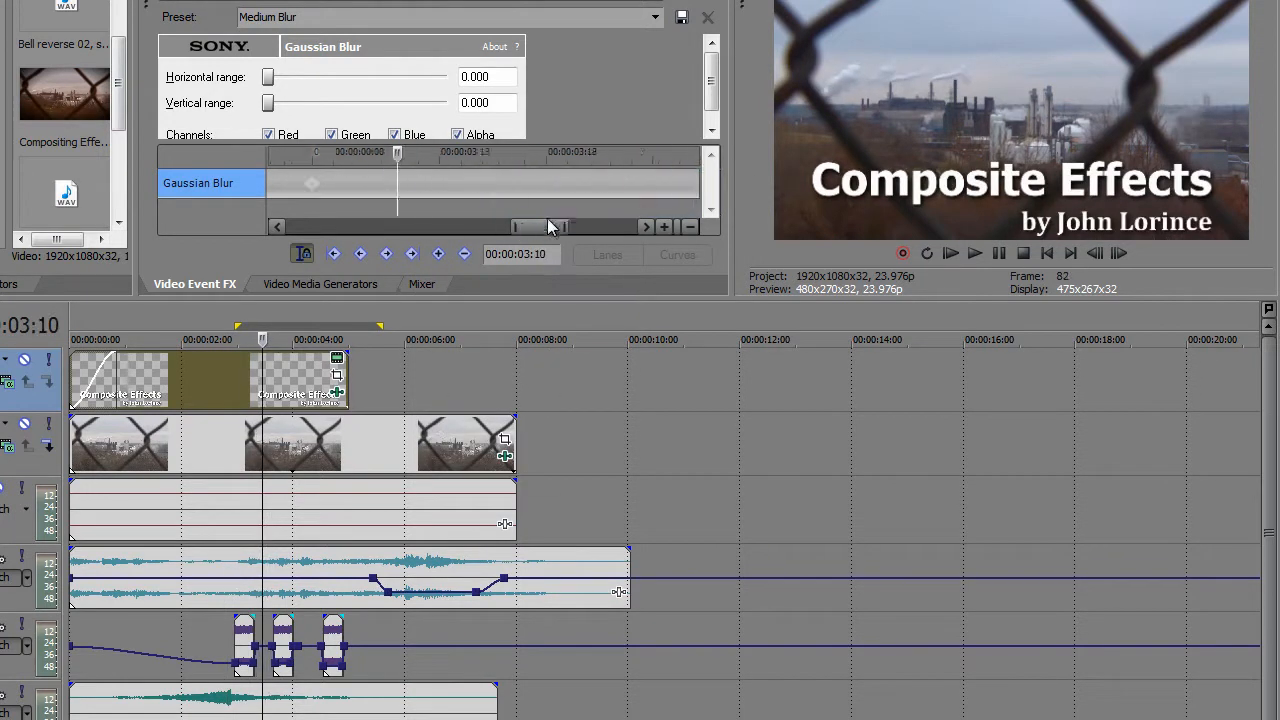
left_click_drag(343, 160, 445, 162)
right_click(446, 183)
left_click(481, 256)
Step: Paste the same burst of Gaussian Blur keyframes at the start of the third sound, at about 00:00:04:12
left_click_drag(539, 228, 586, 224)
left_click_drag(407, 158, 517, 150)
left_click(517, 150)
right_click(516, 172)
left_click(543, 249)
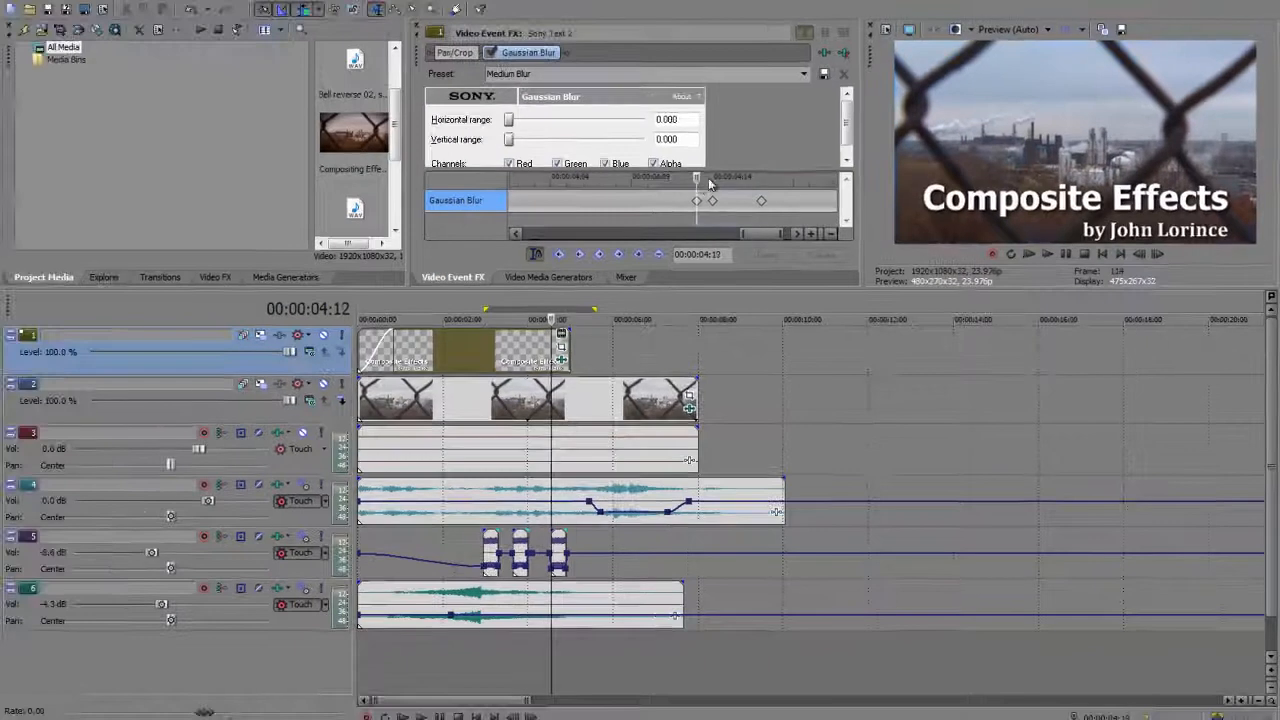
left_click_drag(520, 155, 704, 156)
key("Left")
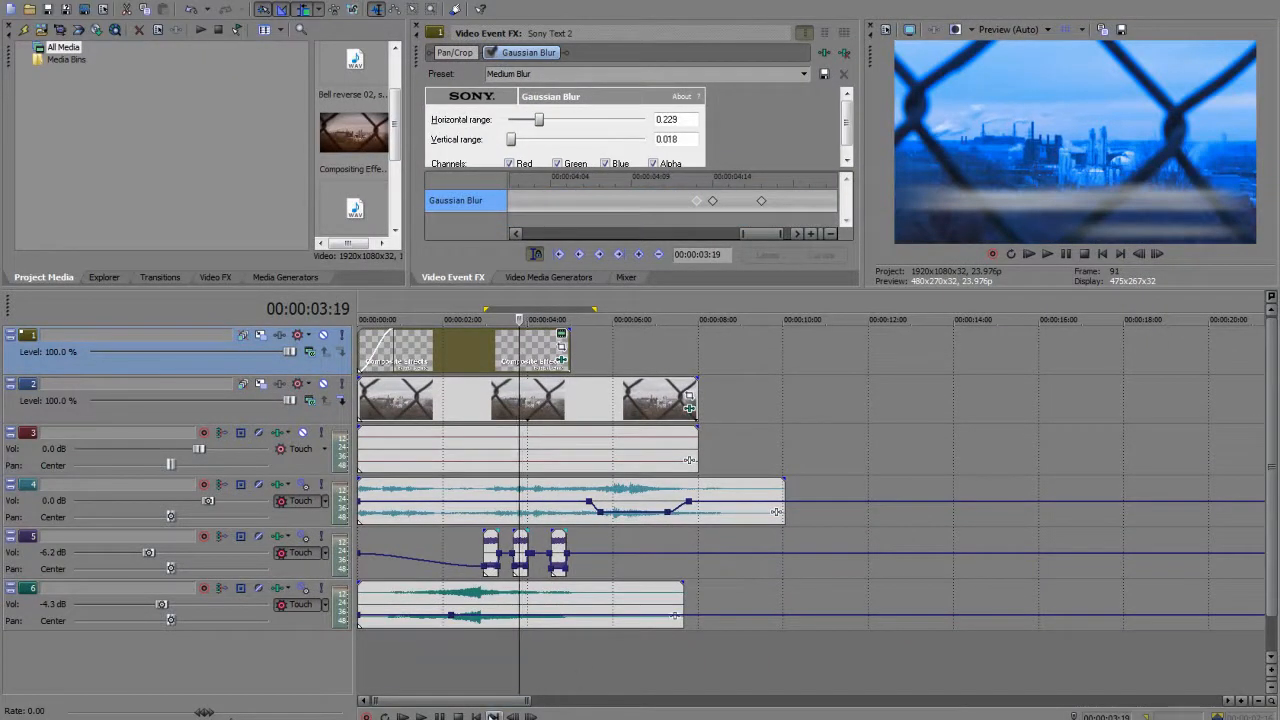
Step: Play the whole sequence from the beginning to check the title's blur bursts against the three sounds
left_click(478, 717)
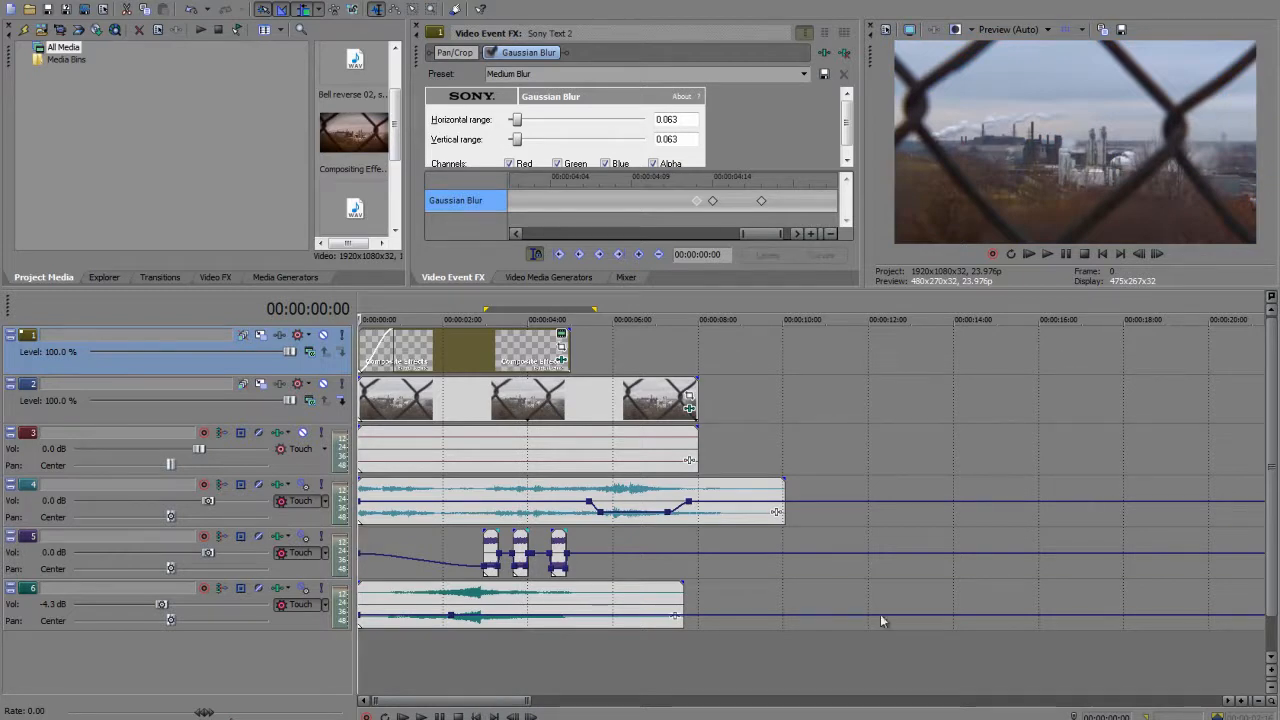
key("space")
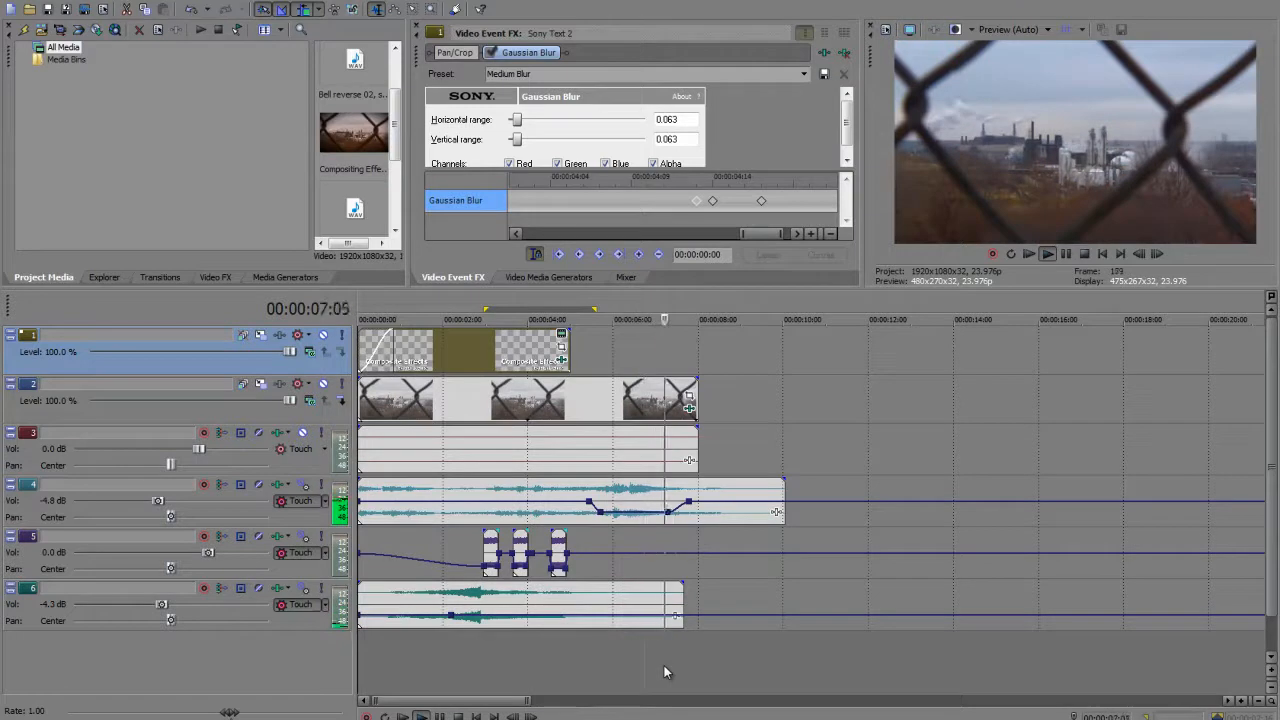
key("Return")
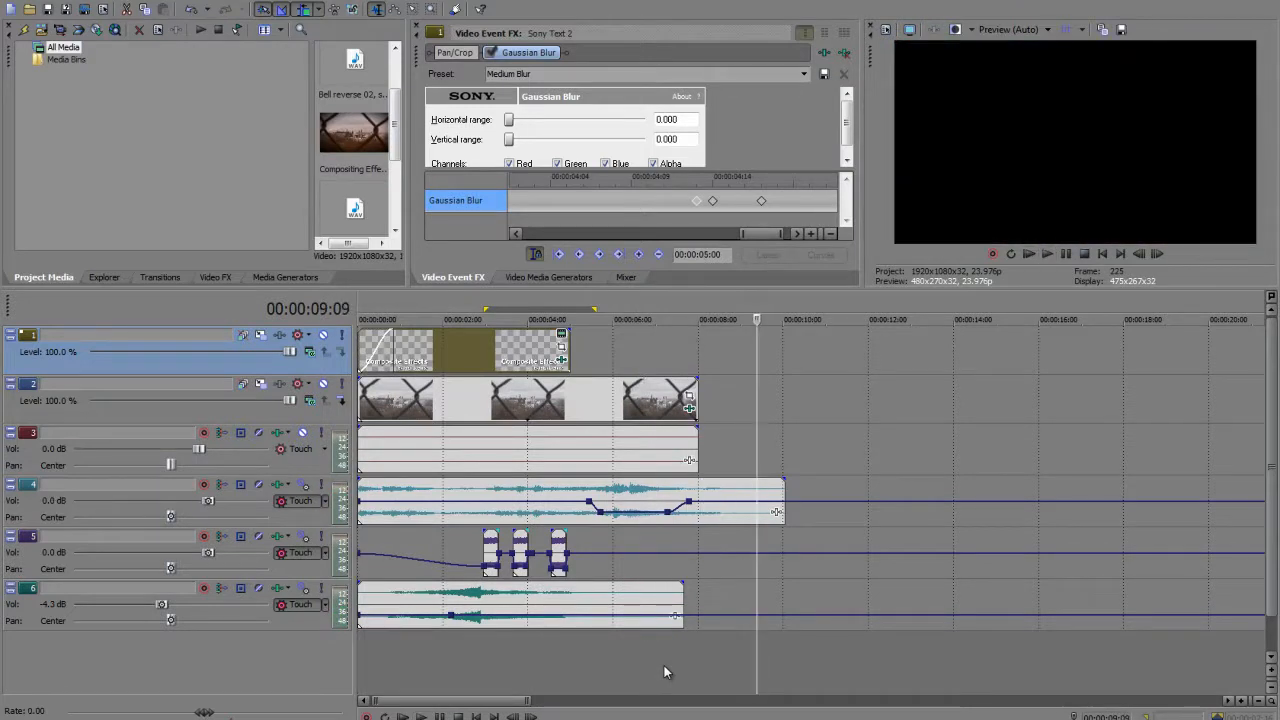